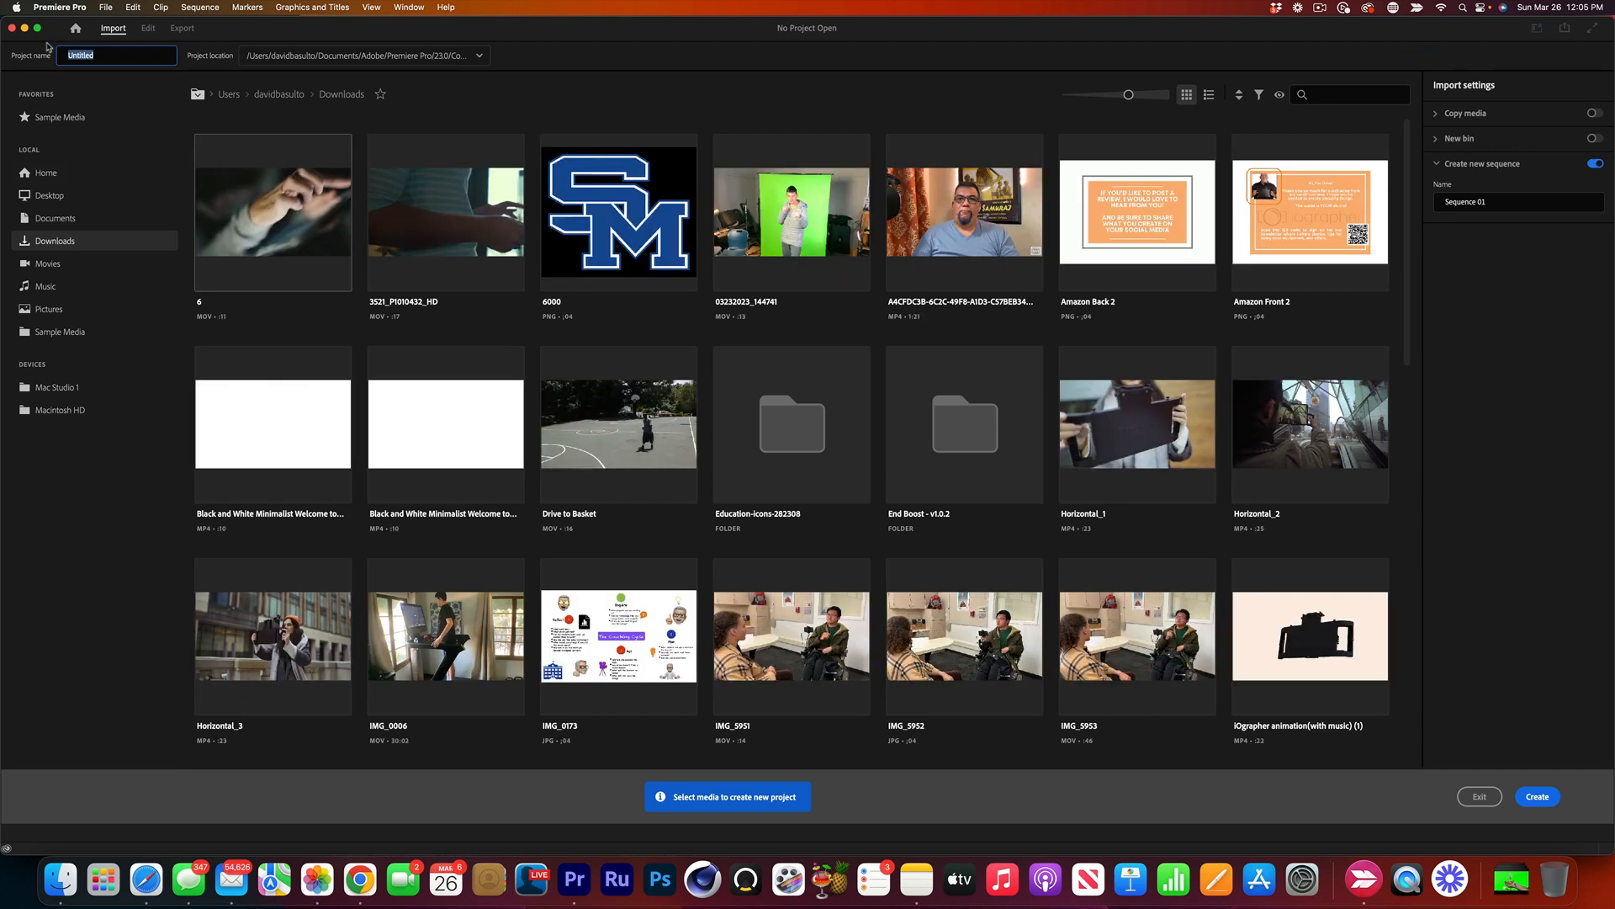
Create a new project named DB_GS_P3, replacing the existing project of that name.
{"action": "type", "text": "DB_GS_P3"}
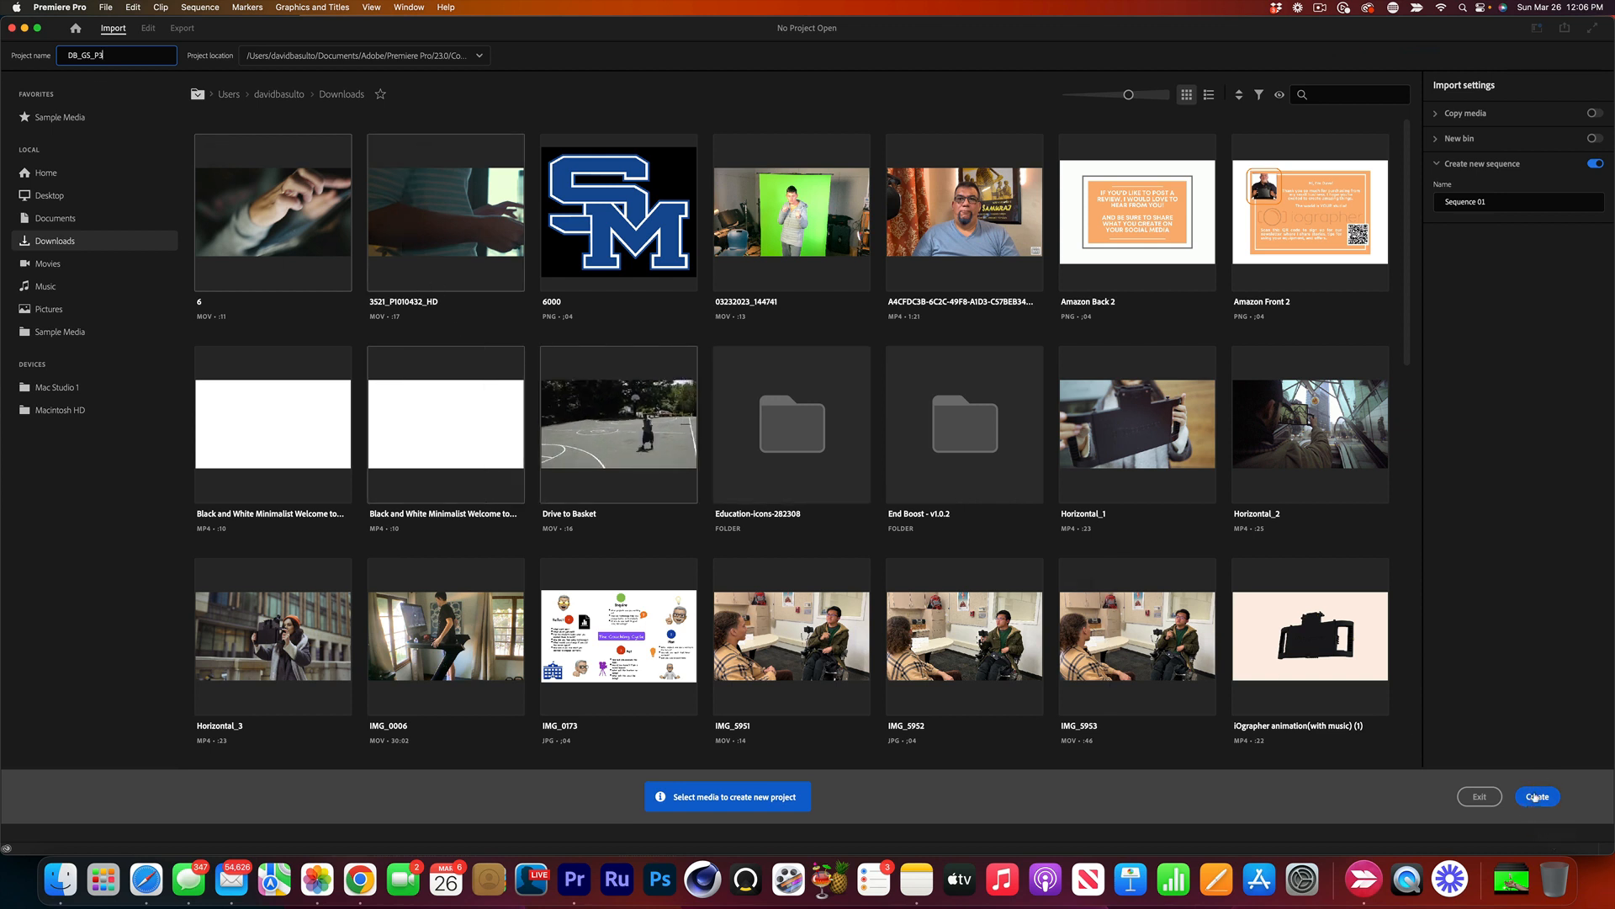
{"action": "left_click", "coordinate": [1536, 797]}
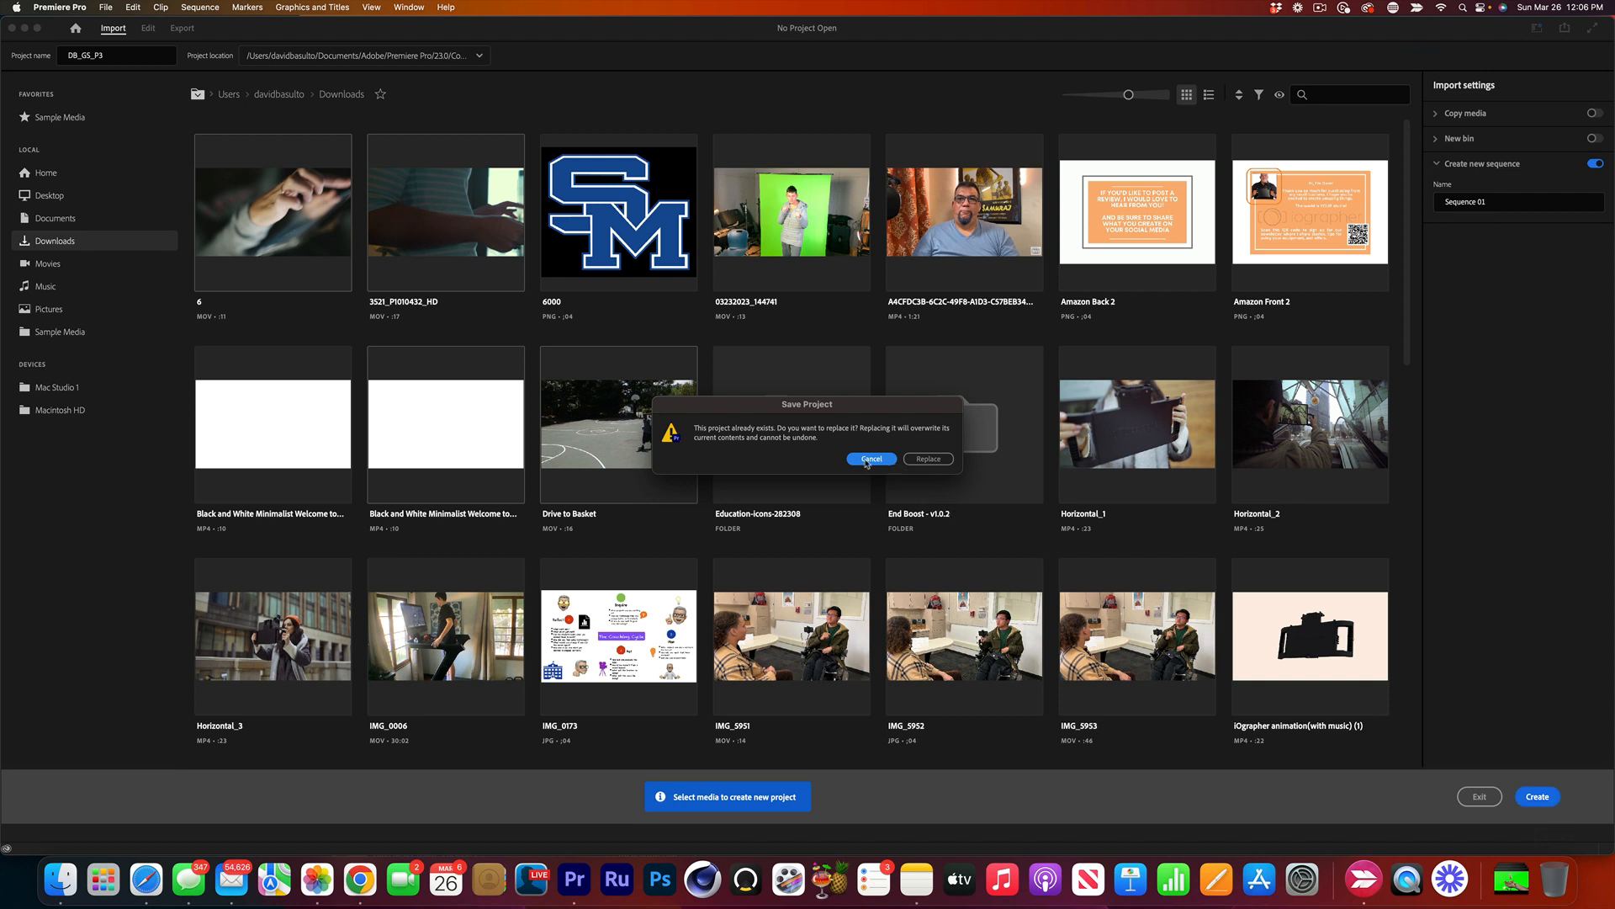
{"action": "left_click", "coordinate": [930, 460]}
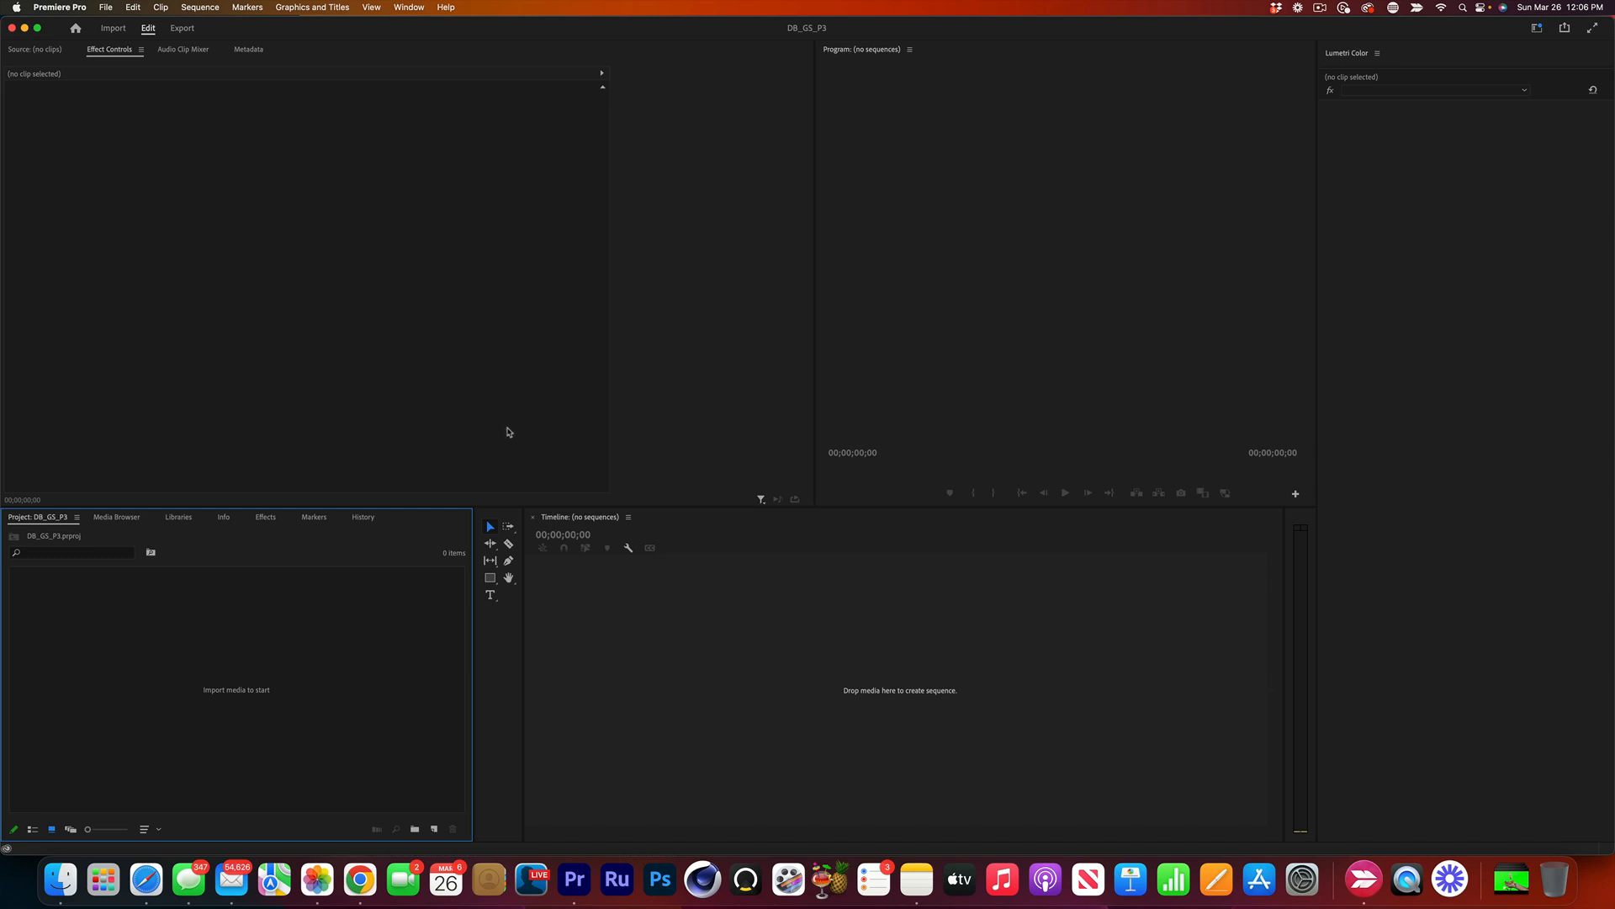
Import the Money-falling clip and 03232023_144741.mov from the Downloads folder into the project.
{"action": "double_click", "coordinate": [217, 627]}
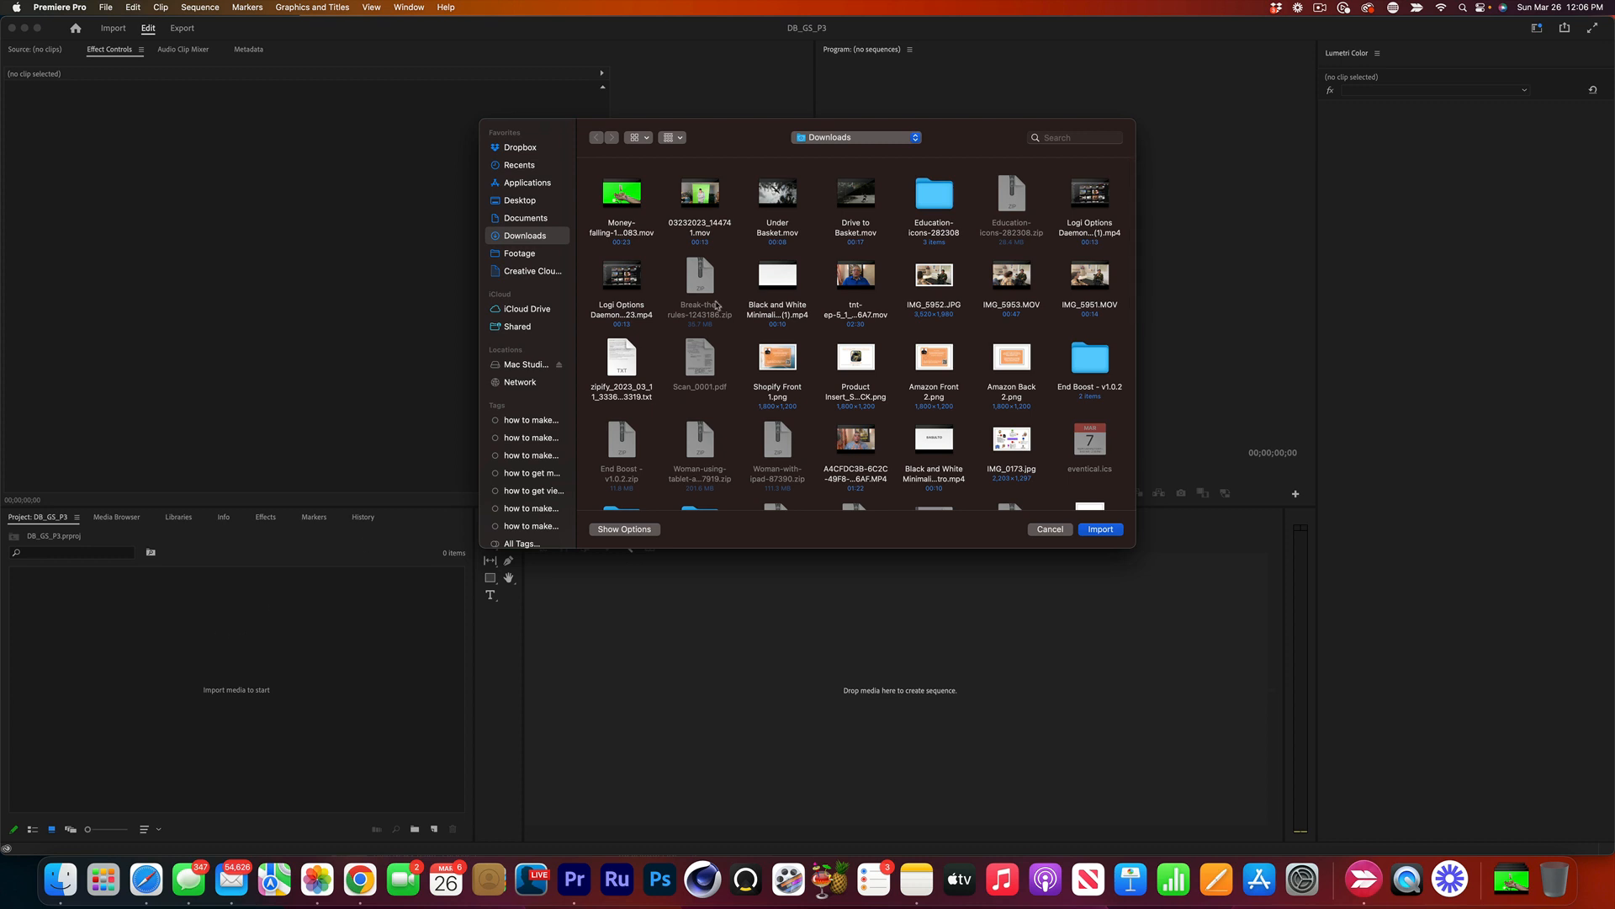
{"action": "left_click_drag", "start_coordinate": [726, 231], "coordinate": [587, 195]}
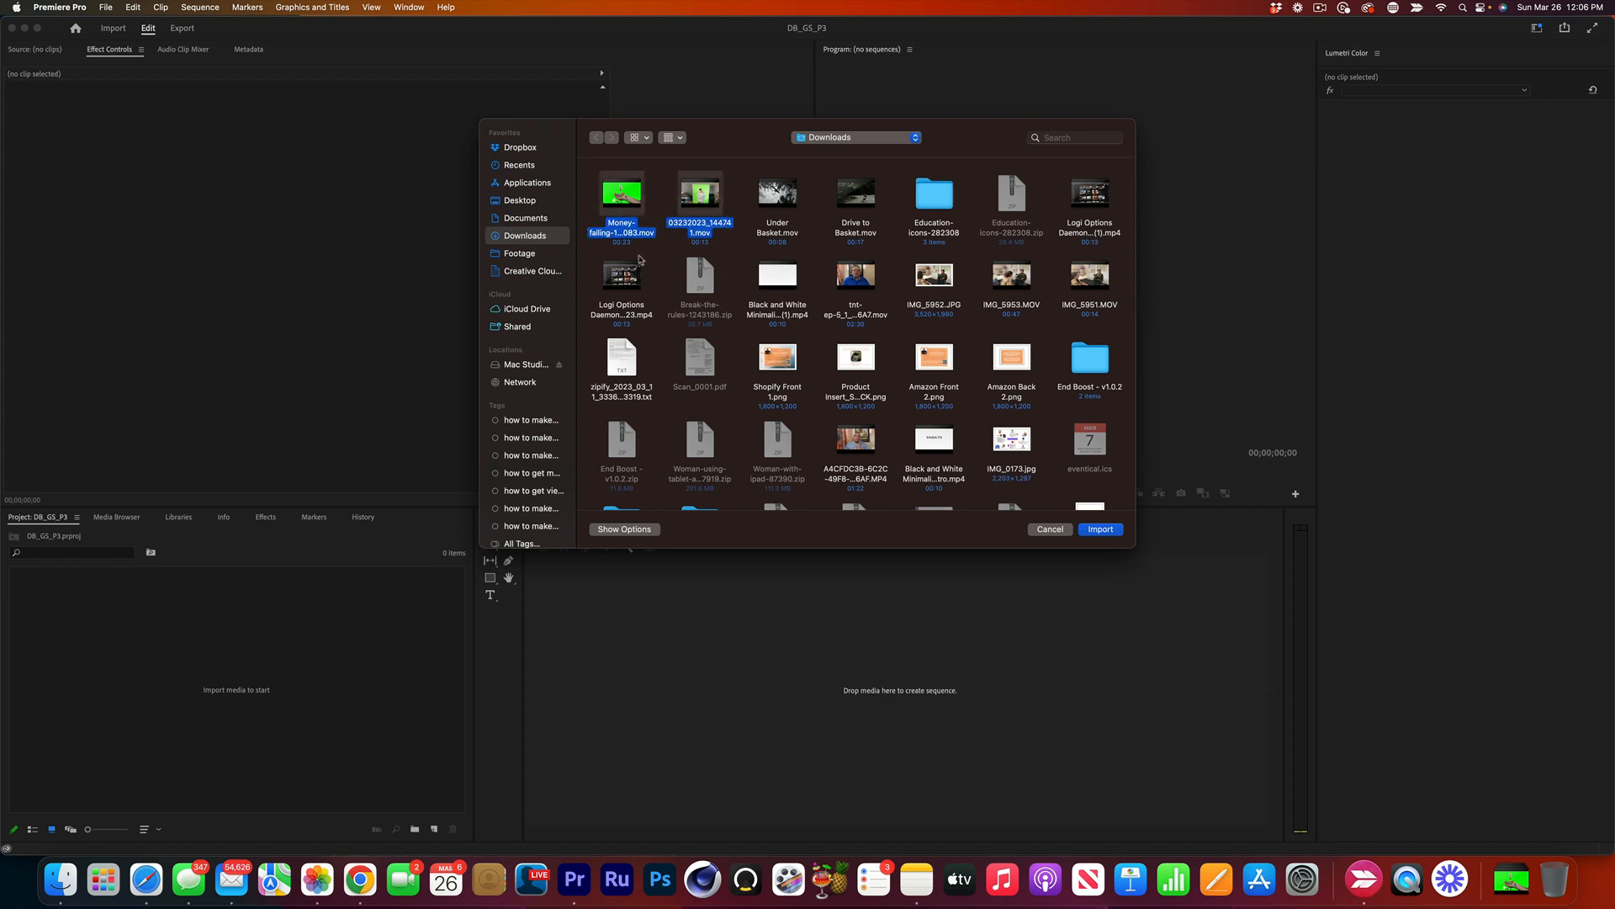
{"action": "left_click", "coordinate": [1100, 529]}
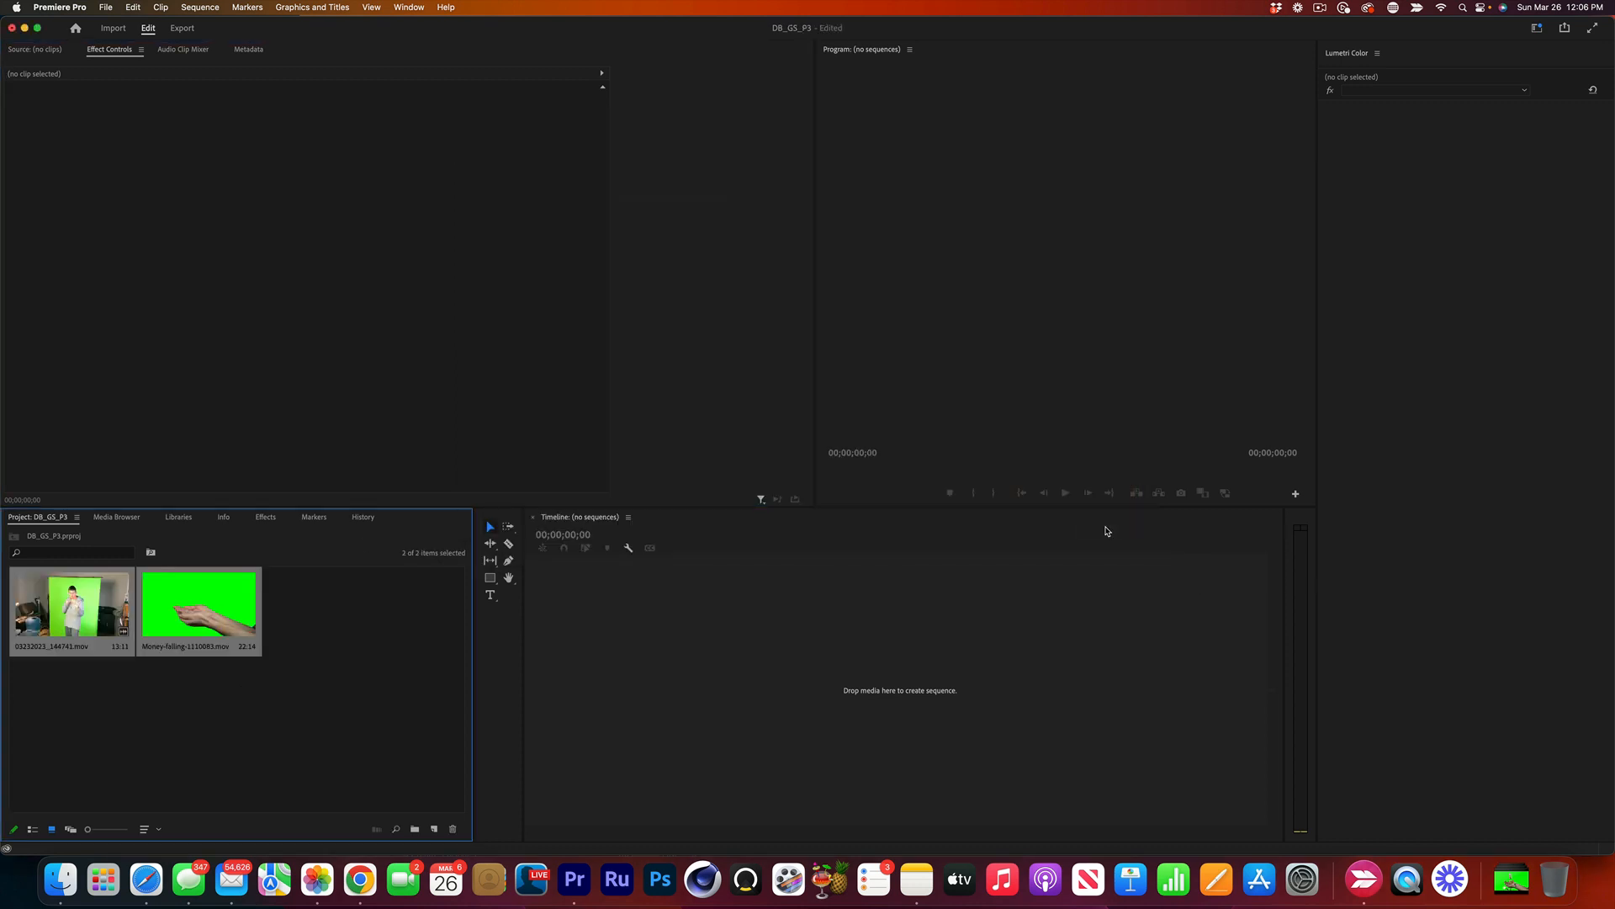
{"action": "left_click", "coordinate": [366, 641]}
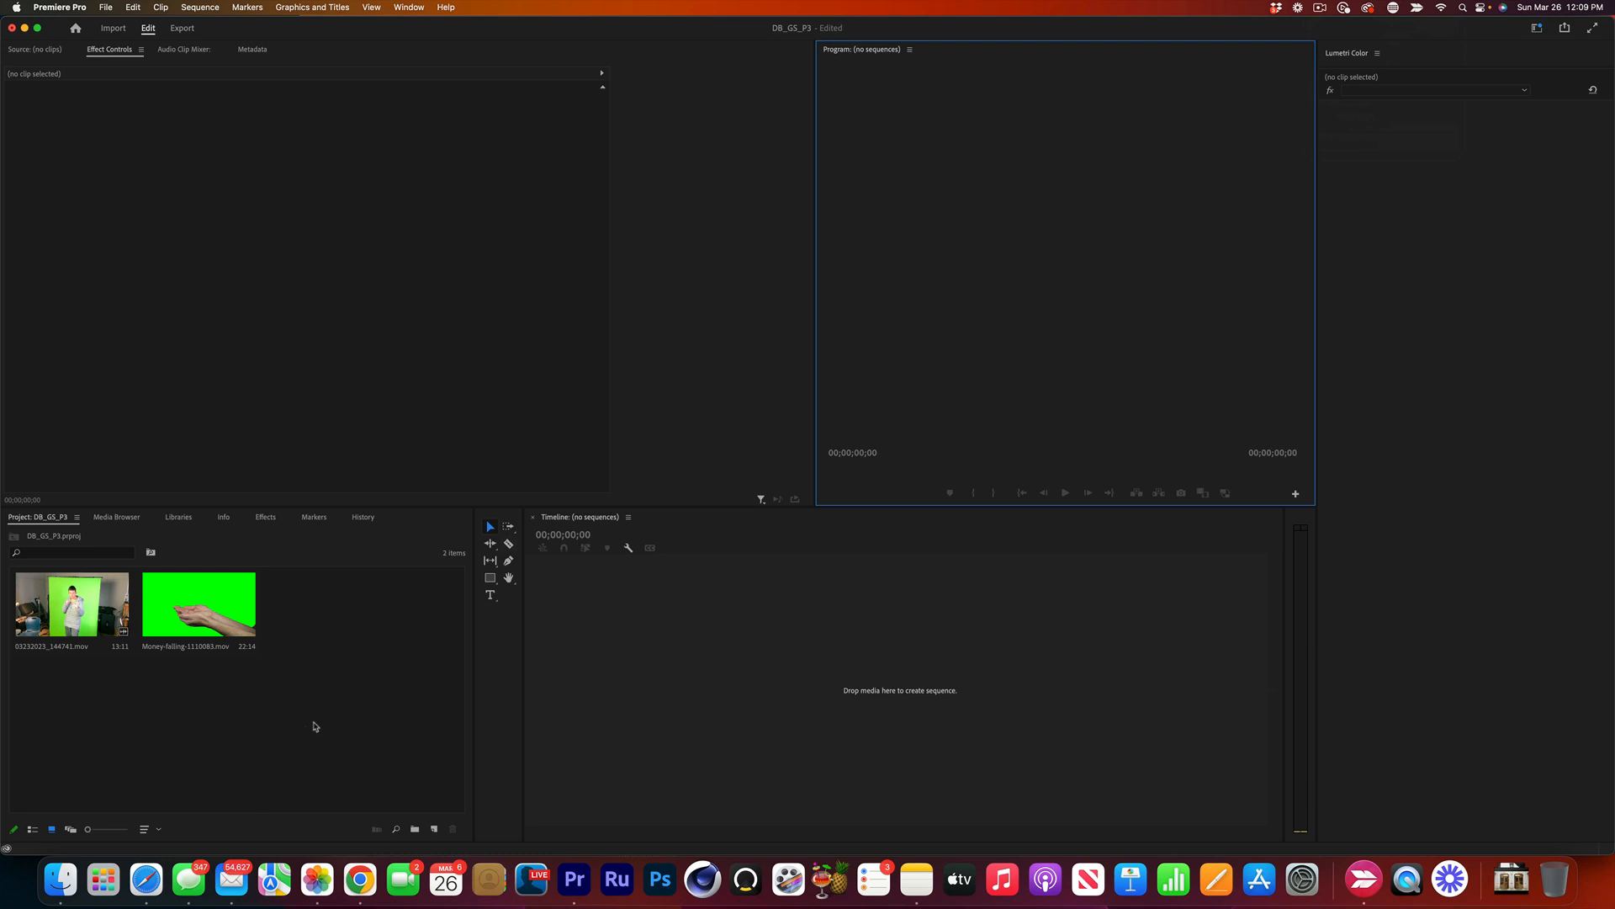
Import the Two-looping-gold, Defocus-city-traffic and Blue-paints background clips from the Downloads folder.
{"action": "double_click", "coordinate": [308, 678]}
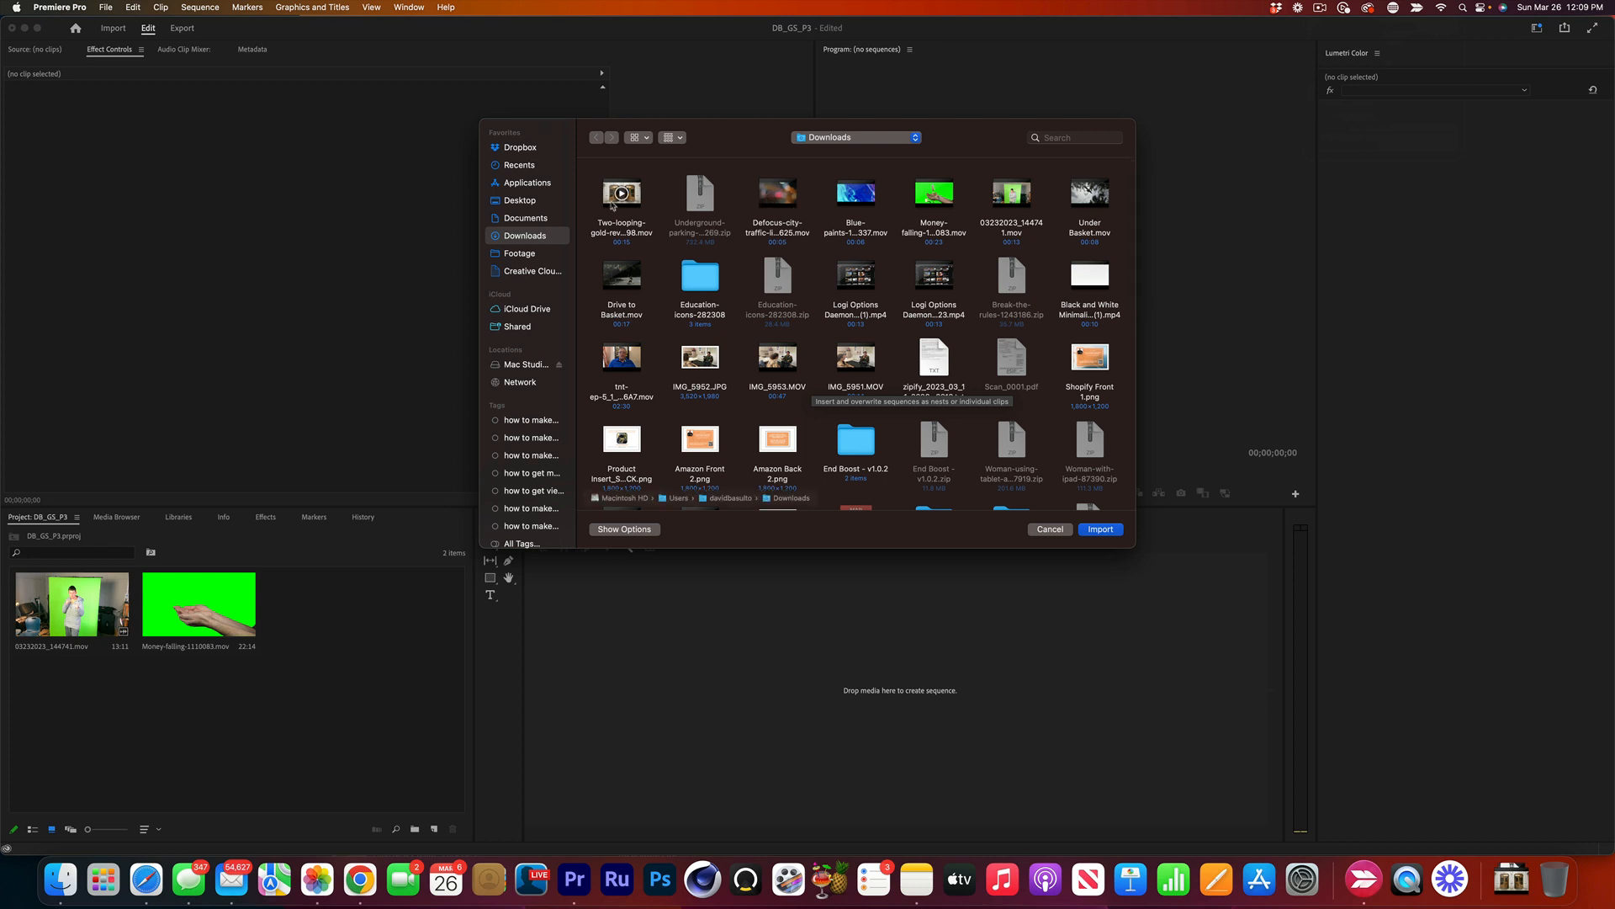
{"action": "left_click", "coordinate": [620, 202]}
{"action": "left_click", "coordinate": [758, 202]}
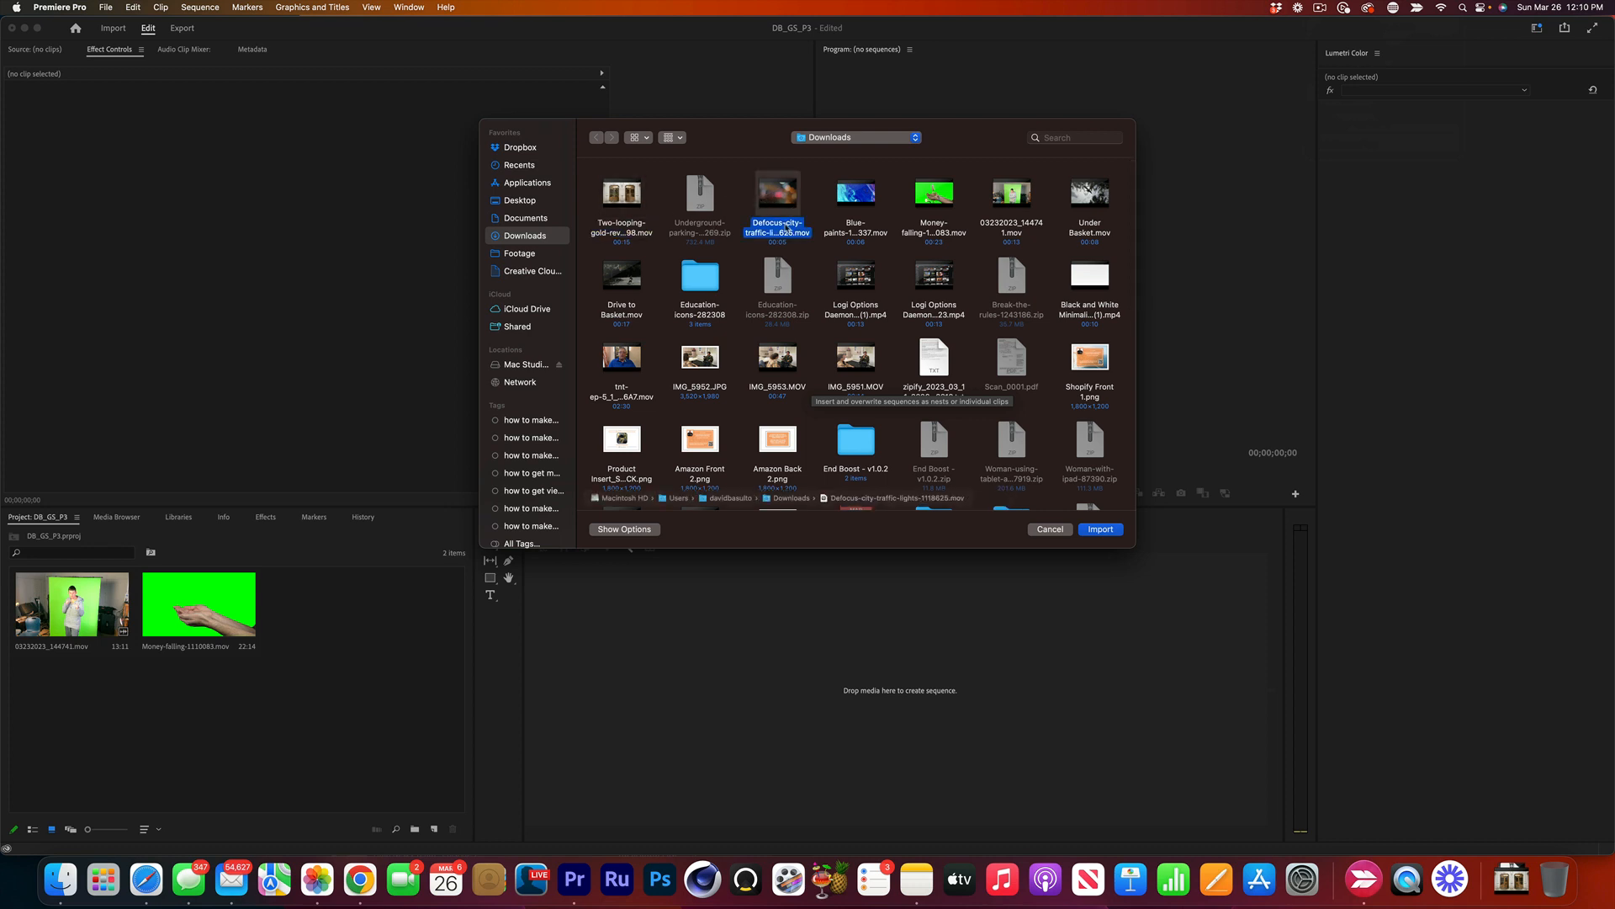
{"action": "left_click", "coordinate": [840, 203]}
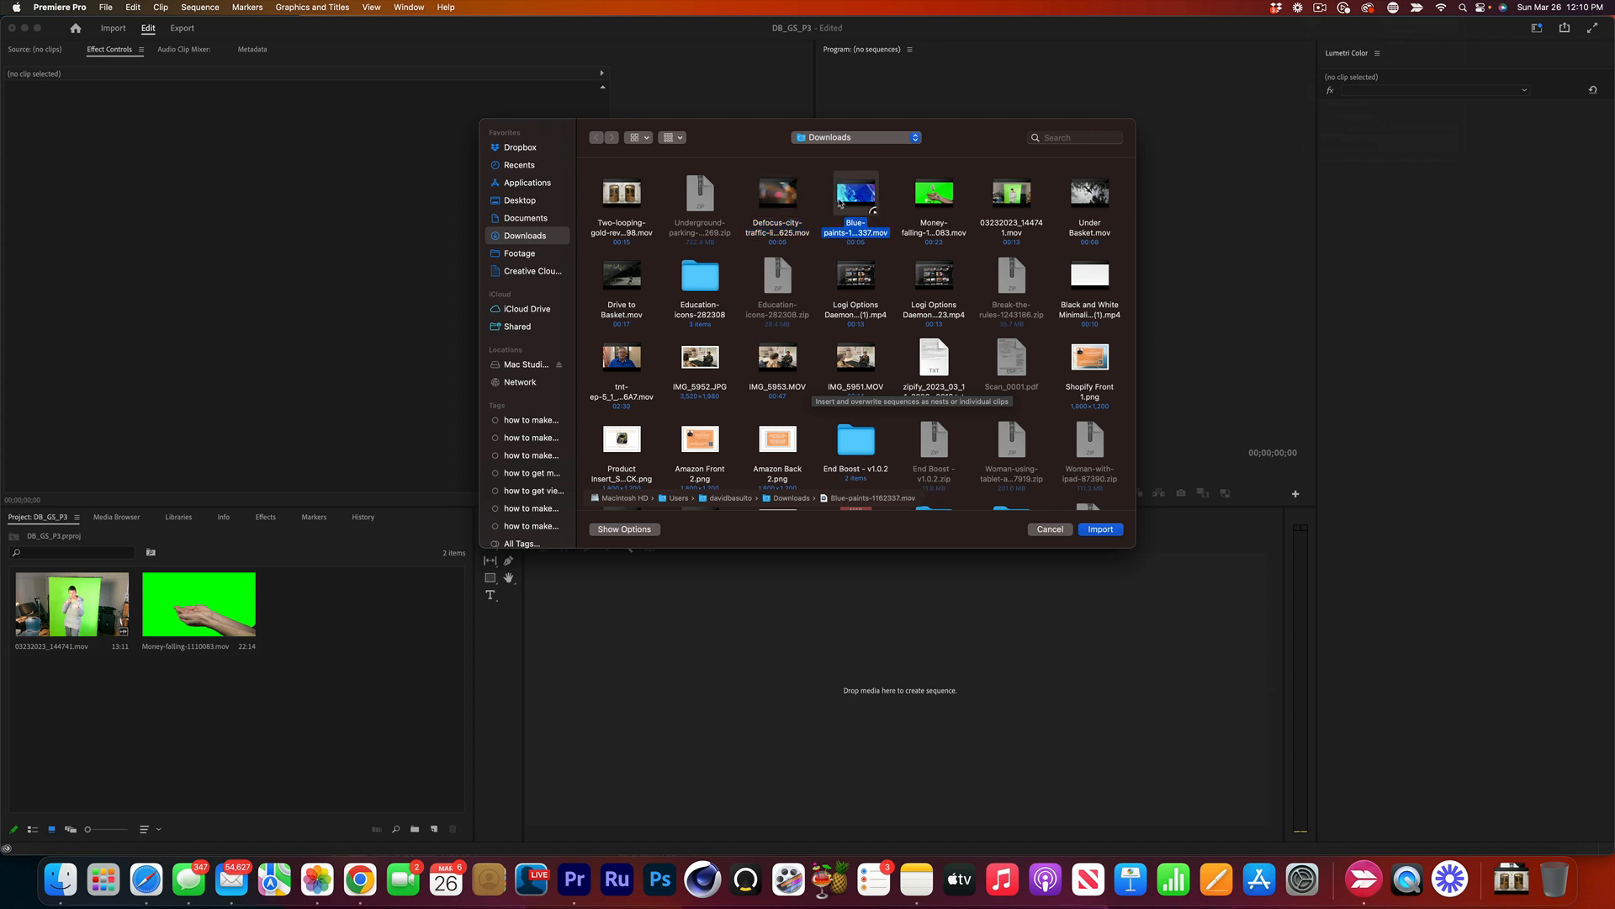
{"action": "left_click", "coordinate": [778, 204], "text": "super"}
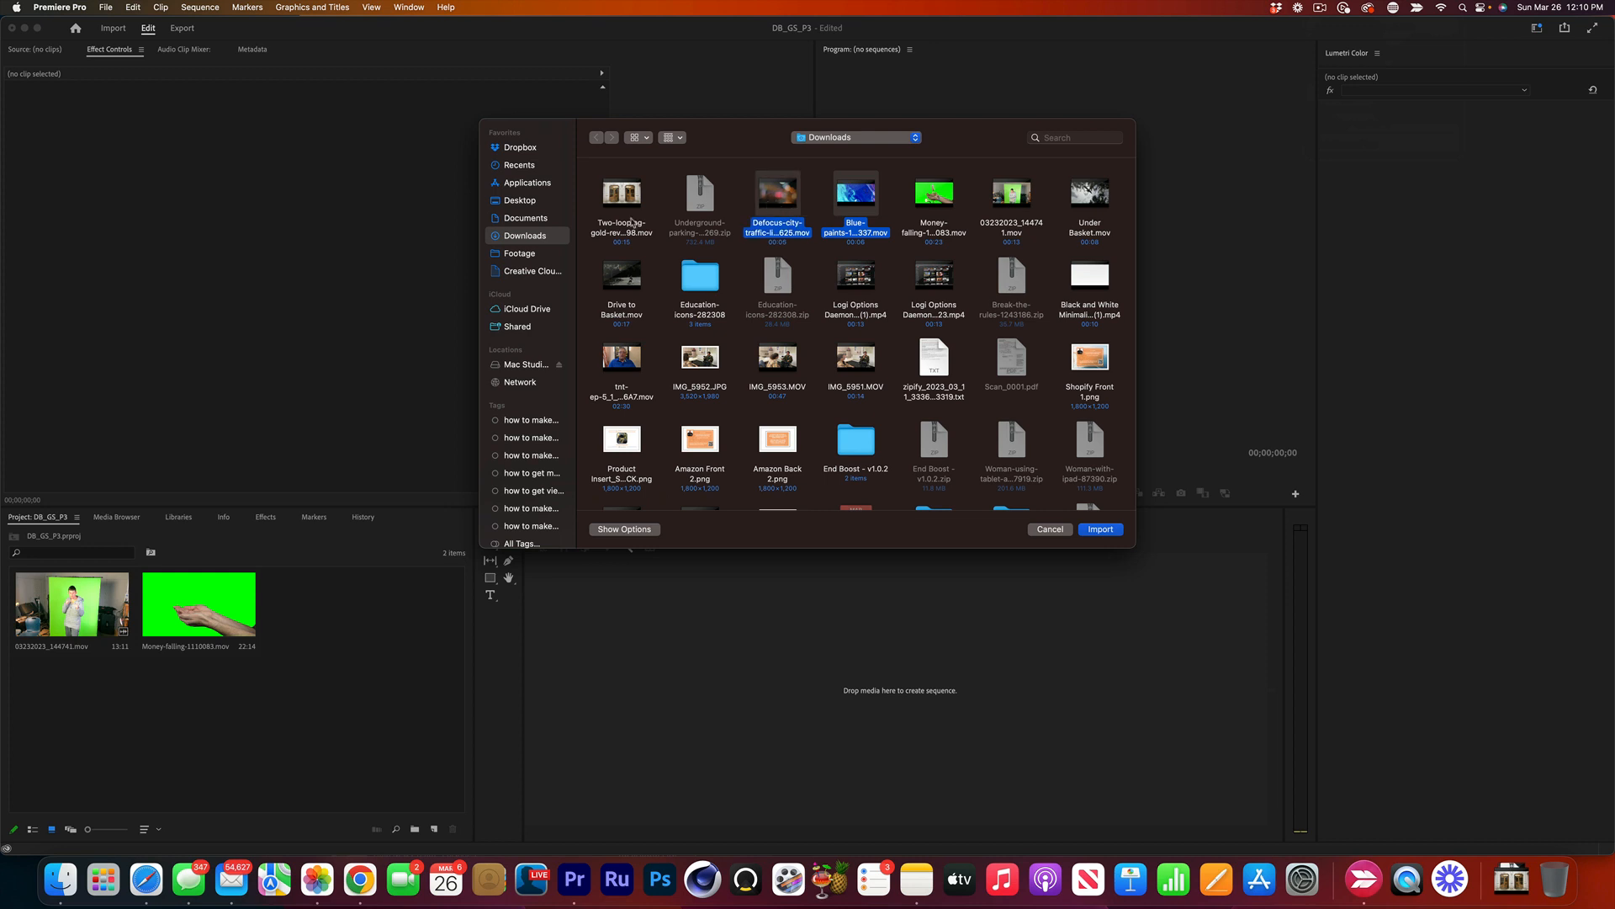
{"action": "left_click", "coordinate": [620, 192], "text": "super"}
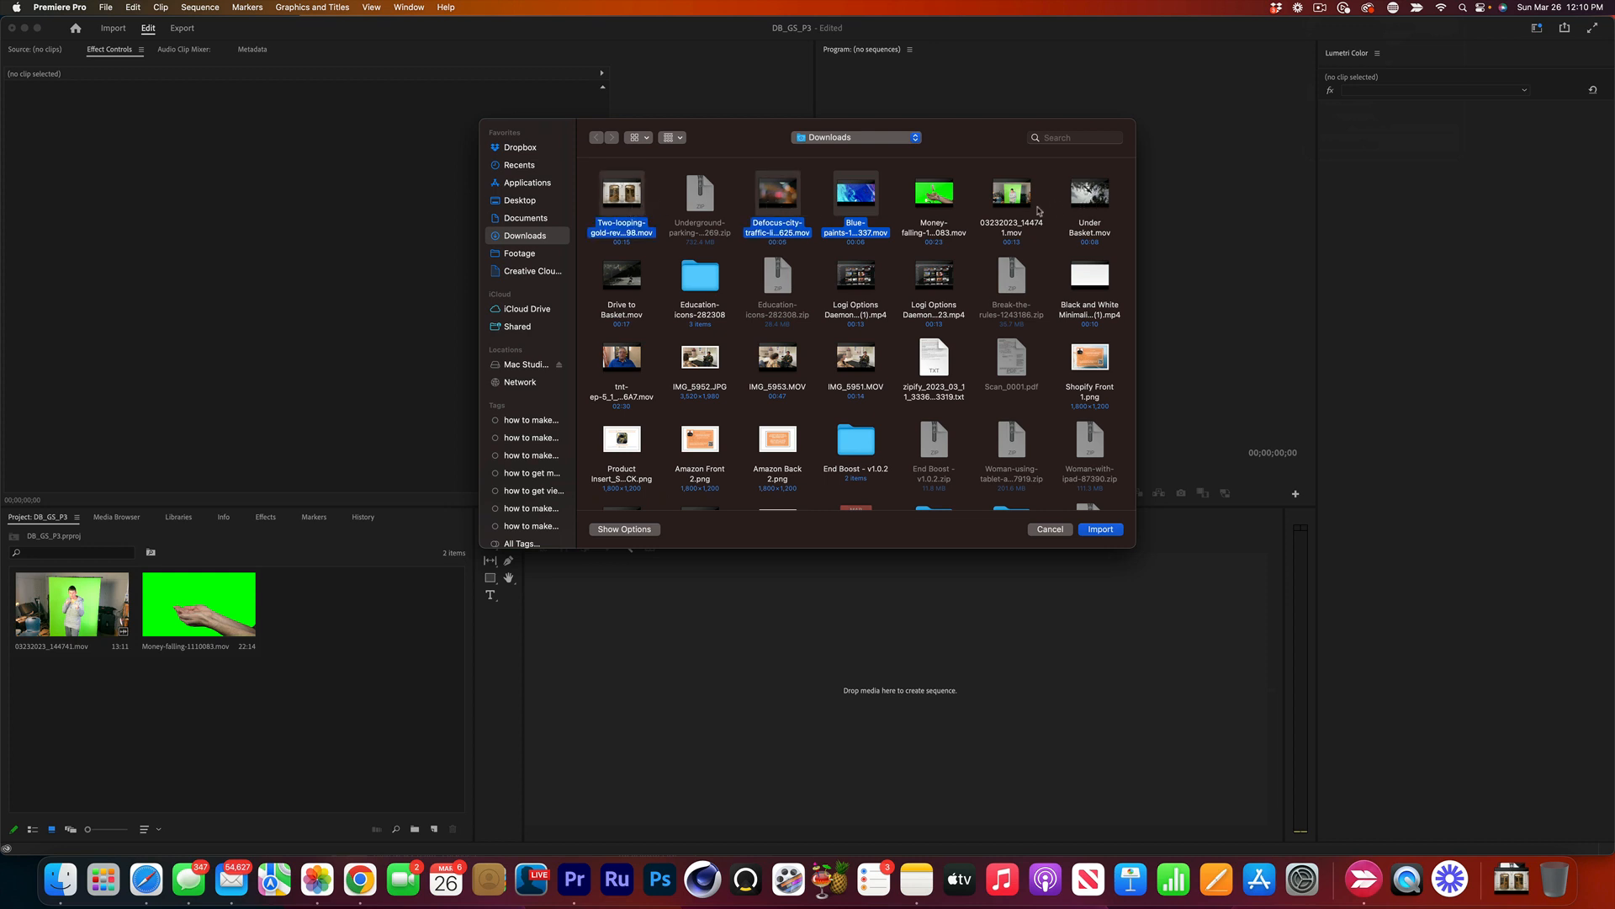
{"action": "left_click", "coordinate": [1098, 527]}
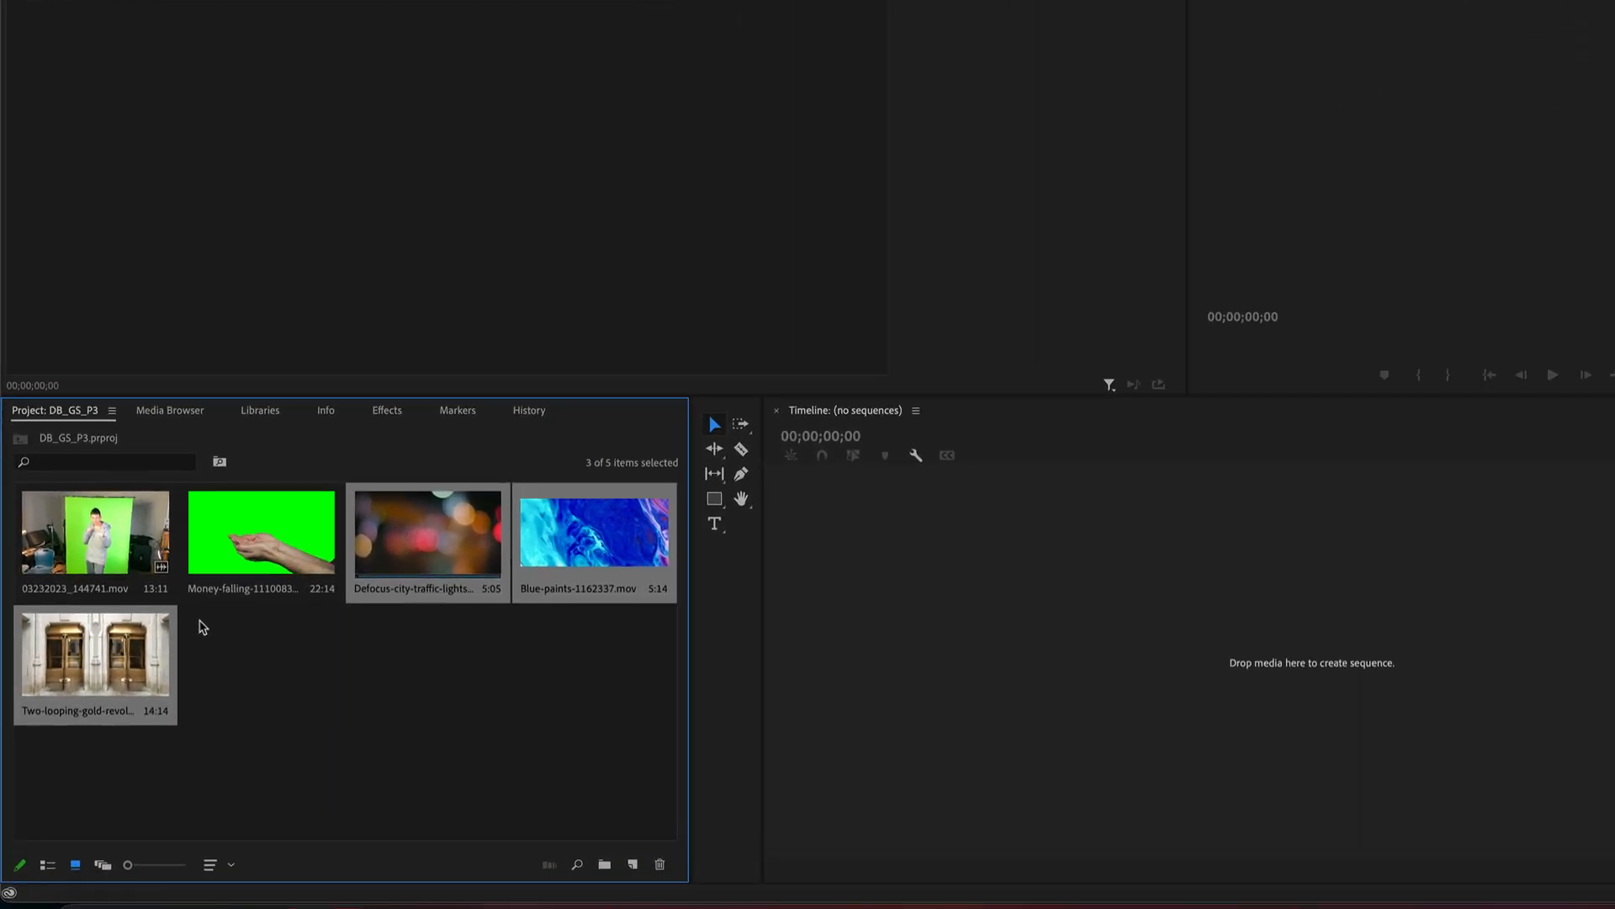
Create a new sequence from 03232023_144741.mov and play its opening seconds.
{"action": "left_click", "coordinate": [95, 542]}
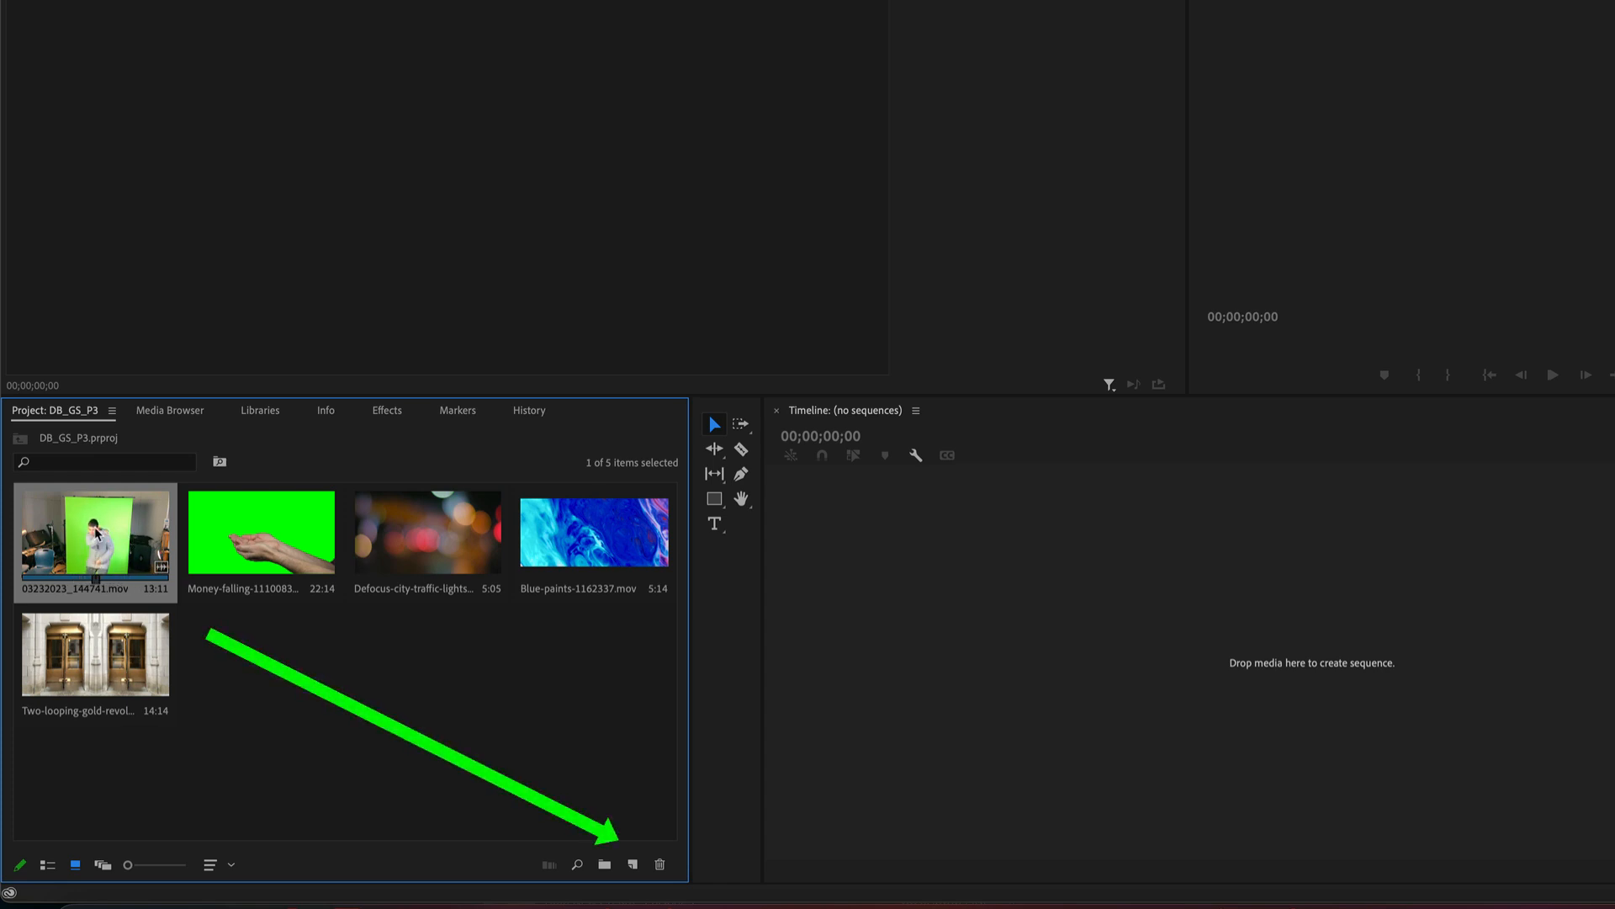
{"action": "mouse_move", "coordinate": [98, 539]}
{"action": "left_mouse_down"}
{"action": "mouse_move", "coordinate": [226, 565]}
{"action": "mouse_move", "coordinate": [501, 728]}
{"action": "mouse_move", "coordinate": [580, 786]}
{"action": "mouse_move", "coordinate": [633, 864]}
{"action": "left_mouse_up"}
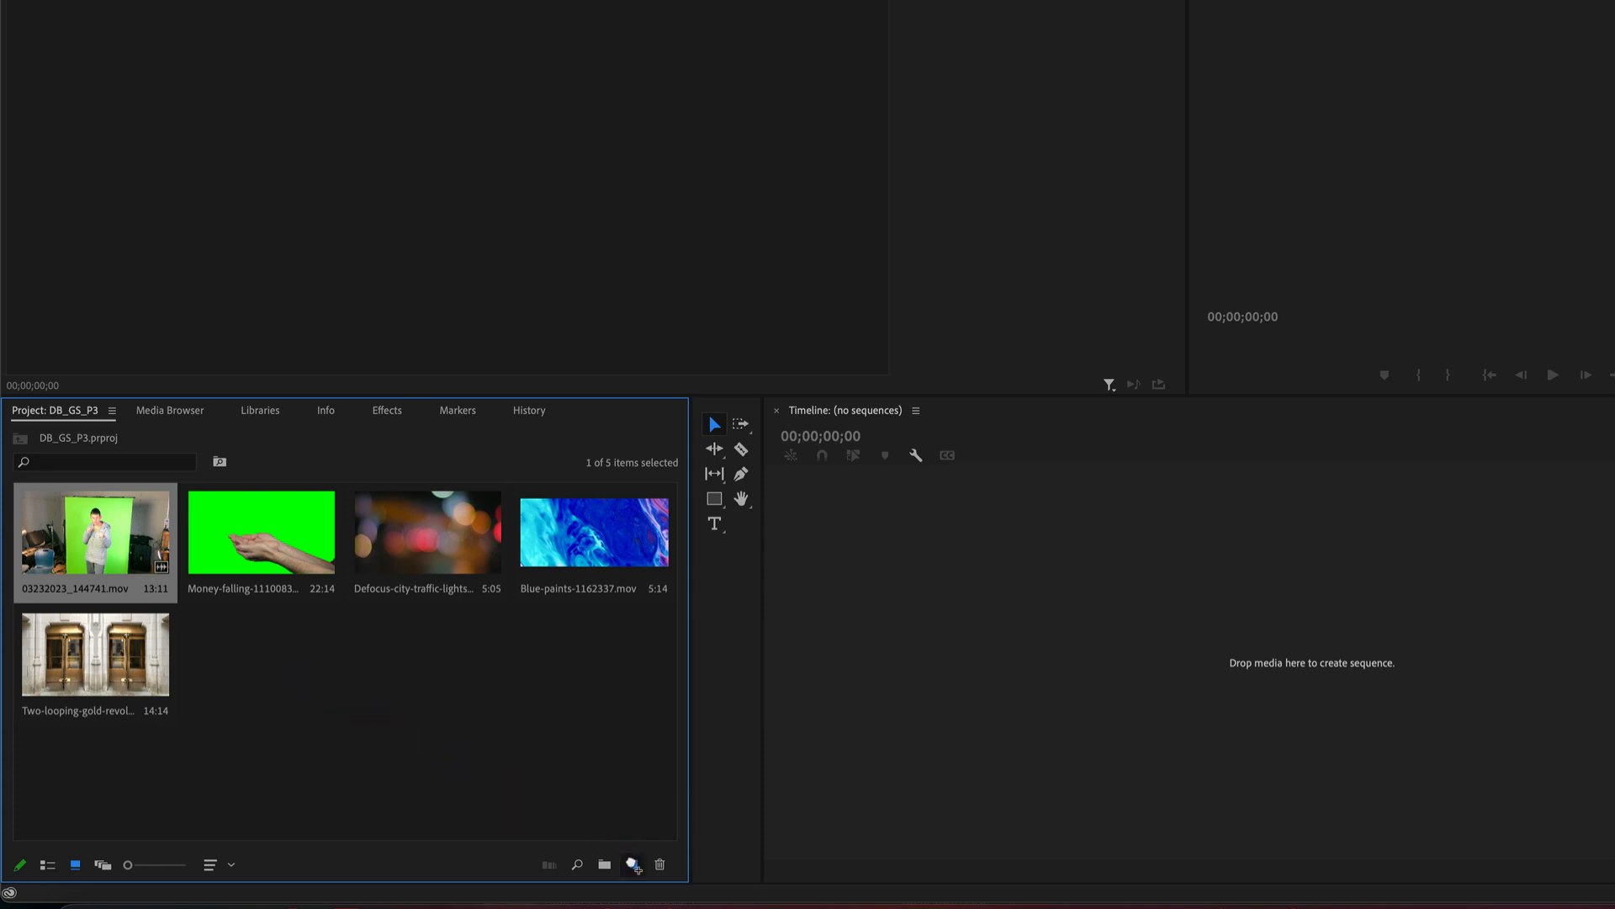
{"action": "left_click_drag", "start_coordinate": [633, 864], "coordinate": [632, 864]}
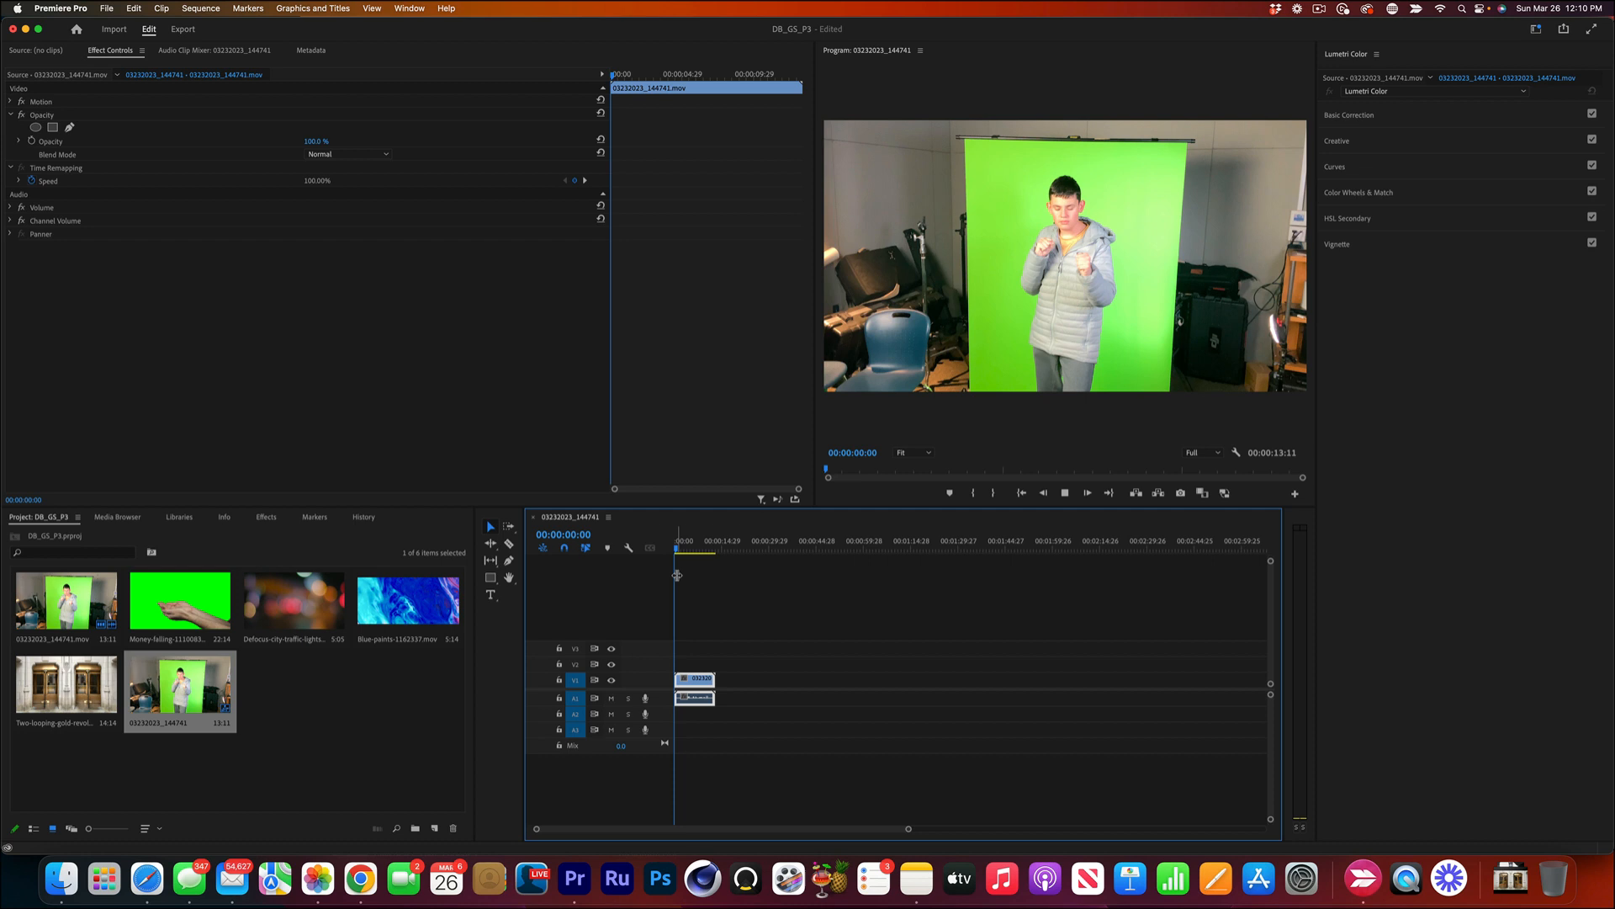
{"action": "key", "text": "space"}
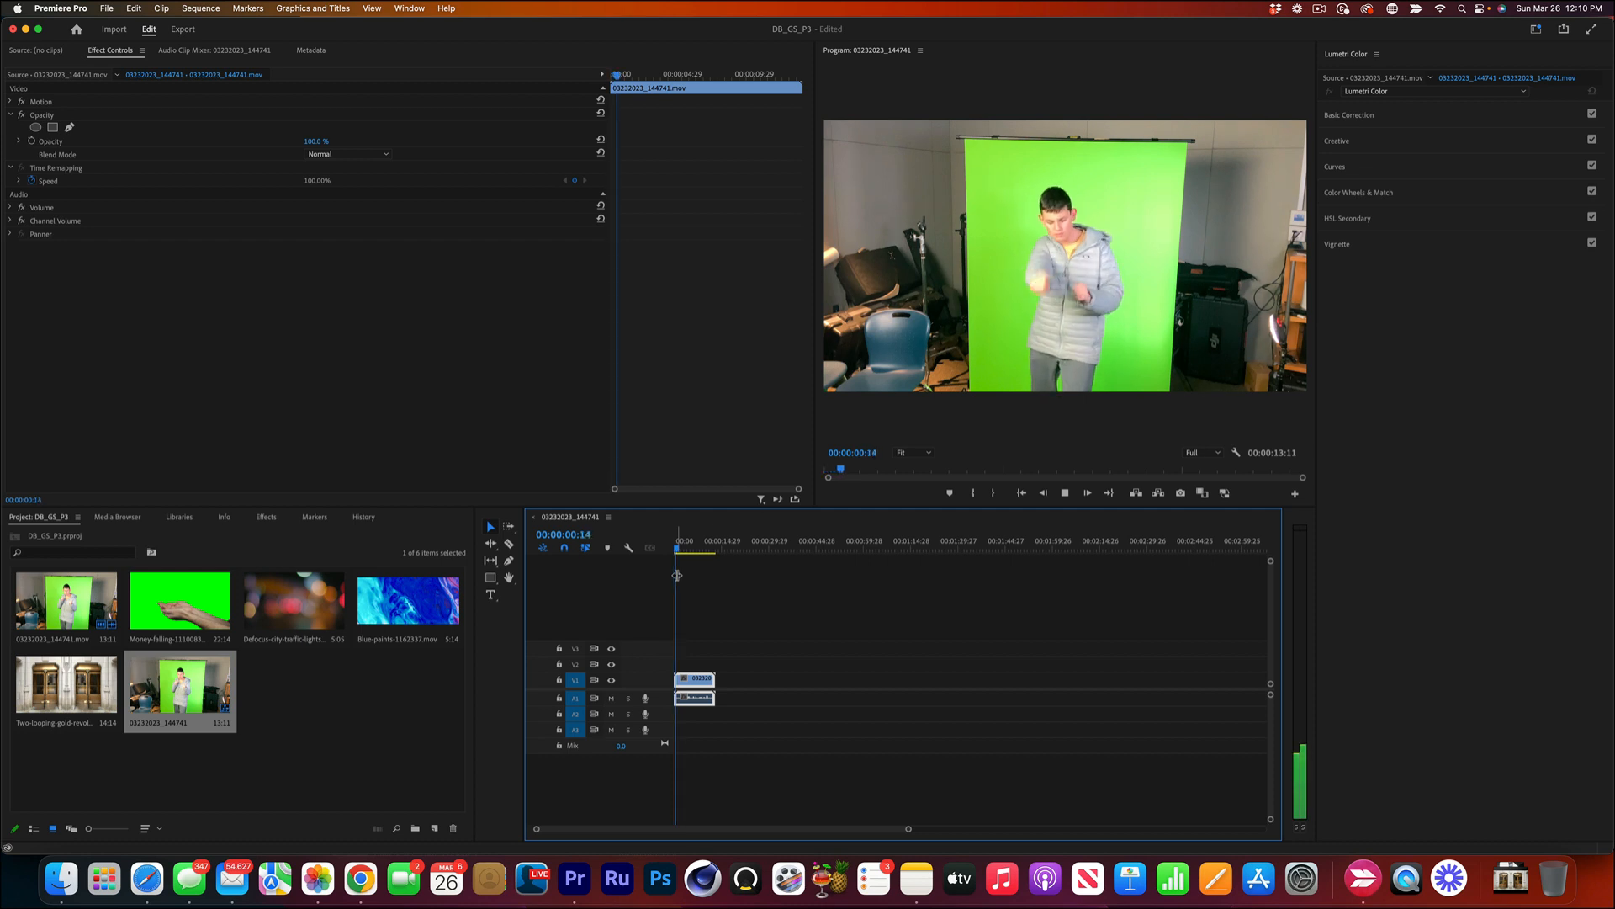
{"action": "key", "text": "space"}
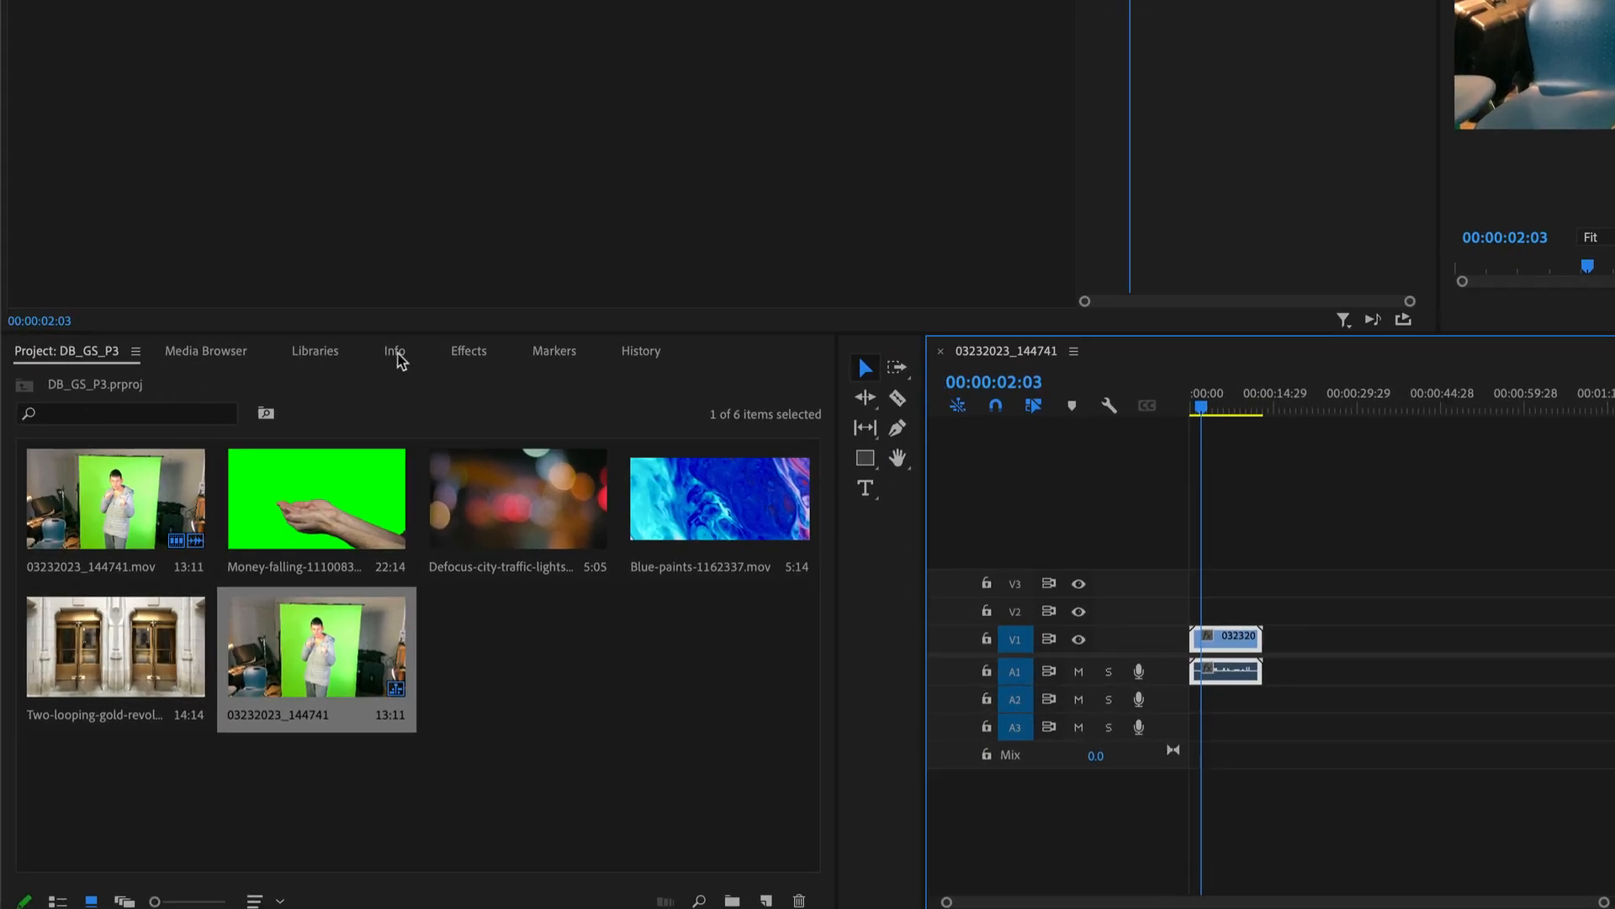
Find the Crop video effect and apply it to the 03232023_144741.mov clip on track V1.
{"action": "left_click", "coordinate": [470, 353]}
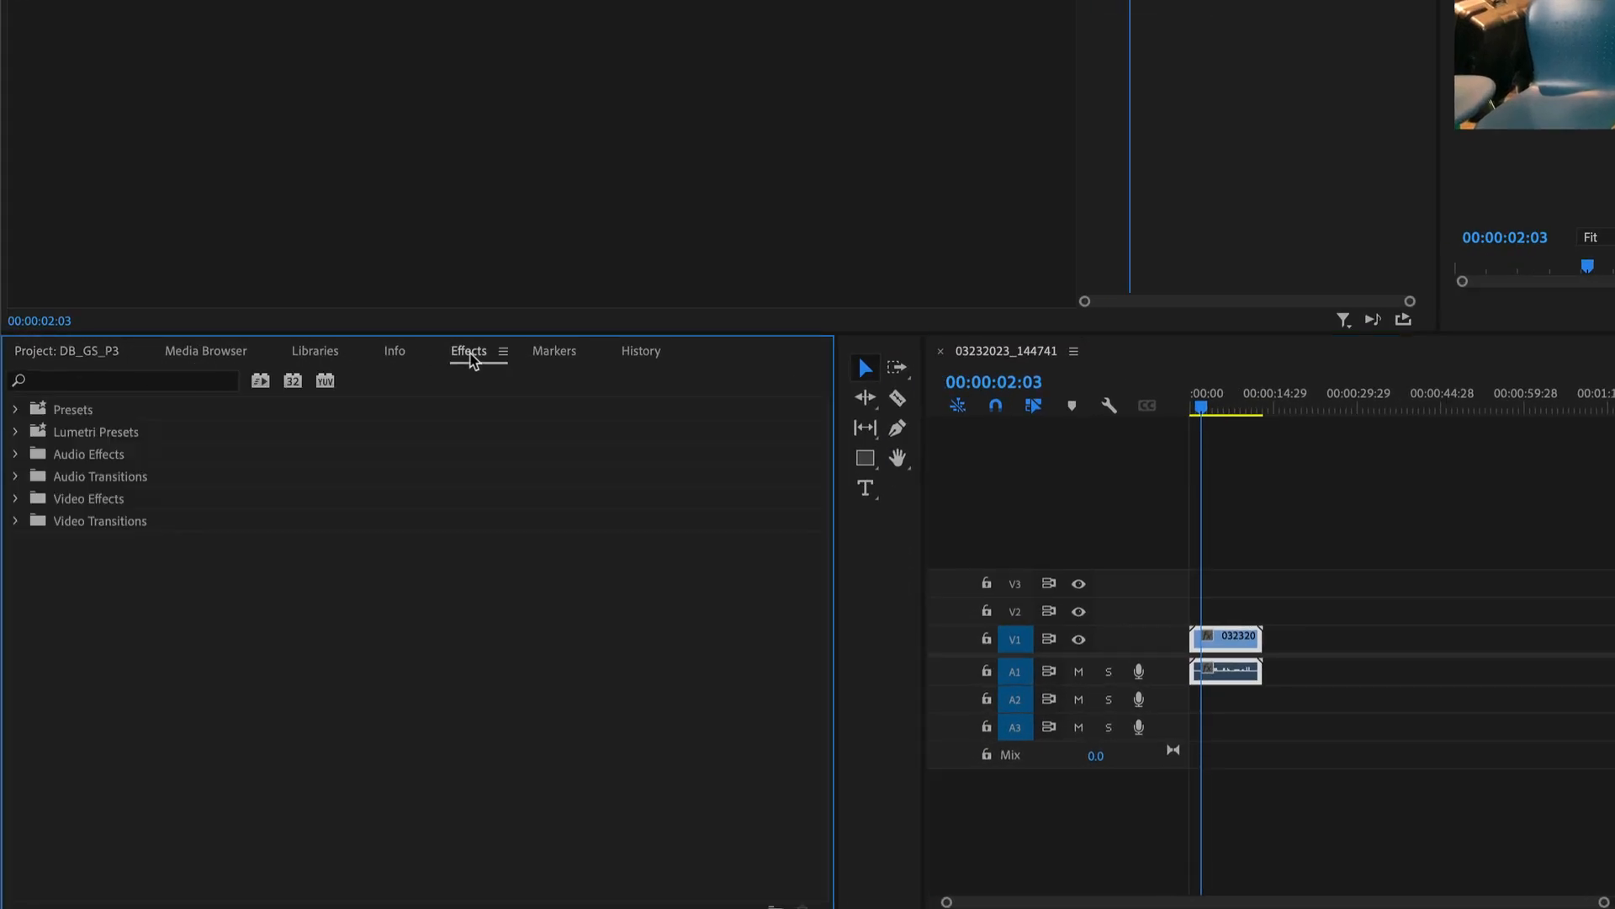
{"action": "left_click", "coordinate": [139, 383]}
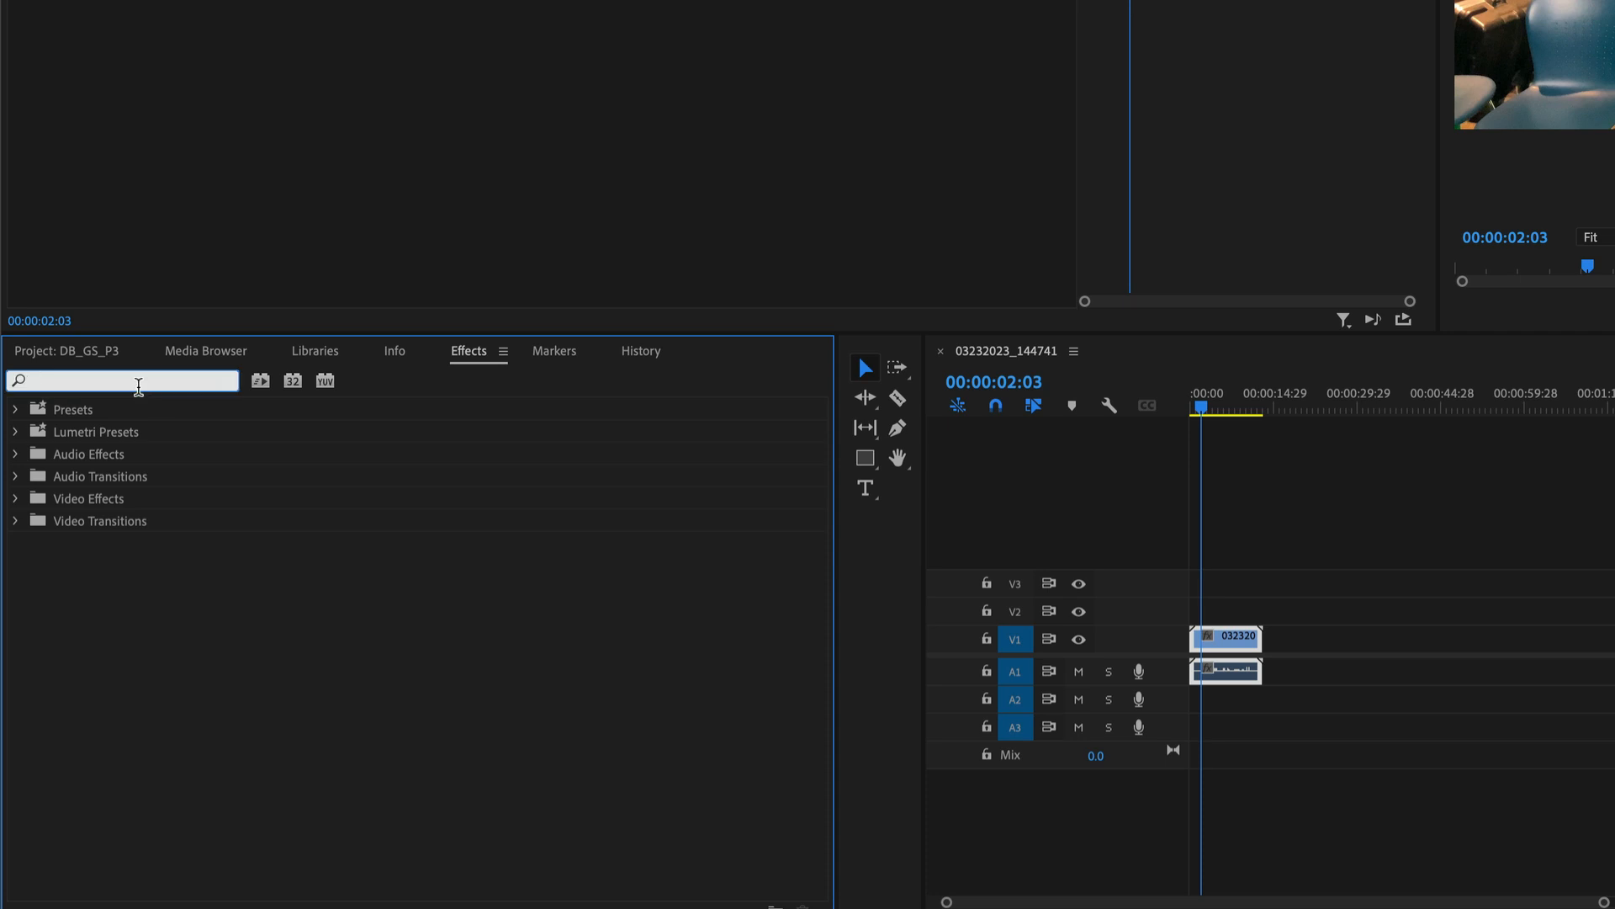
{"action": "type", "text": "crop"}
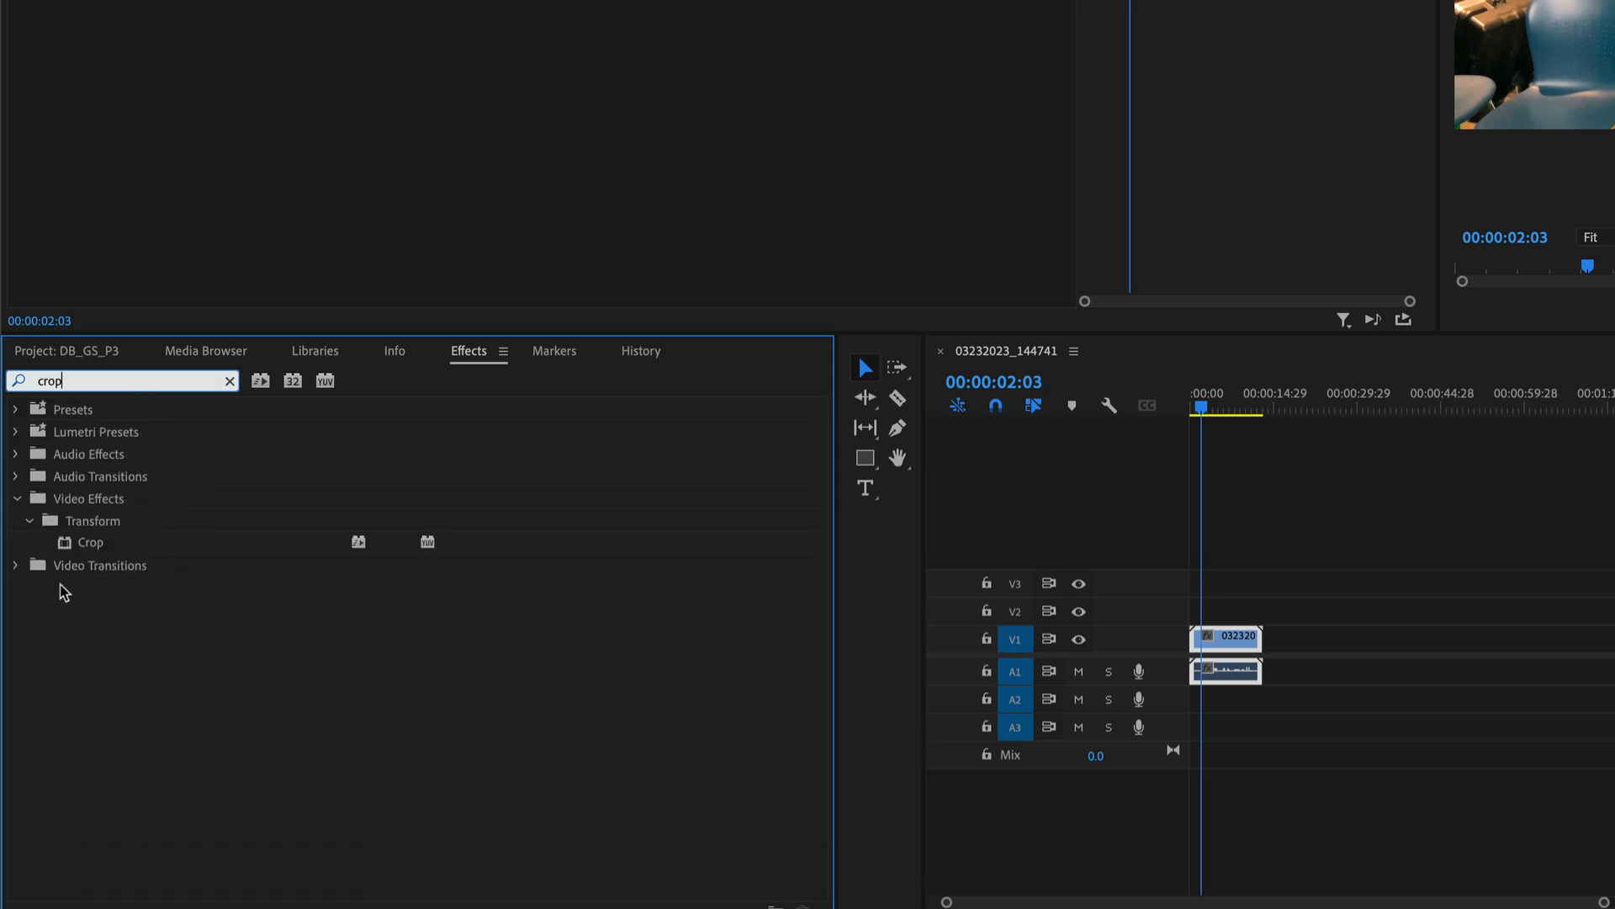
{"action": "left_click", "coordinate": [68, 545]}
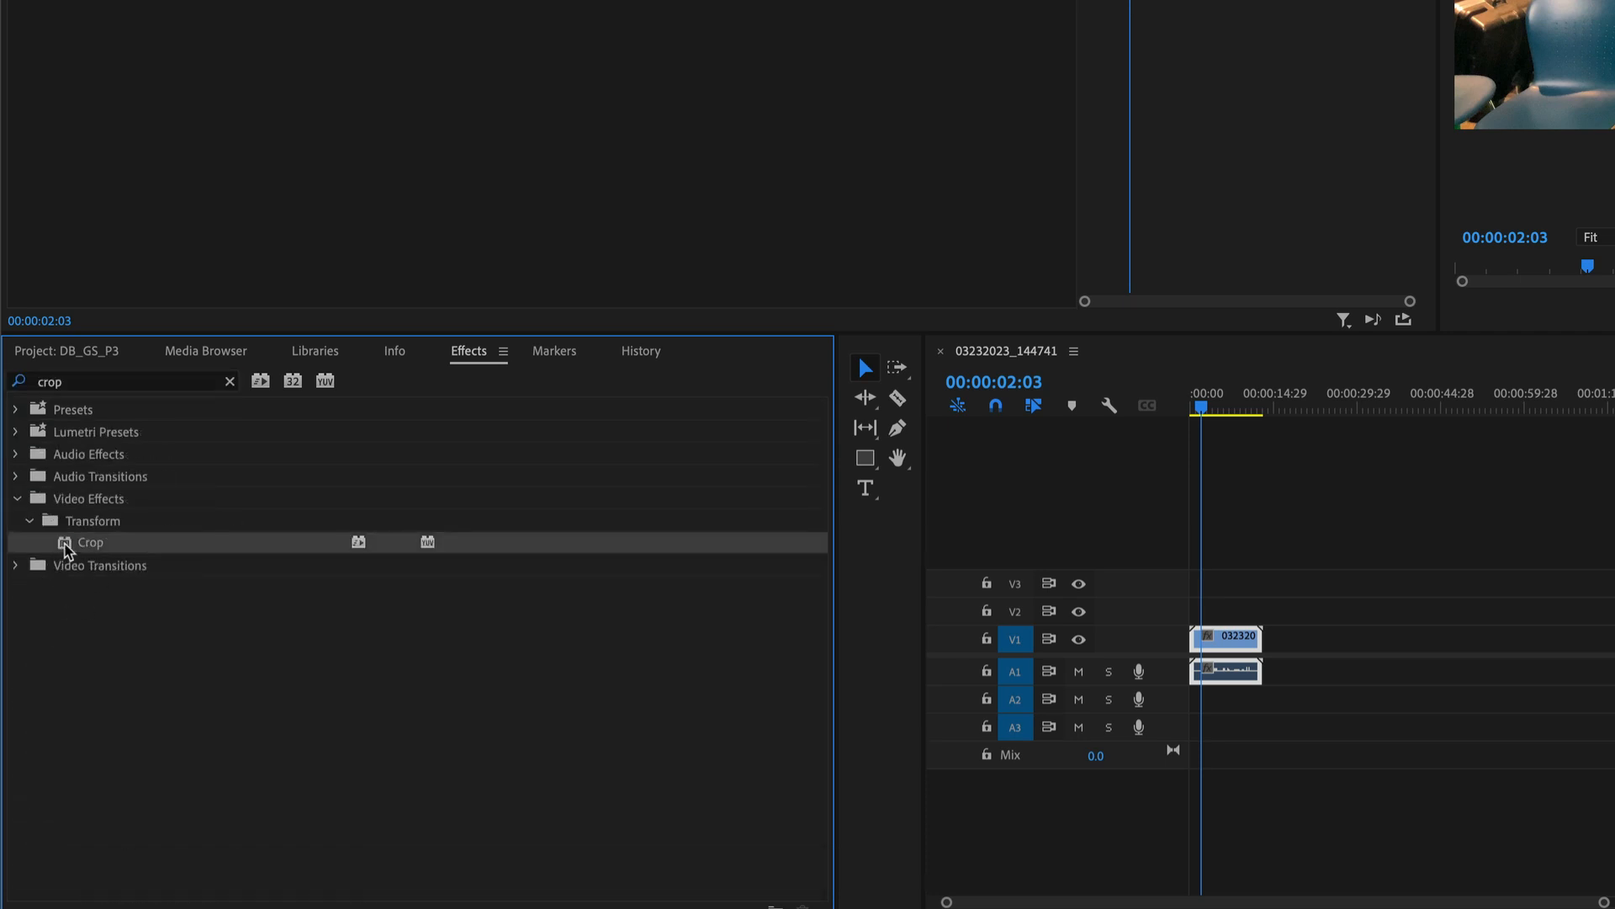
{"action": "left_click_drag", "start_coordinate": [67, 549], "coordinate": [1225, 641]}
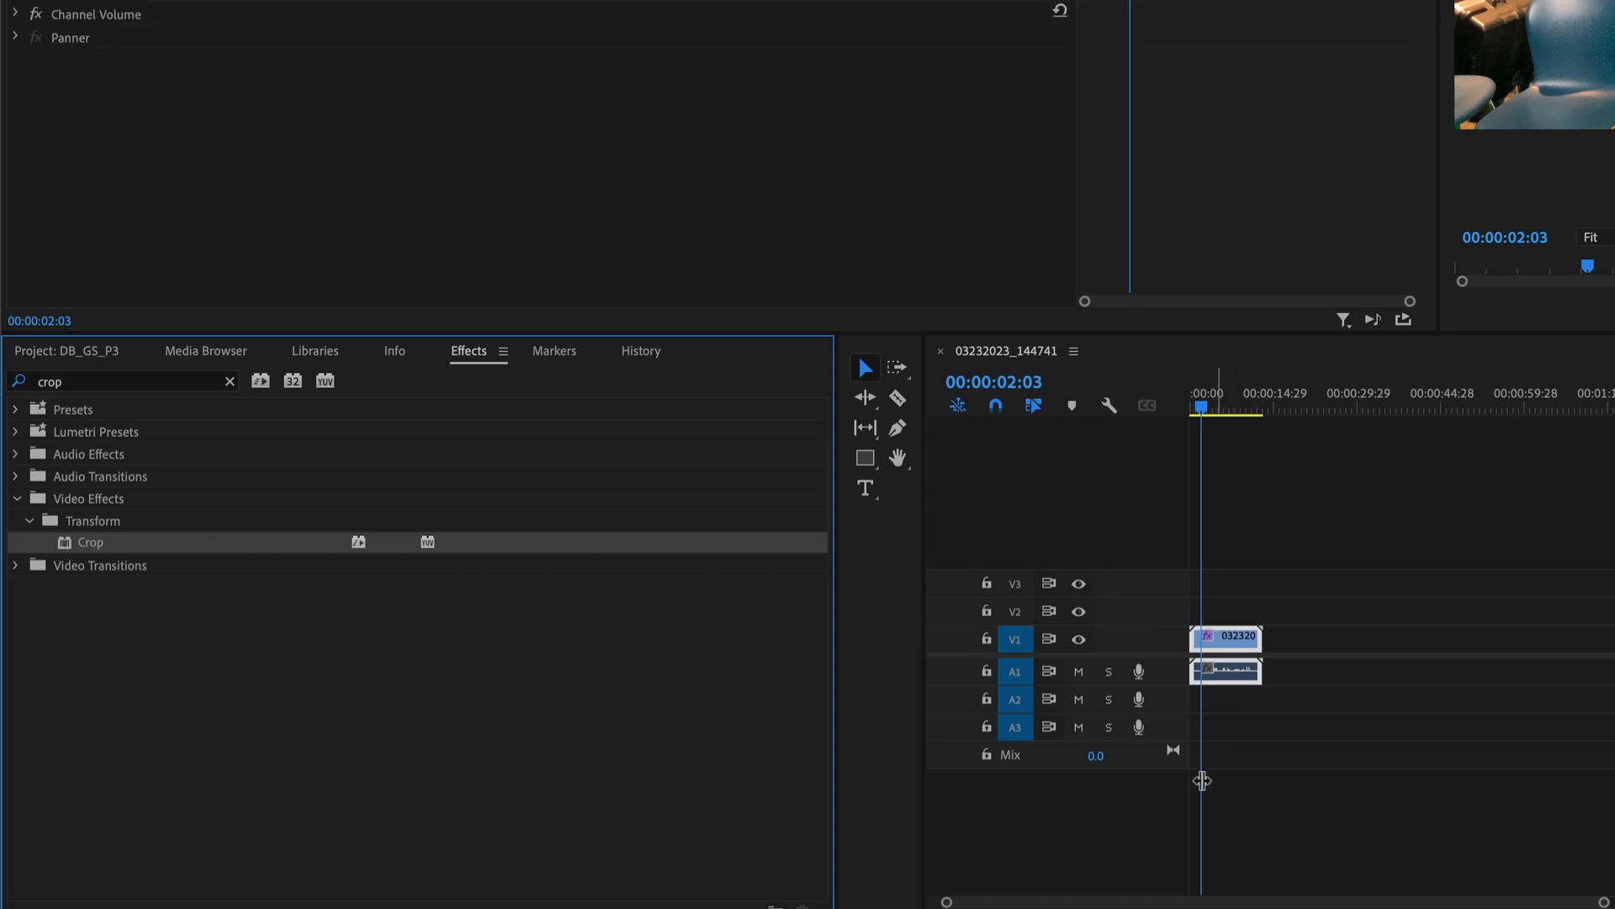
{"action": "left_click_drag", "start_coordinate": [1604, 902], "coordinate": [1367, 902]}
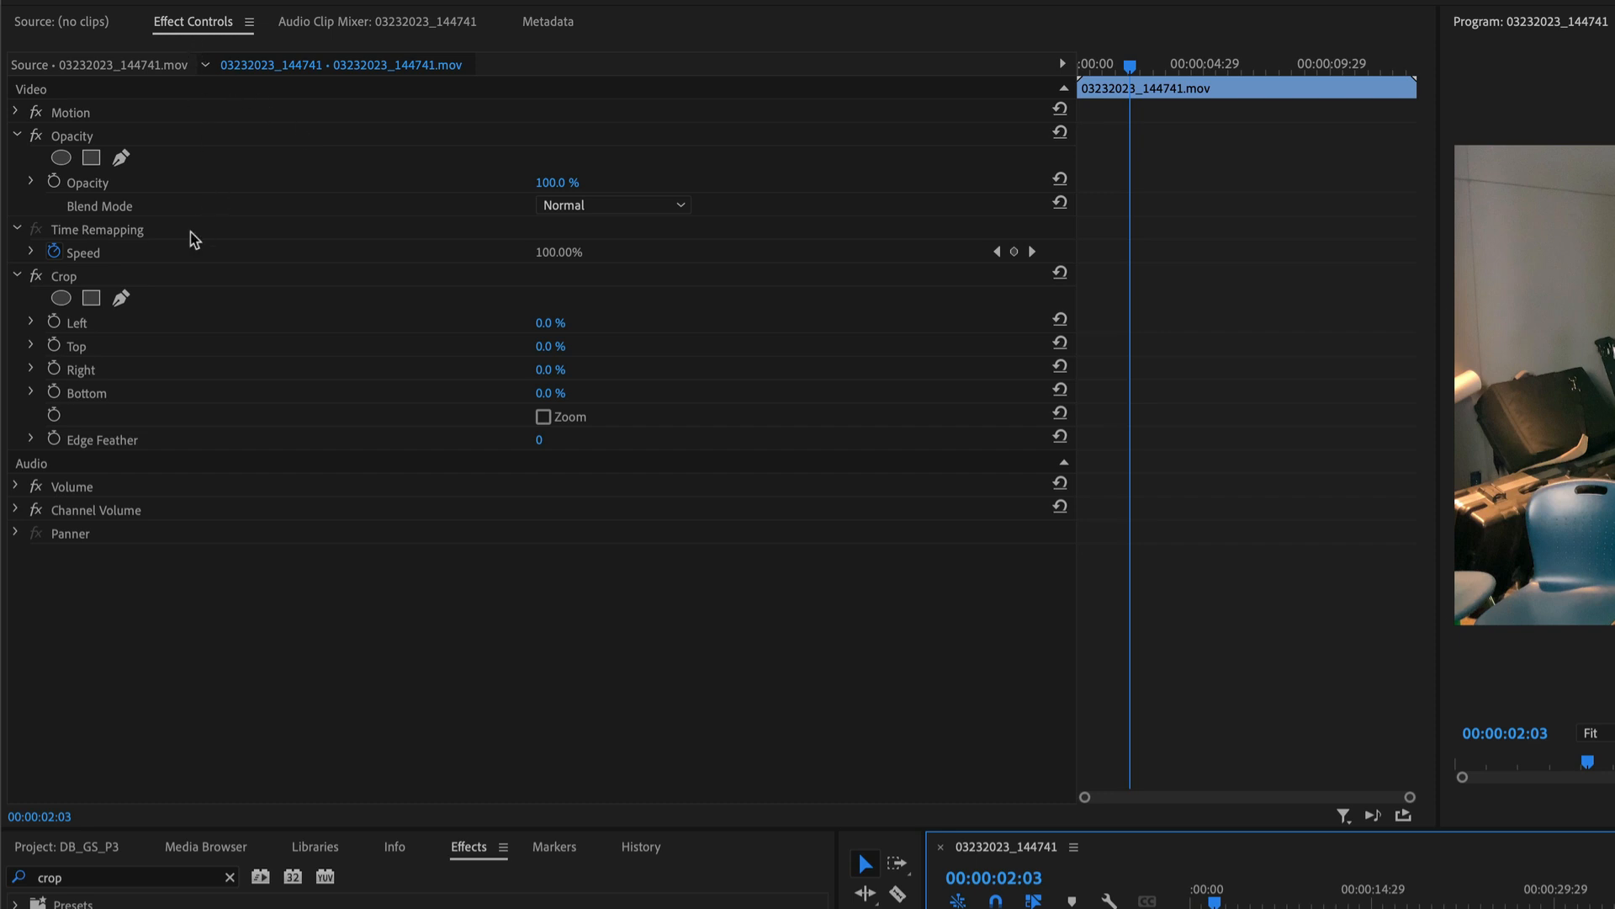
Collapse the Opacity and Time Remapping settings and set the Crop effect's Left to 32% and Top to 19%.
{"action": "left_click", "coordinate": [17, 136]}
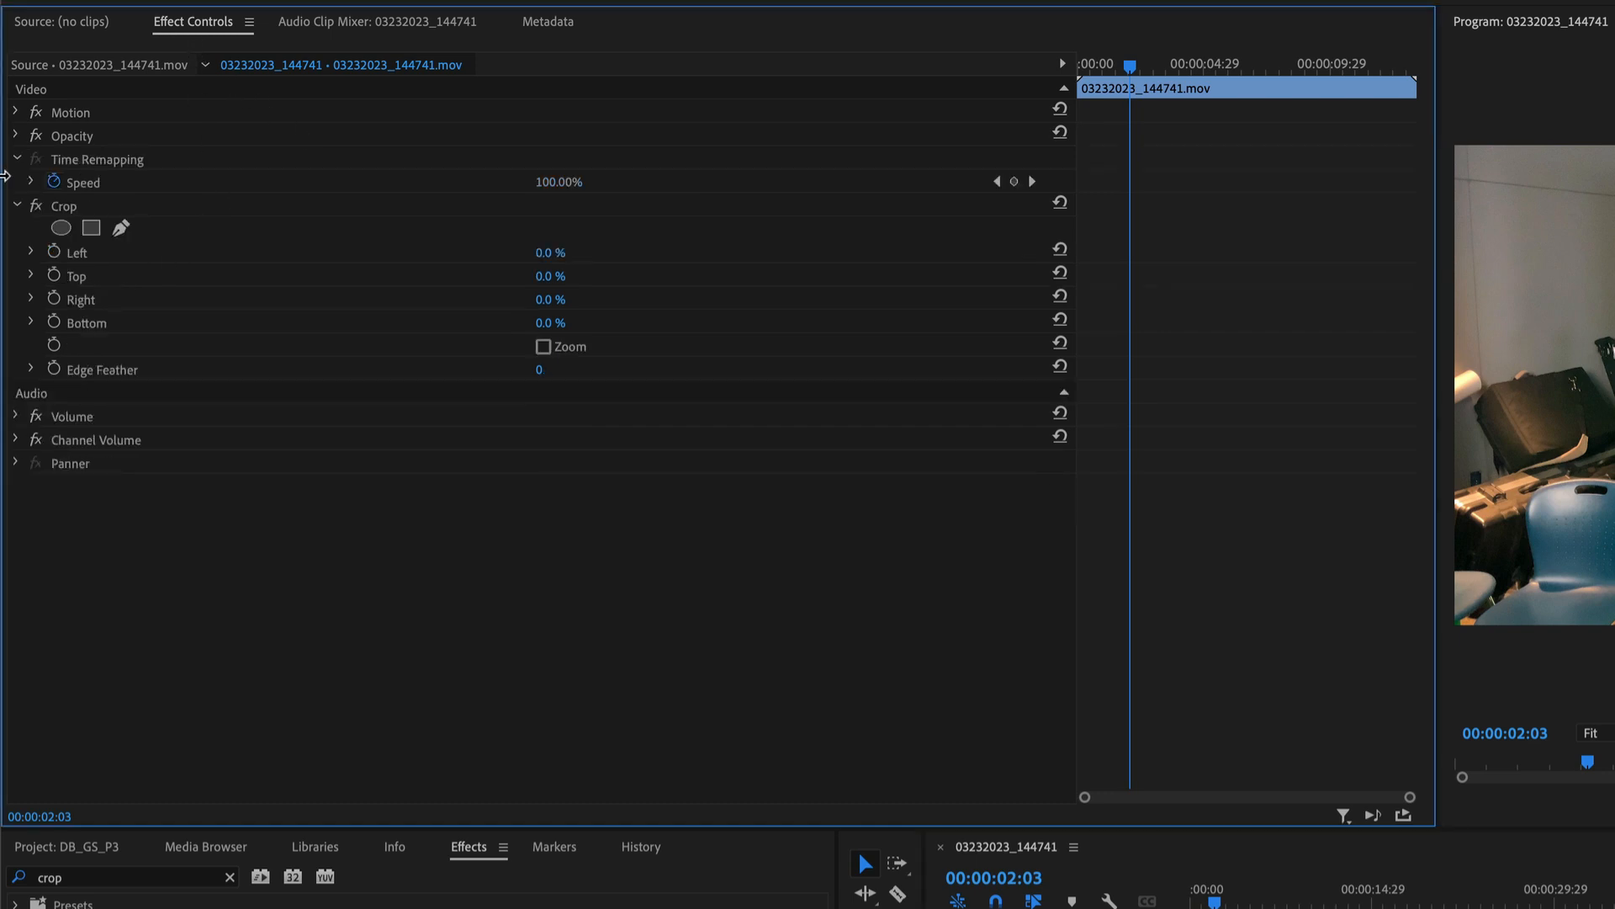
{"action": "left_click", "coordinate": [17, 160]}
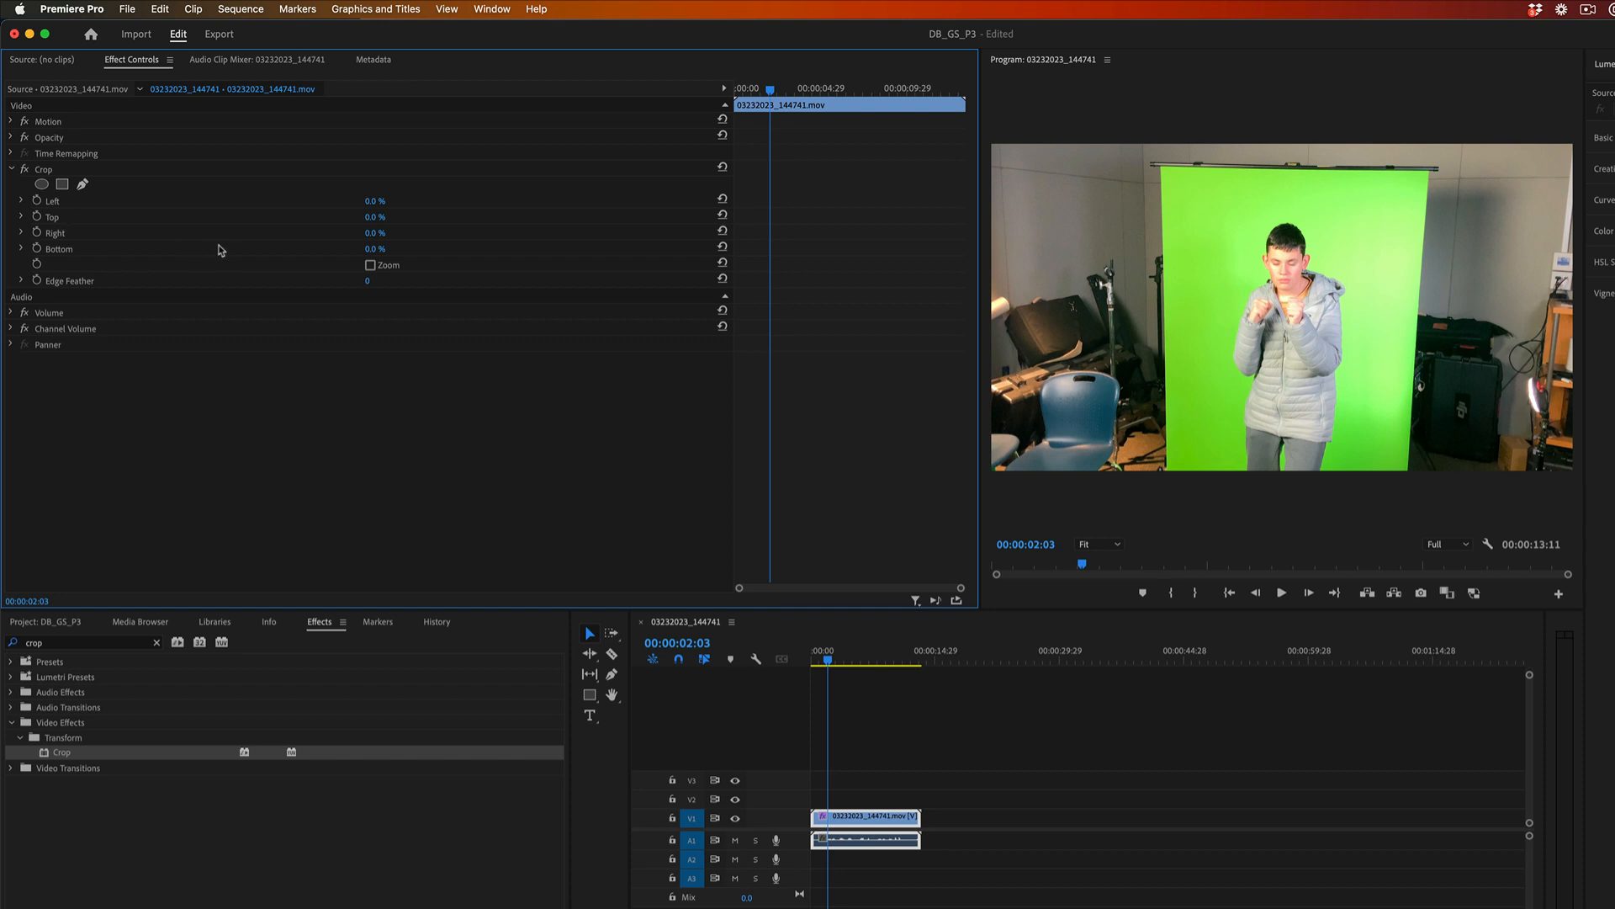
{"action": "left_click", "coordinate": [381, 203]}
{"action": "type", "text": "24"}
{"action": "key", "text": "Return"}
{"action": "left_click_drag", "start_coordinate": [387, 202], "coordinate": [416, 202]}
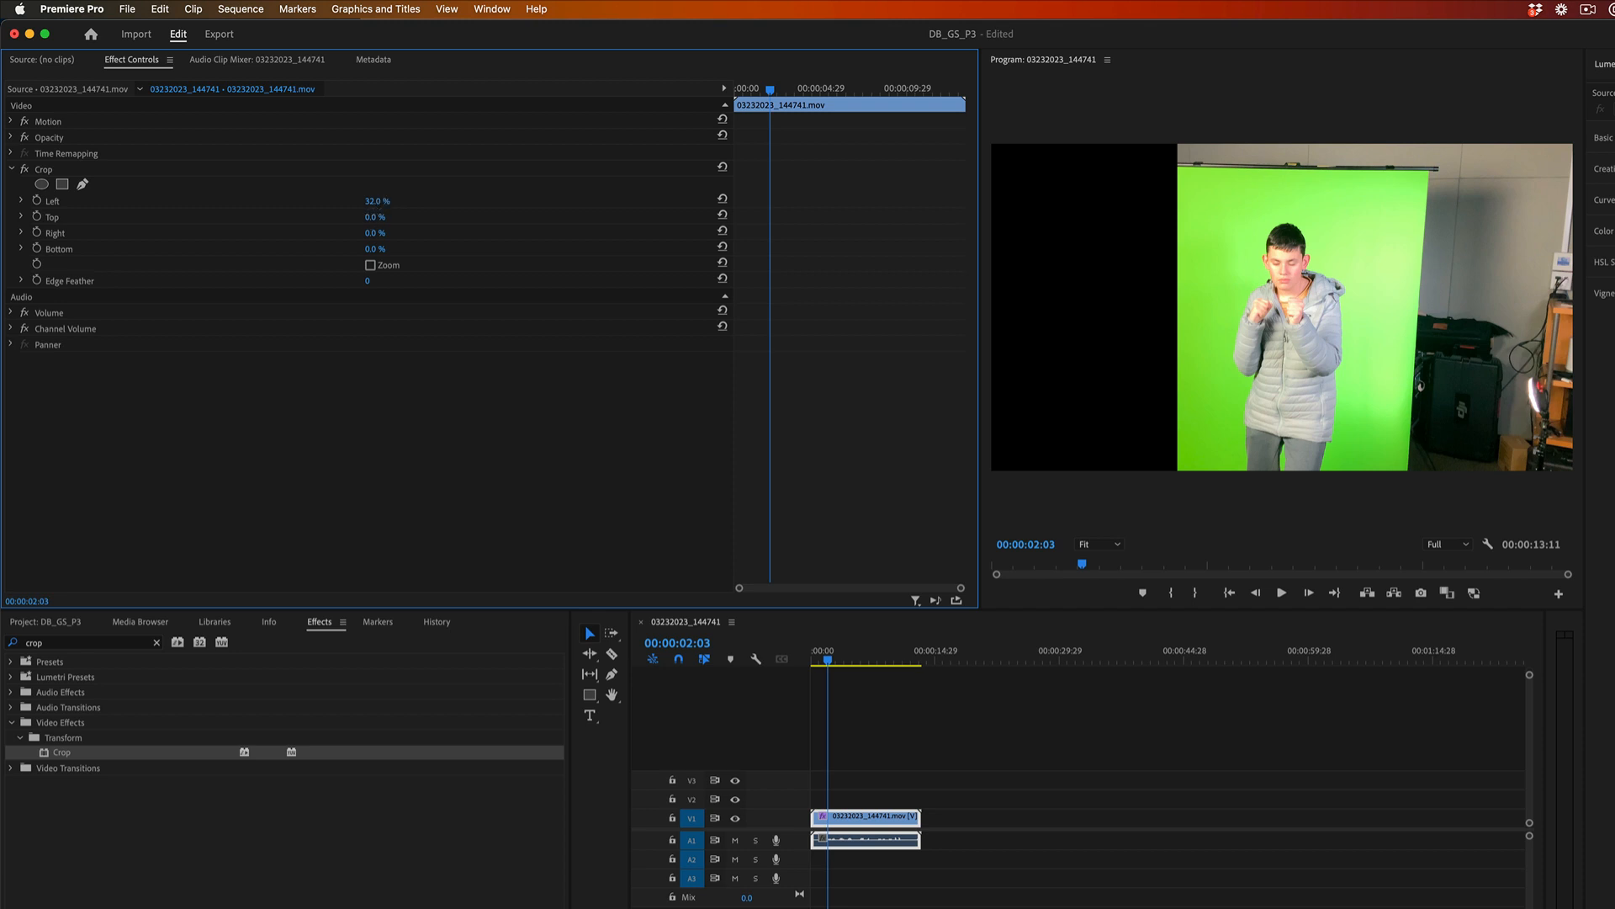
{"action": "left_click_drag", "start_coordinate": [378, 217], "coordinate": [394, 217]}
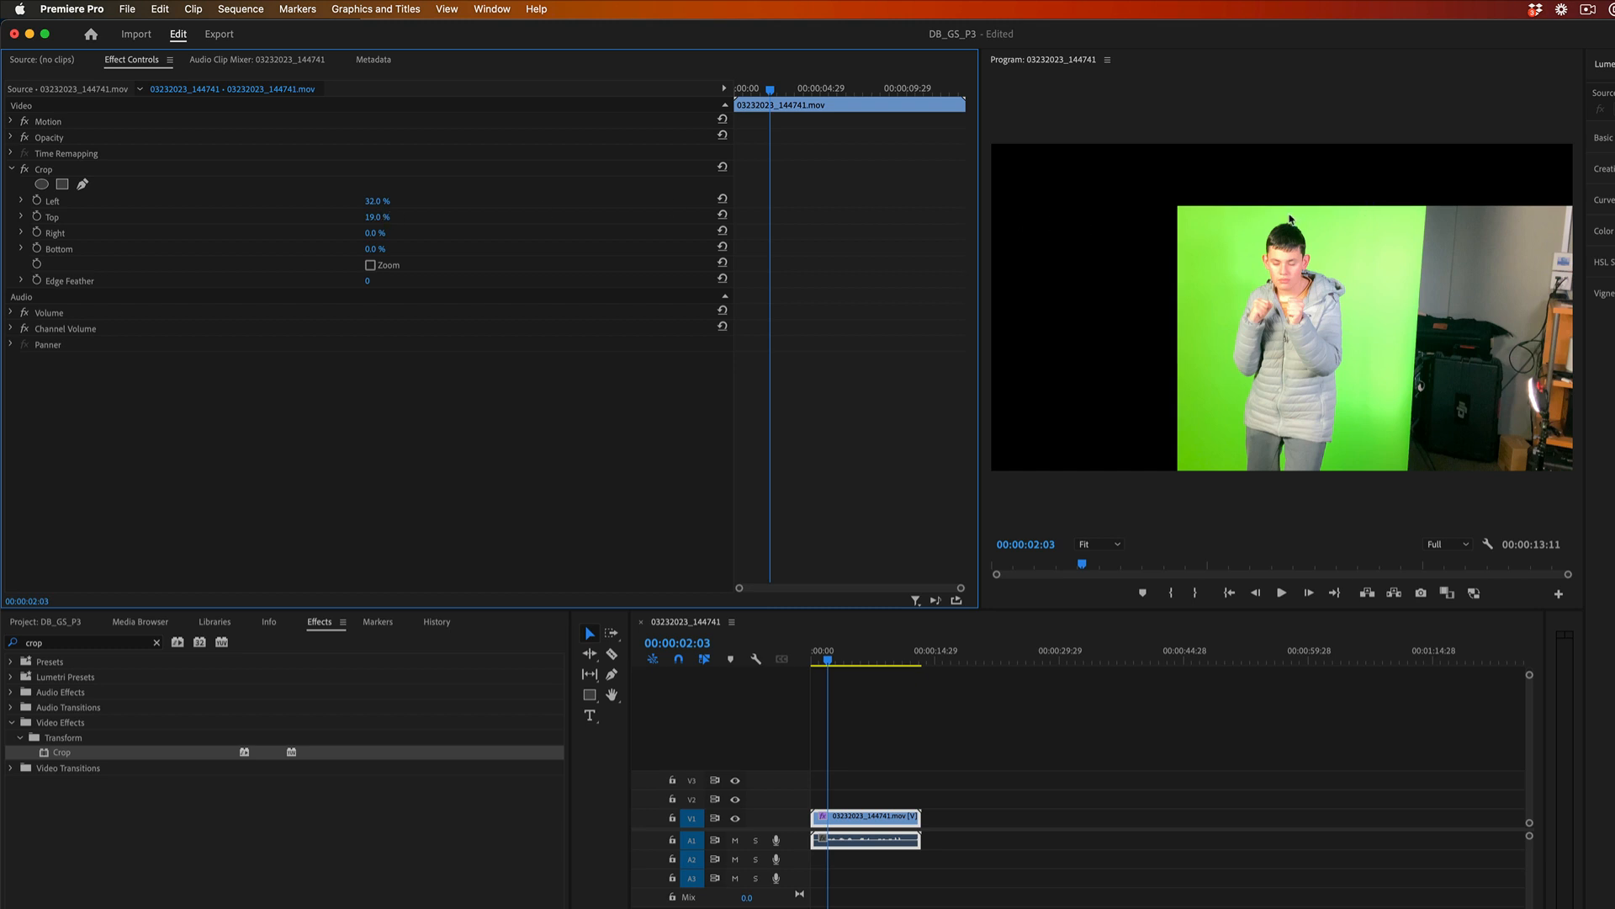
Set the Crop effect's Right to 32% with the playhead at 00:00:03:25, and move the video clip up to track V2.
{"action": "left_click", "coordinate": [841, 661]}
{"action": "left_click_drag", "start_coordinate": [844, 664], "coordinate": [847, 666]}
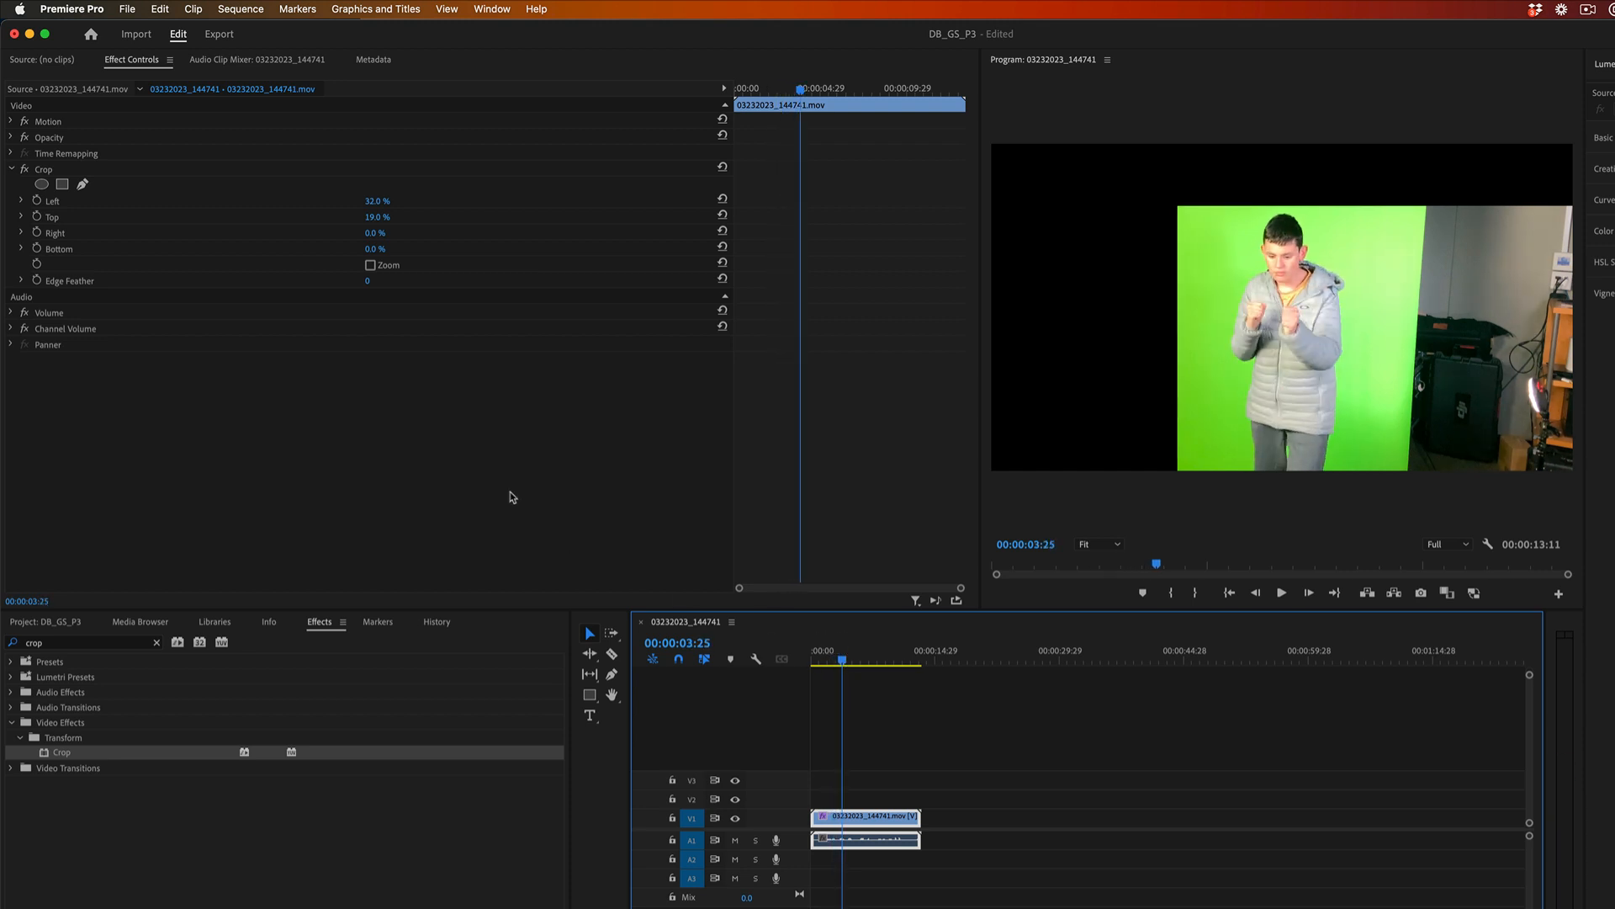
{"action": "left_click", "coordinate": [374, 237]}
{"action": "left_click", "coordinate": [384, 238]}
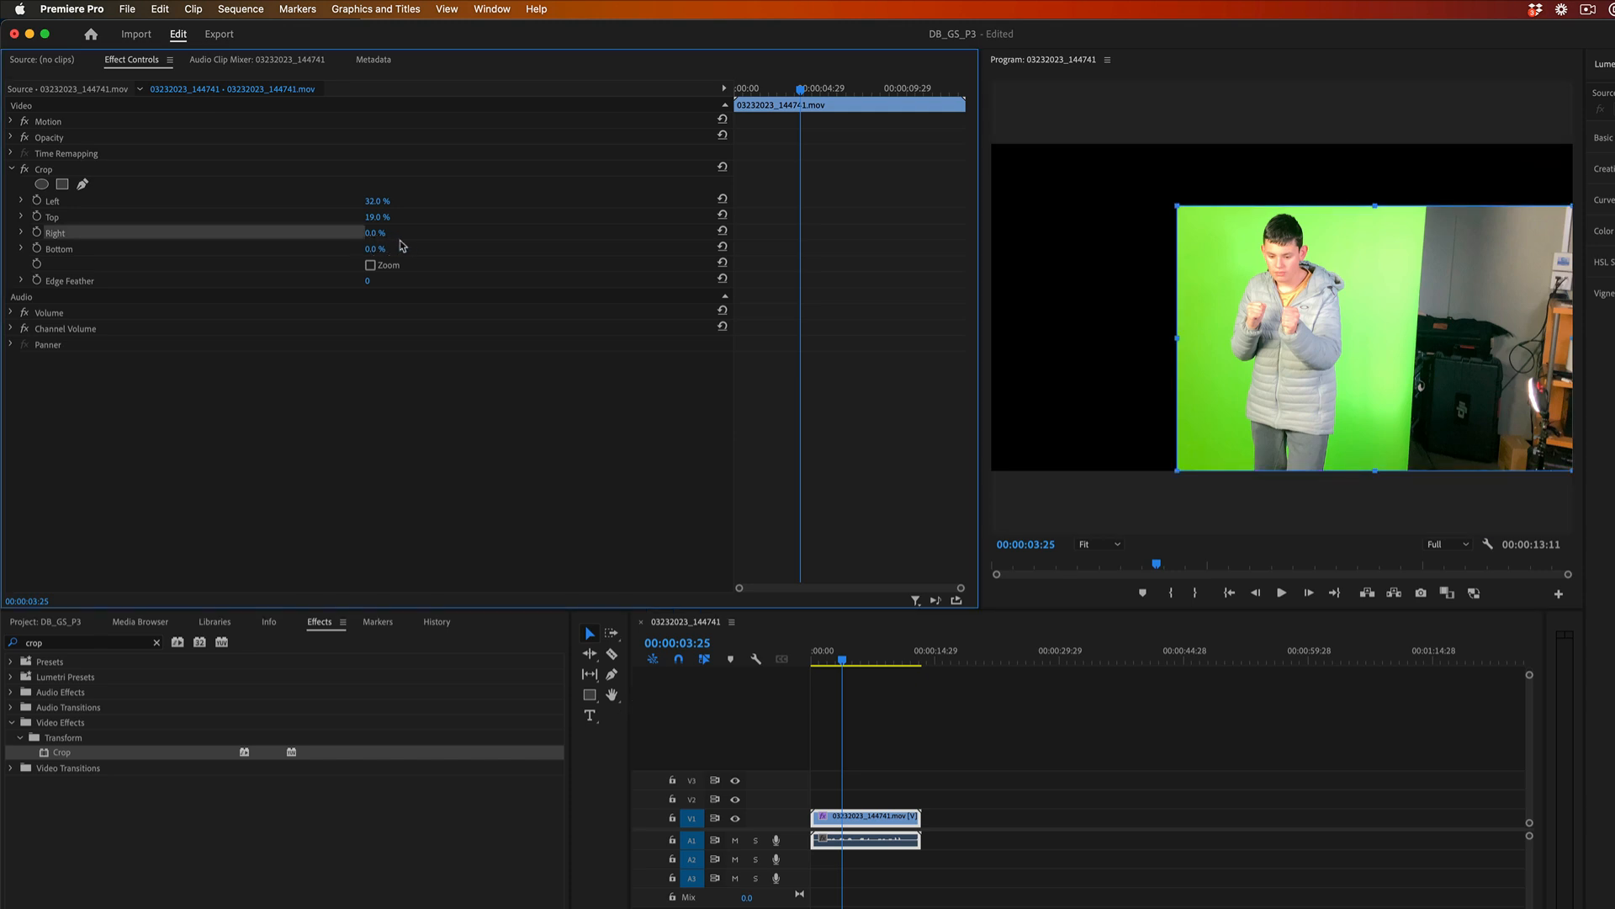
{"action": "type", "text": "15"}
{"action": "key", "text": "Return"}
{"action": "left_click_drag", "start_coordinate": [384, 236], "coordinate": [398, 236]}
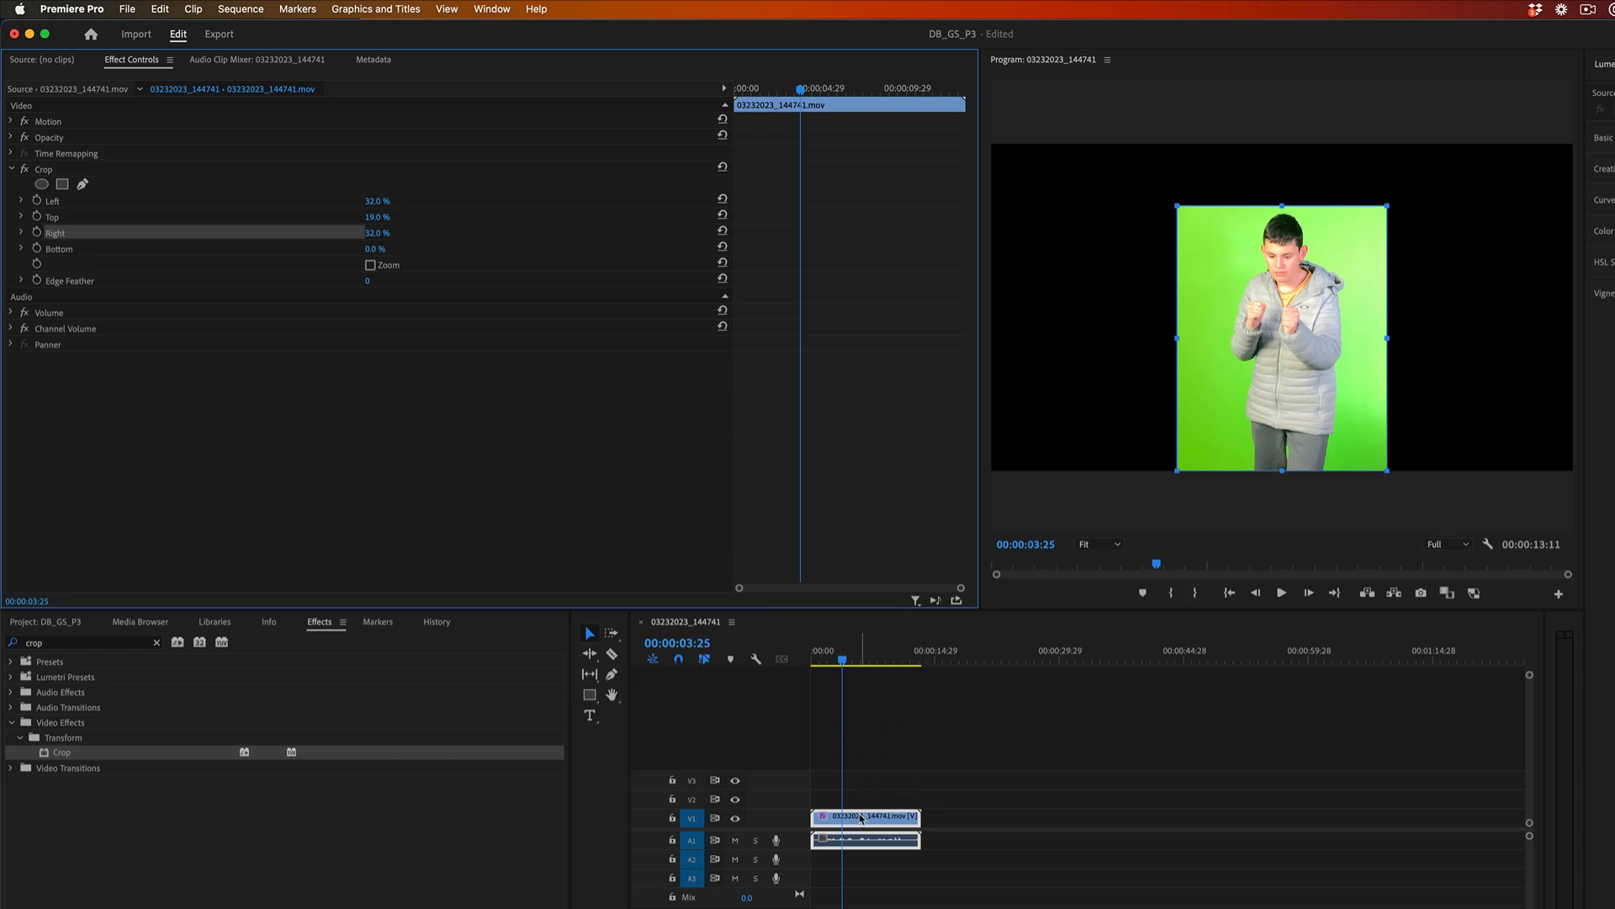
{"action": "left_click", "coordinate": [860, 819]}
{"action": "left_click_drag", "start_coordinate": [861, 818], "coordinate": [860, 799]}
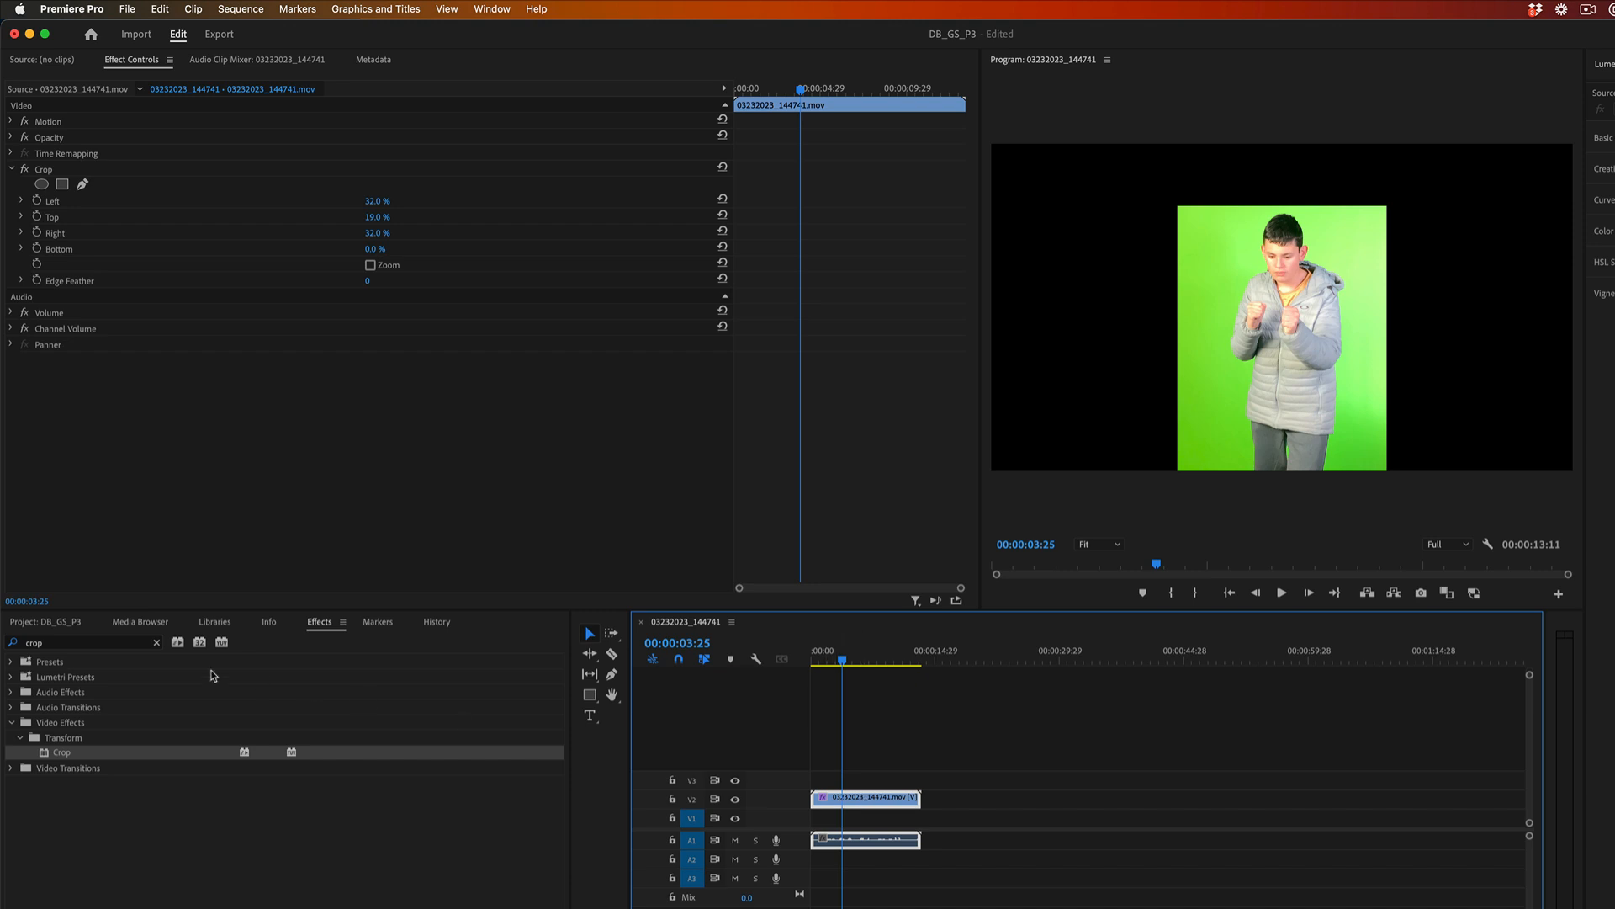
Find the Ultra Key effect, apply it to the 03232023_144741.mov clip on track V2, and collapse the Crop settings.
{"action": "left_click", "coordinate": [158, 643]}
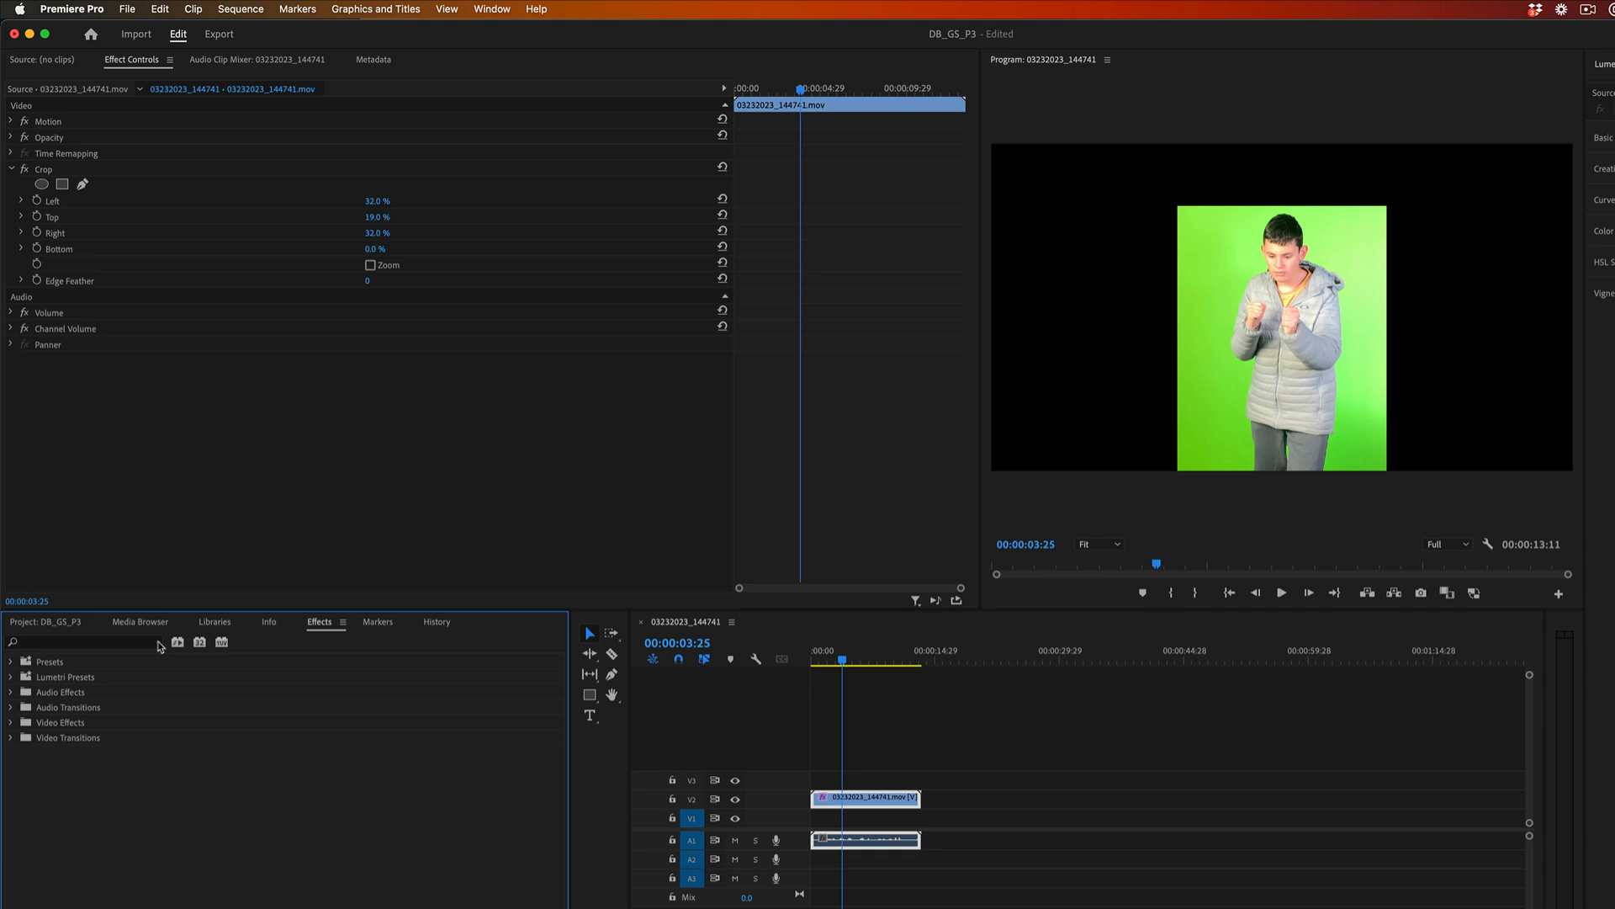
{"action": "left_click", "coordinate": [113, 643]}
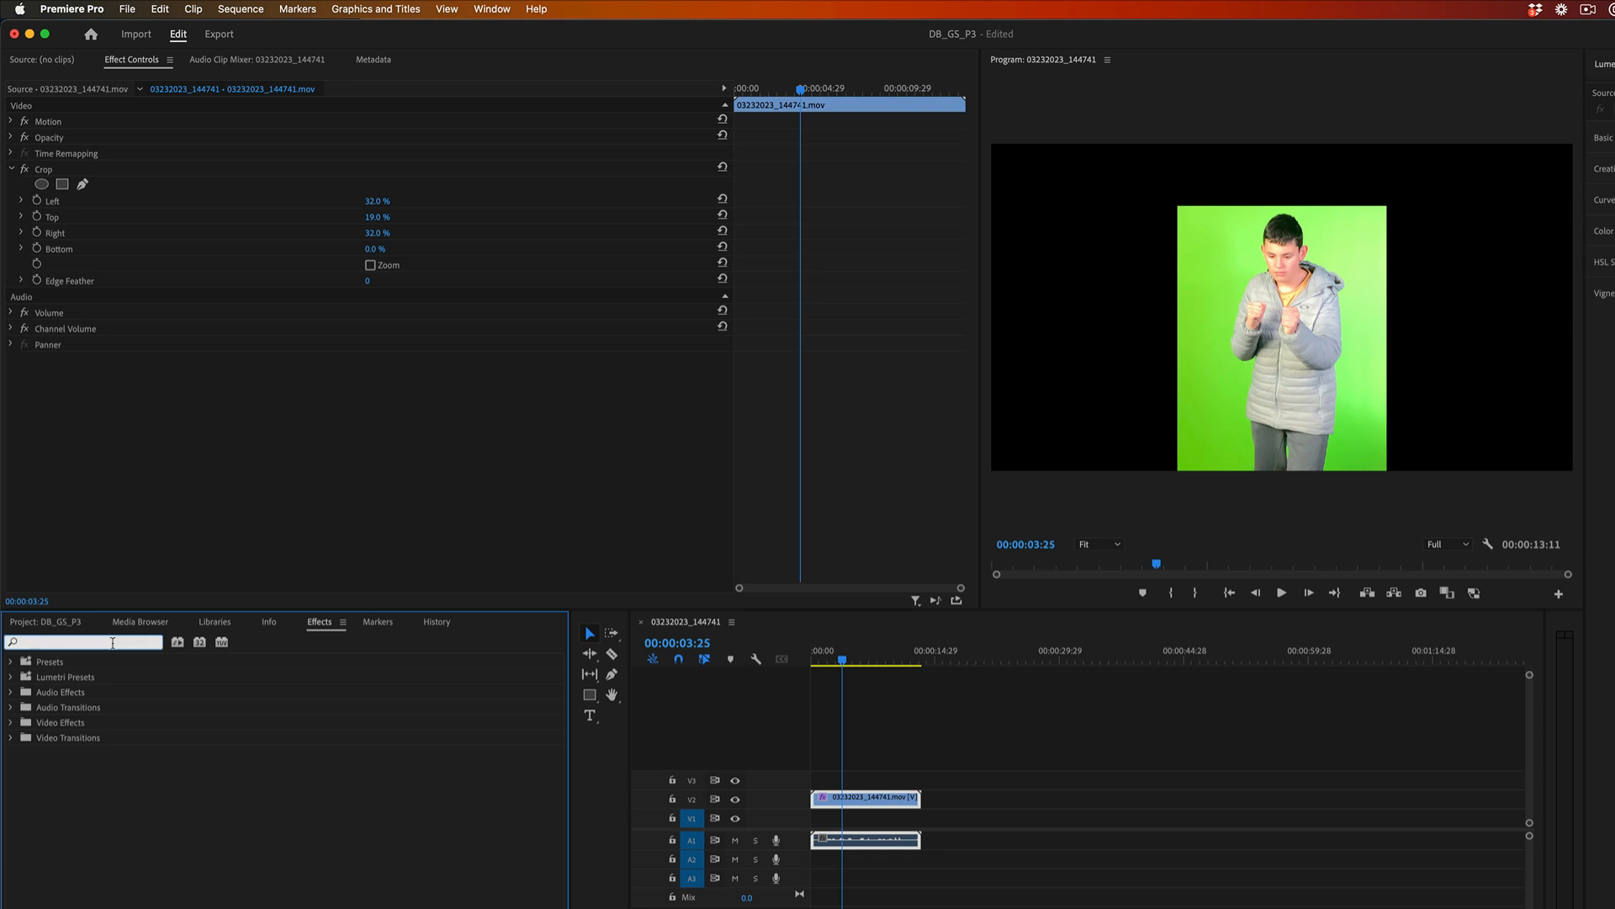
{"action": "type", "text": "ultra"}
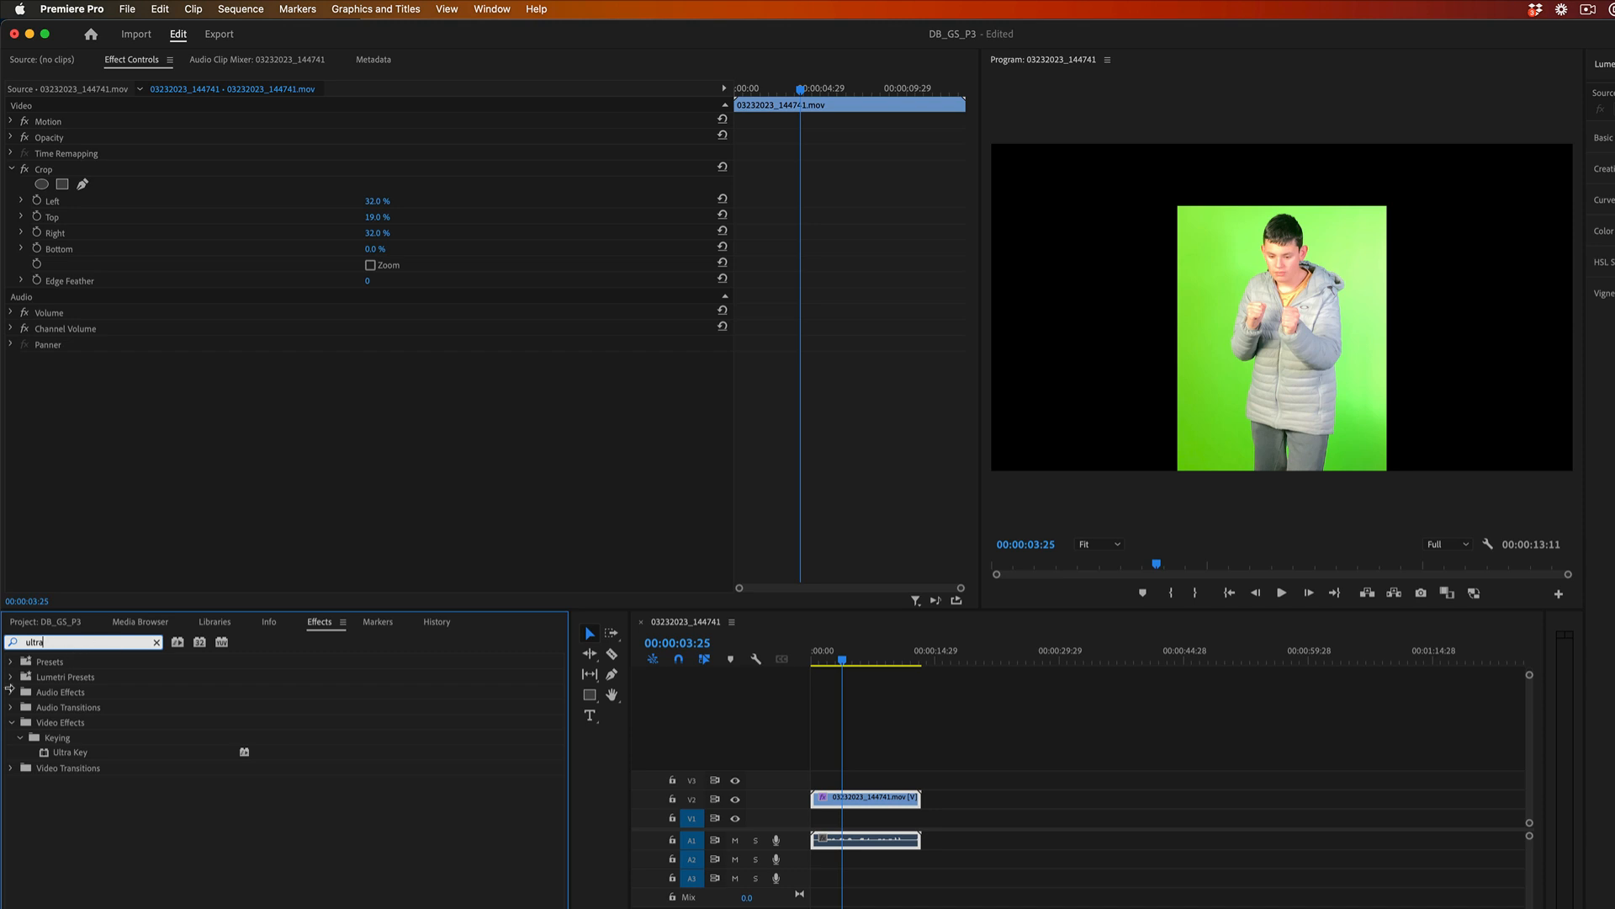
{"action": "left_click", "coordinate": [61, 751]}
{"action": "left_click_drag", "start_coordinate": [66, 747], "coordinate": [854, 801]}
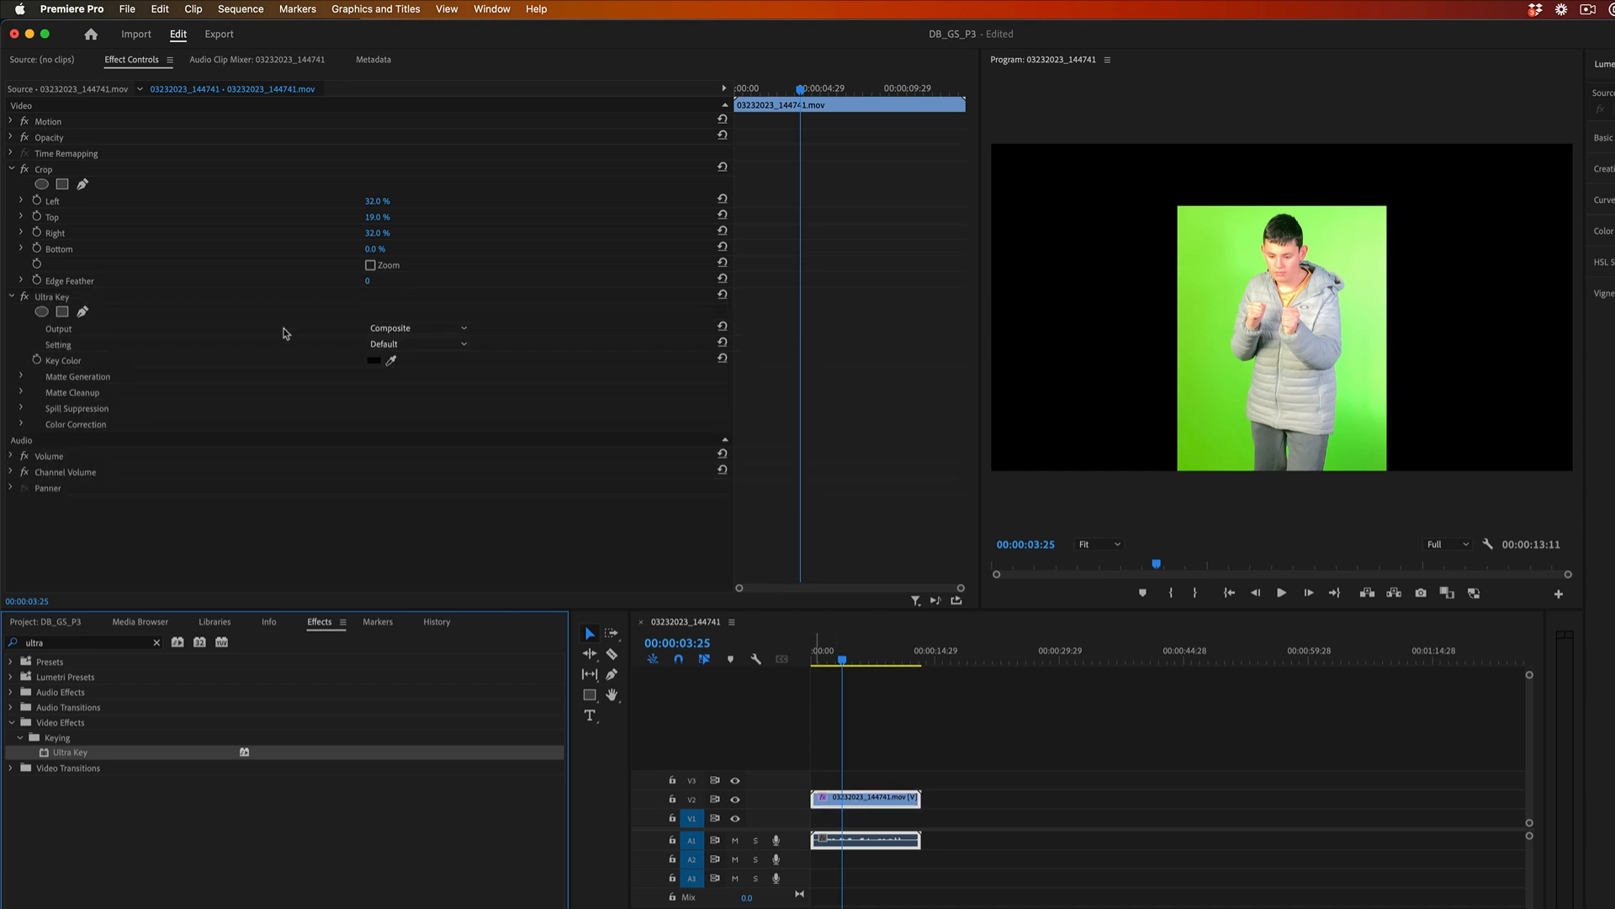
{"action": "left_click", "coordinate": [12, 171]}
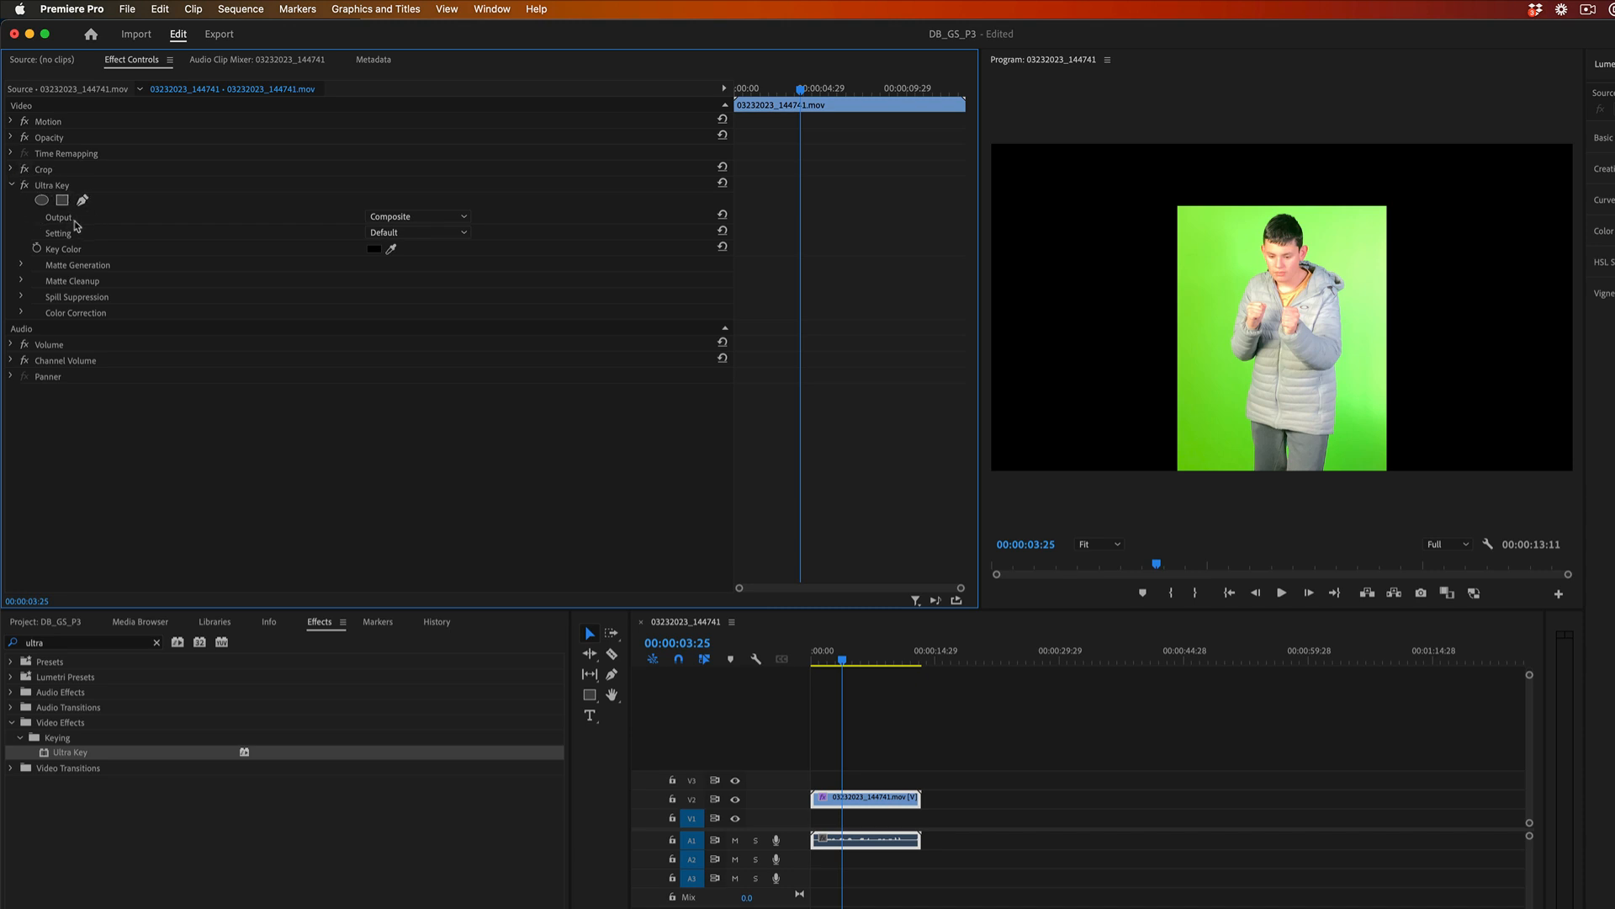
Try two samples of the green beside the subject's upper body as the Ultra Key colour, resetting the effect after each.
{"action": "left_click", "coordinate": [44, 186]}
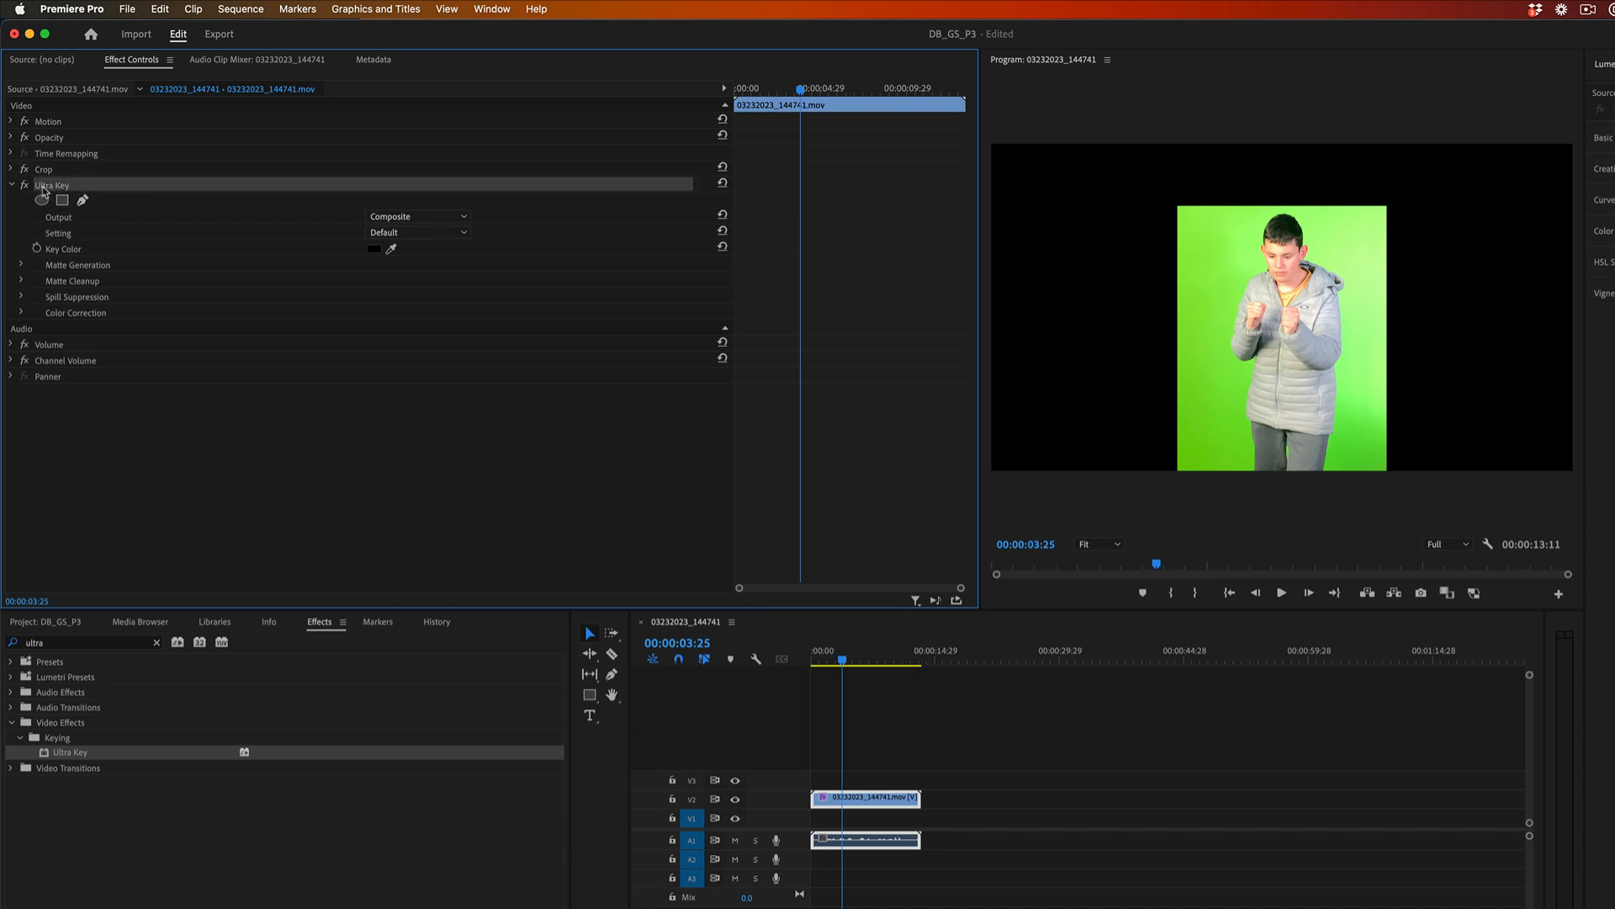
{"action": "left_click", "coordinate": [391, 248]}
{"action": "left_click", "coordinate": [1219, 263]}
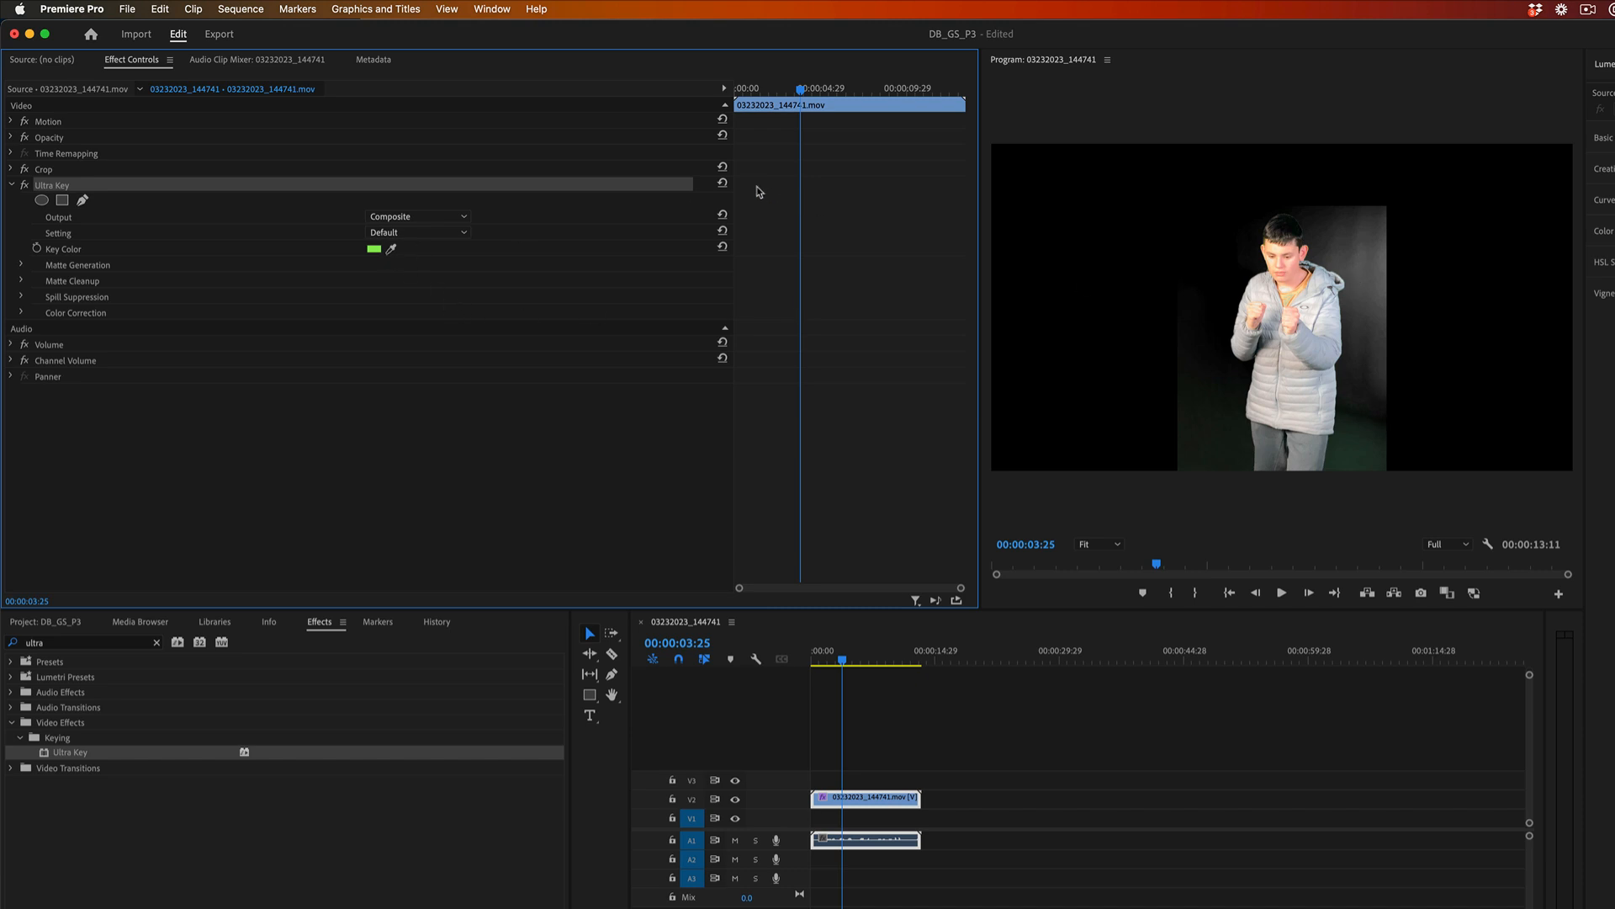
{"action": "left_click", "coordinate": [724, 184]}
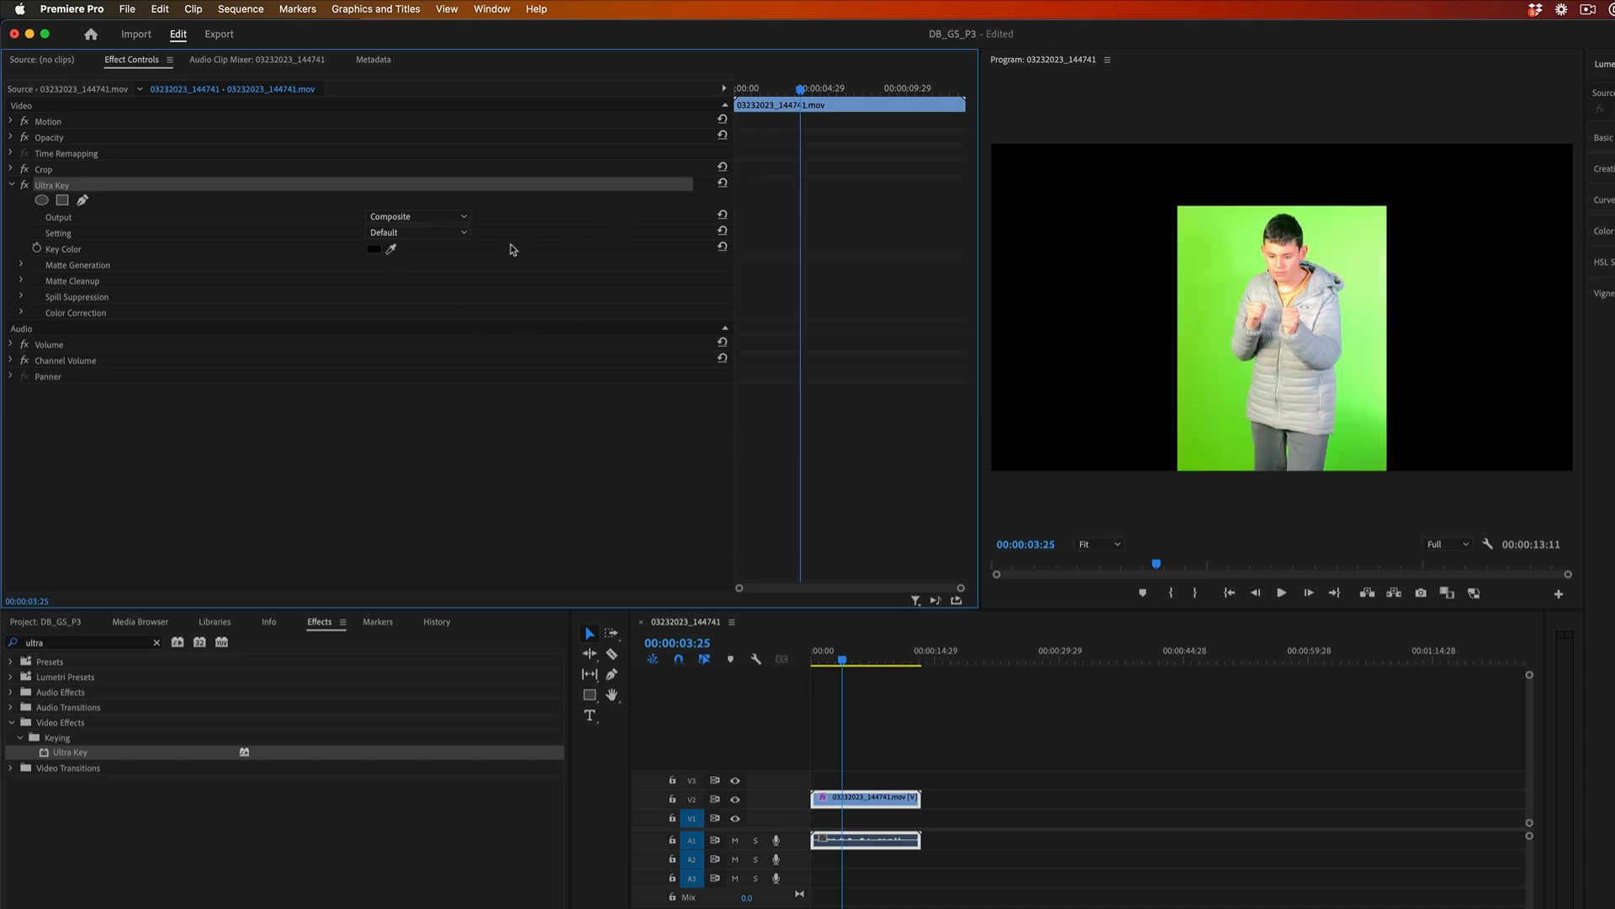
{"action": "left_click", "coordinate": [391, 250]}
{"action": "left_click", "coordinate": [1204, 232]}
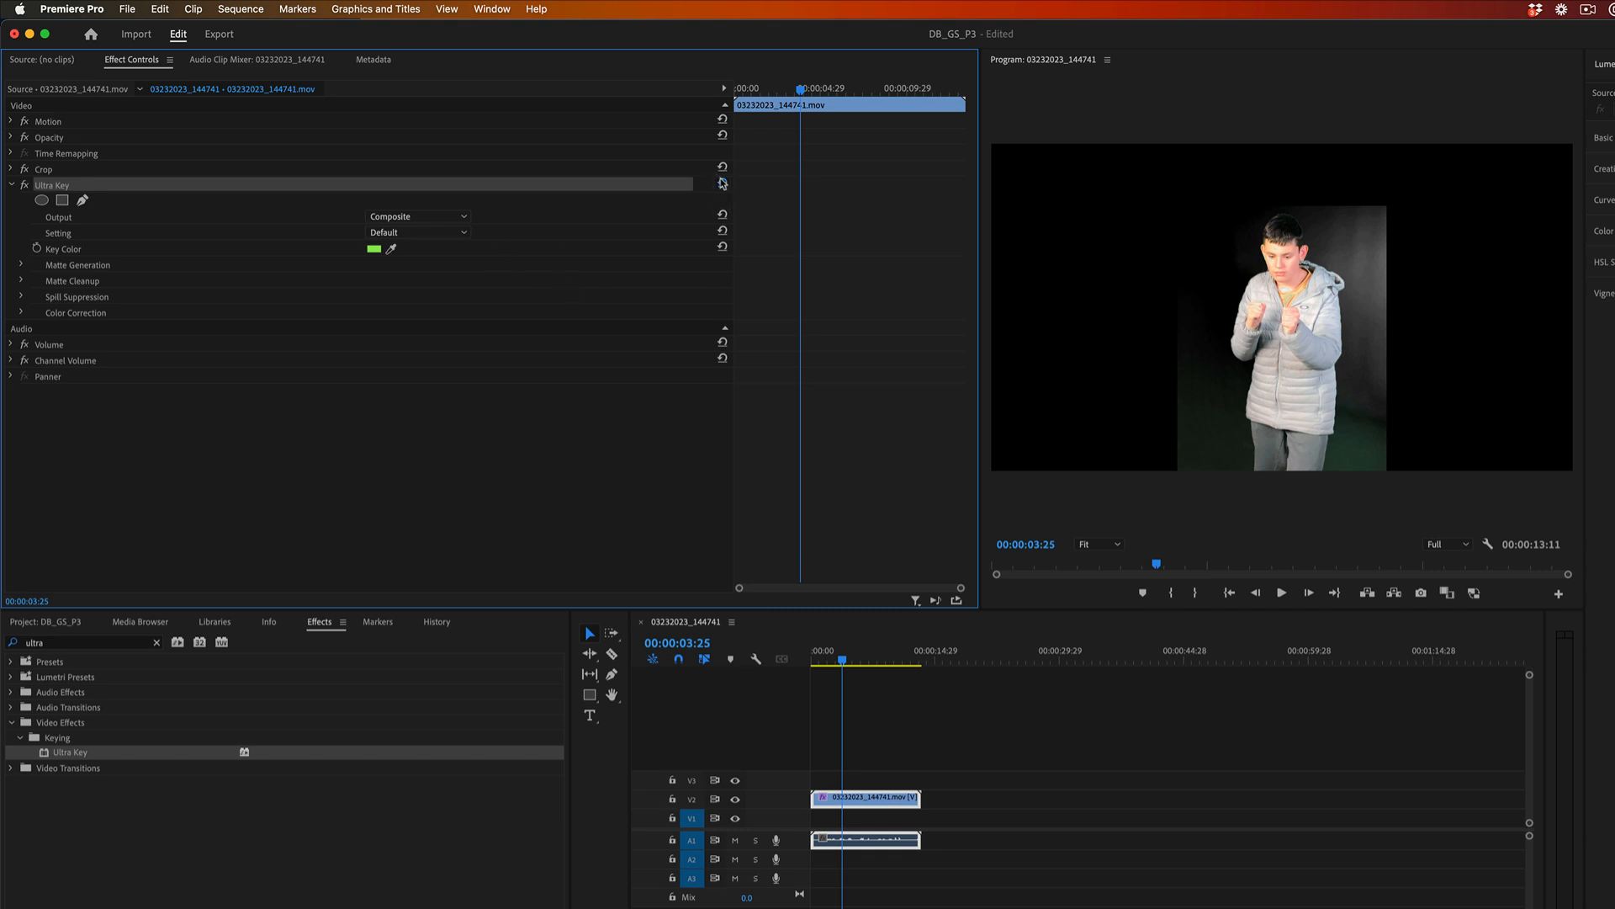
{"action": "left_click", "coordinate": [722, 182]}
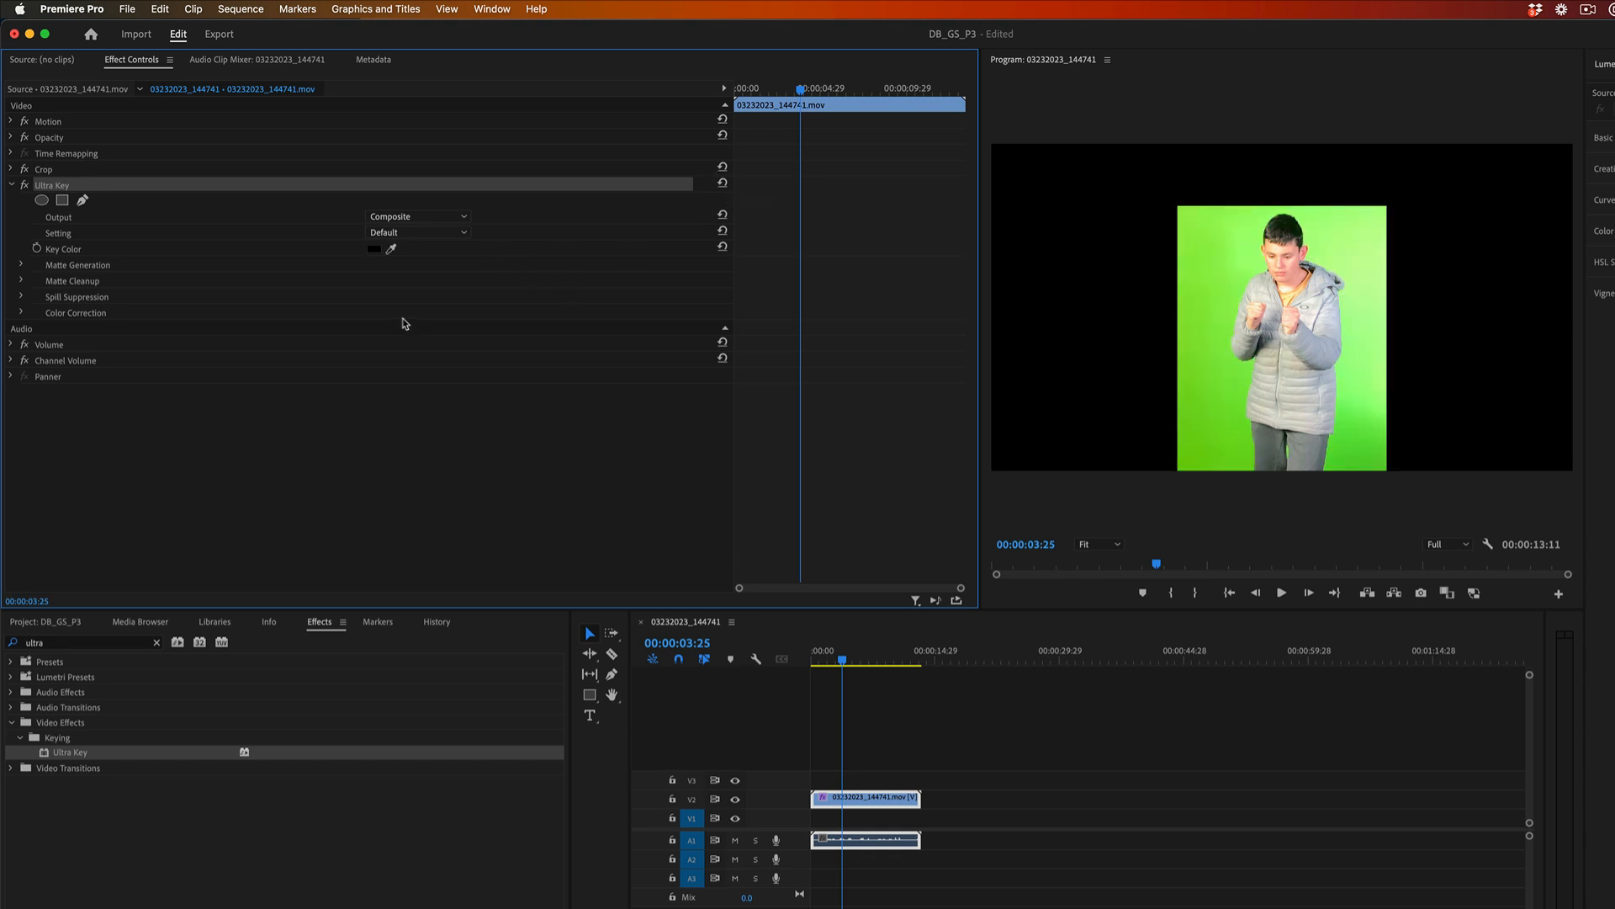
Sample the Ultra Key colour from the green beside the subject's legs, expand Matte Generation and set Output to Alpha Channel.
{"action": "left_click", "coordinate": [391, 249]}
{"action": "left_click", "coordinate": [1221, 430]}
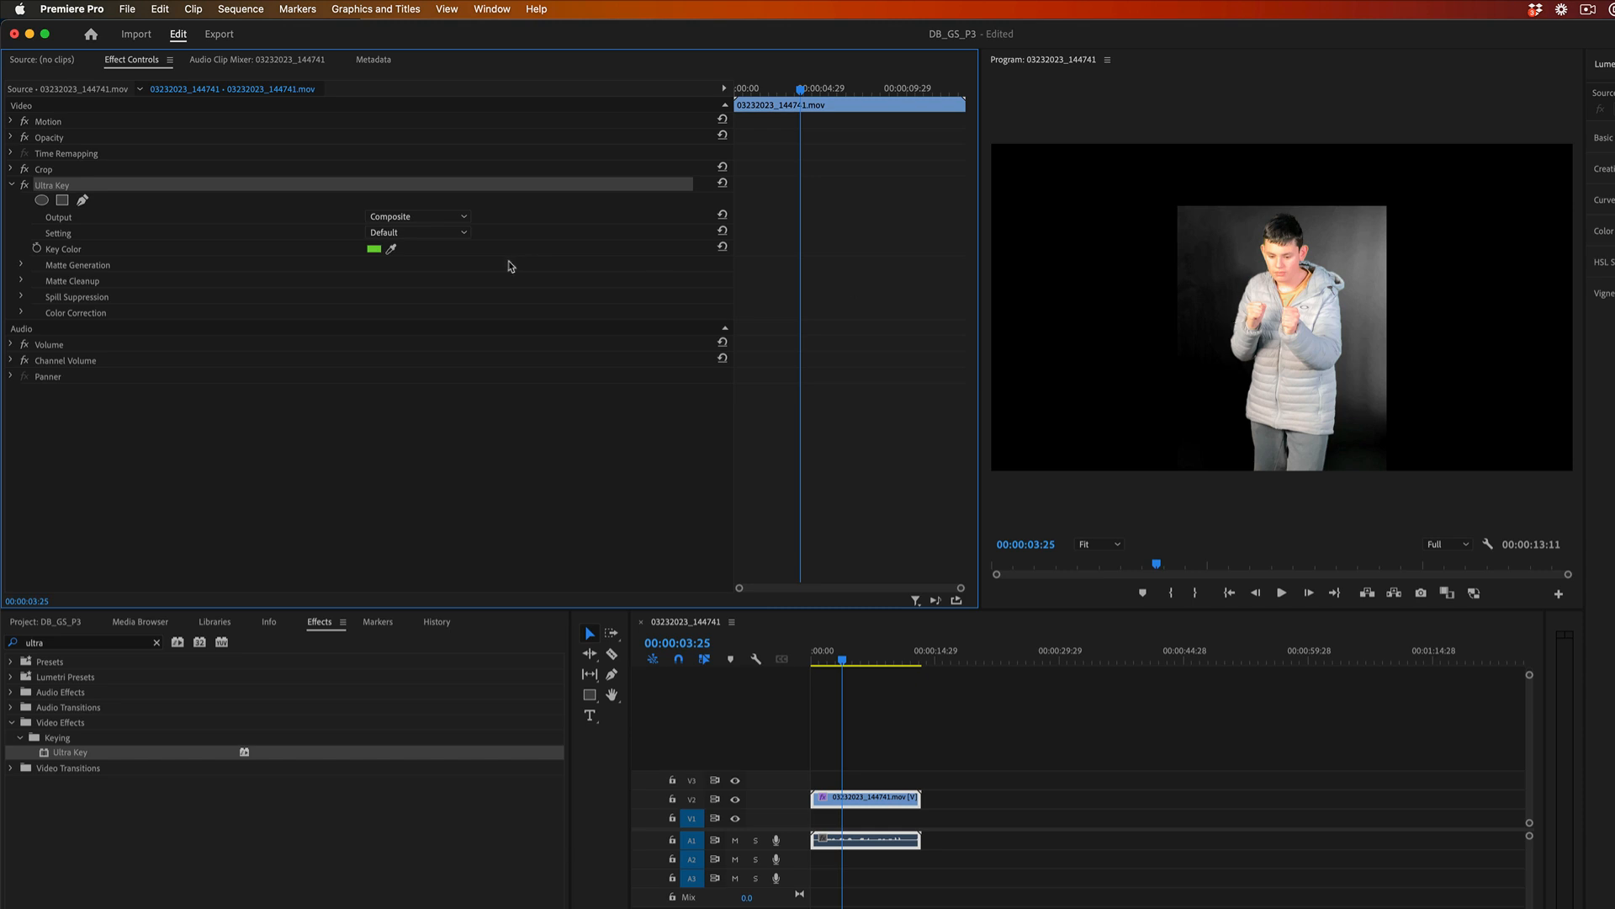
{"action": "left_click", "coordinate": [23, 266]}
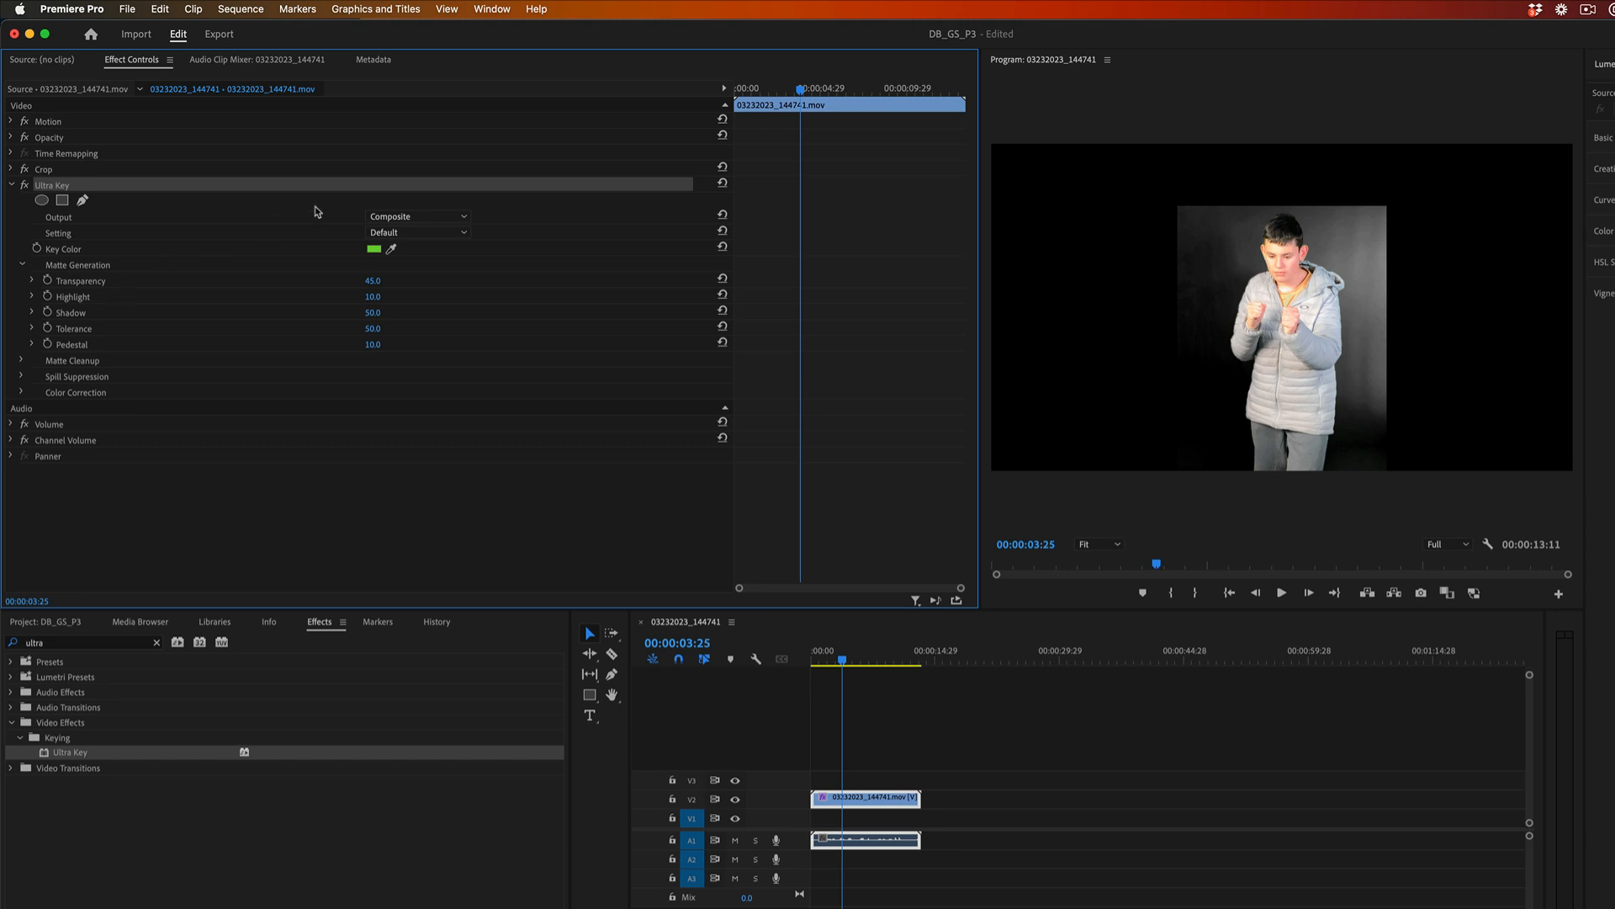
{"action": "left_click", "coordinate": [416, 220]}
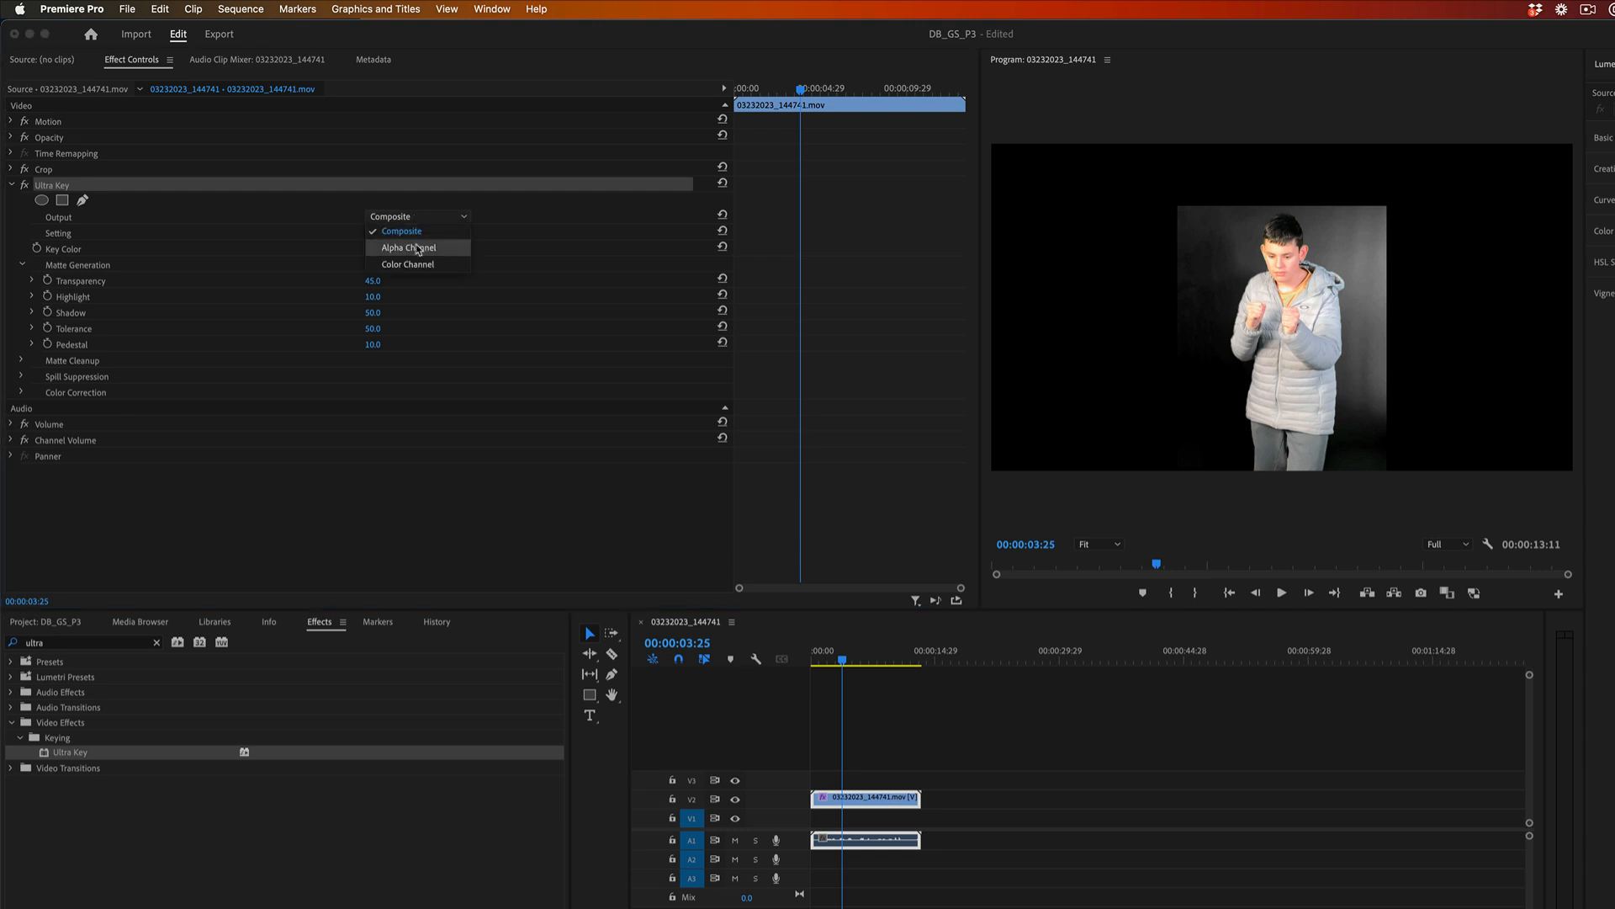
{"action": "left_click", "coordinate": [417, 249]}
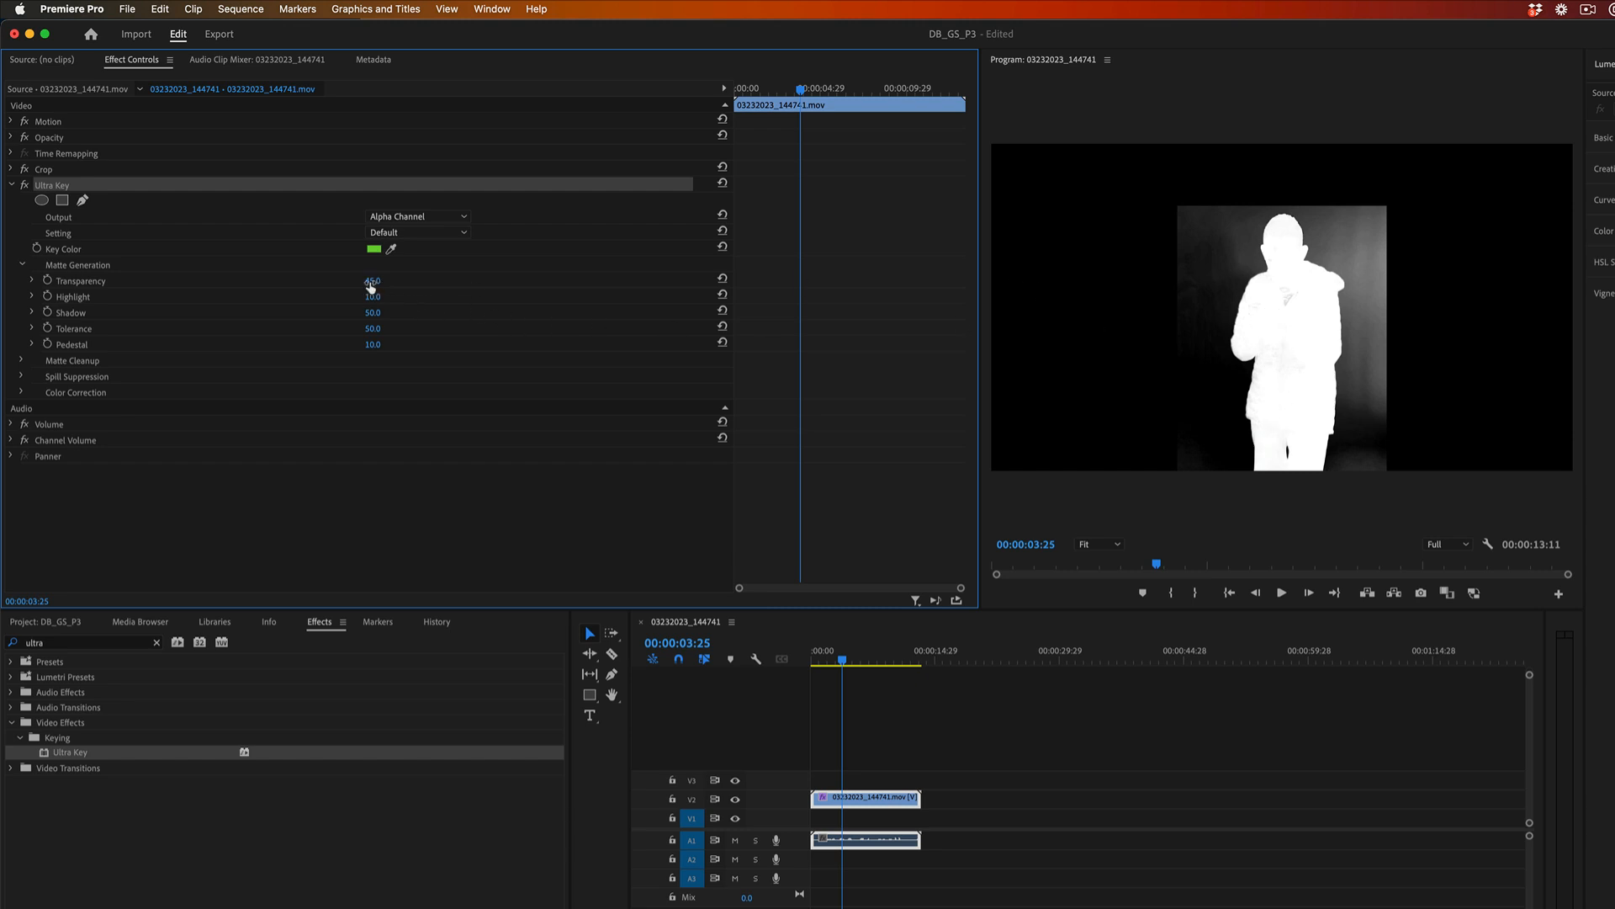
Set the Matte Generation values to Transparency 37, Highlight 0, Shadow 54 and Pedestal 100, and enlarge the Program monitor.
{"action": "mouse_move", "coordinate": [373, 280]}
{"action": "left_mouse_down"}
{"action": "mouse_move", "coordinate": [411, 280]}
{"action": "mouse_move", "coordinate": [371, 280]}
{"action": "left_mouse_up"}
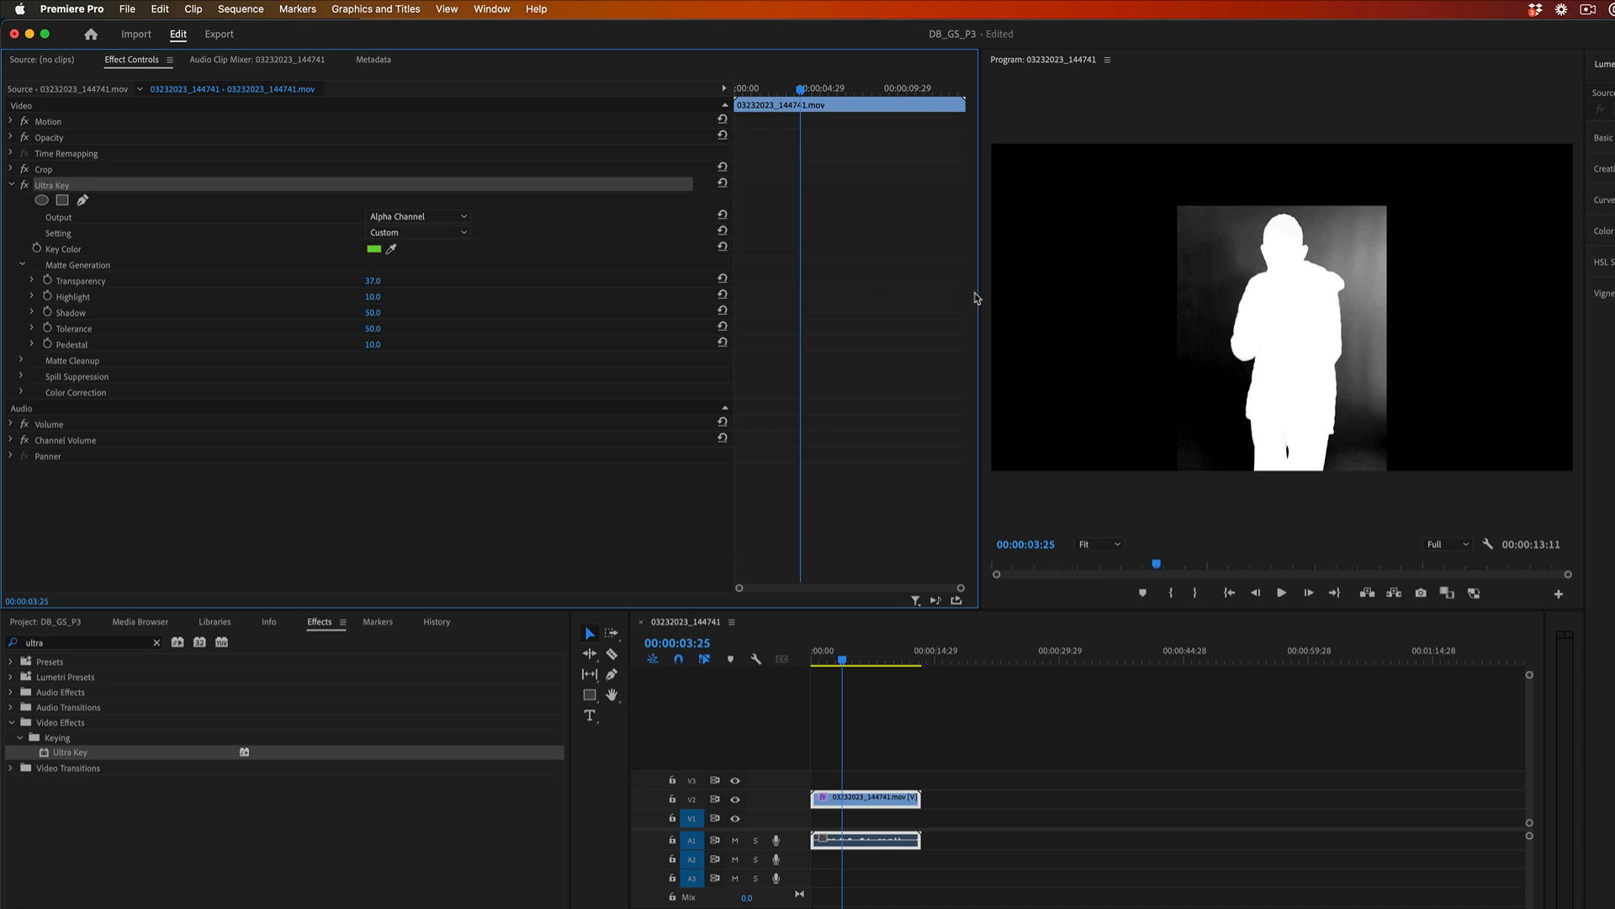
{"action": "left_click_drag", "start_coordinate": [983, 299], "coordinate": [798, 291]}
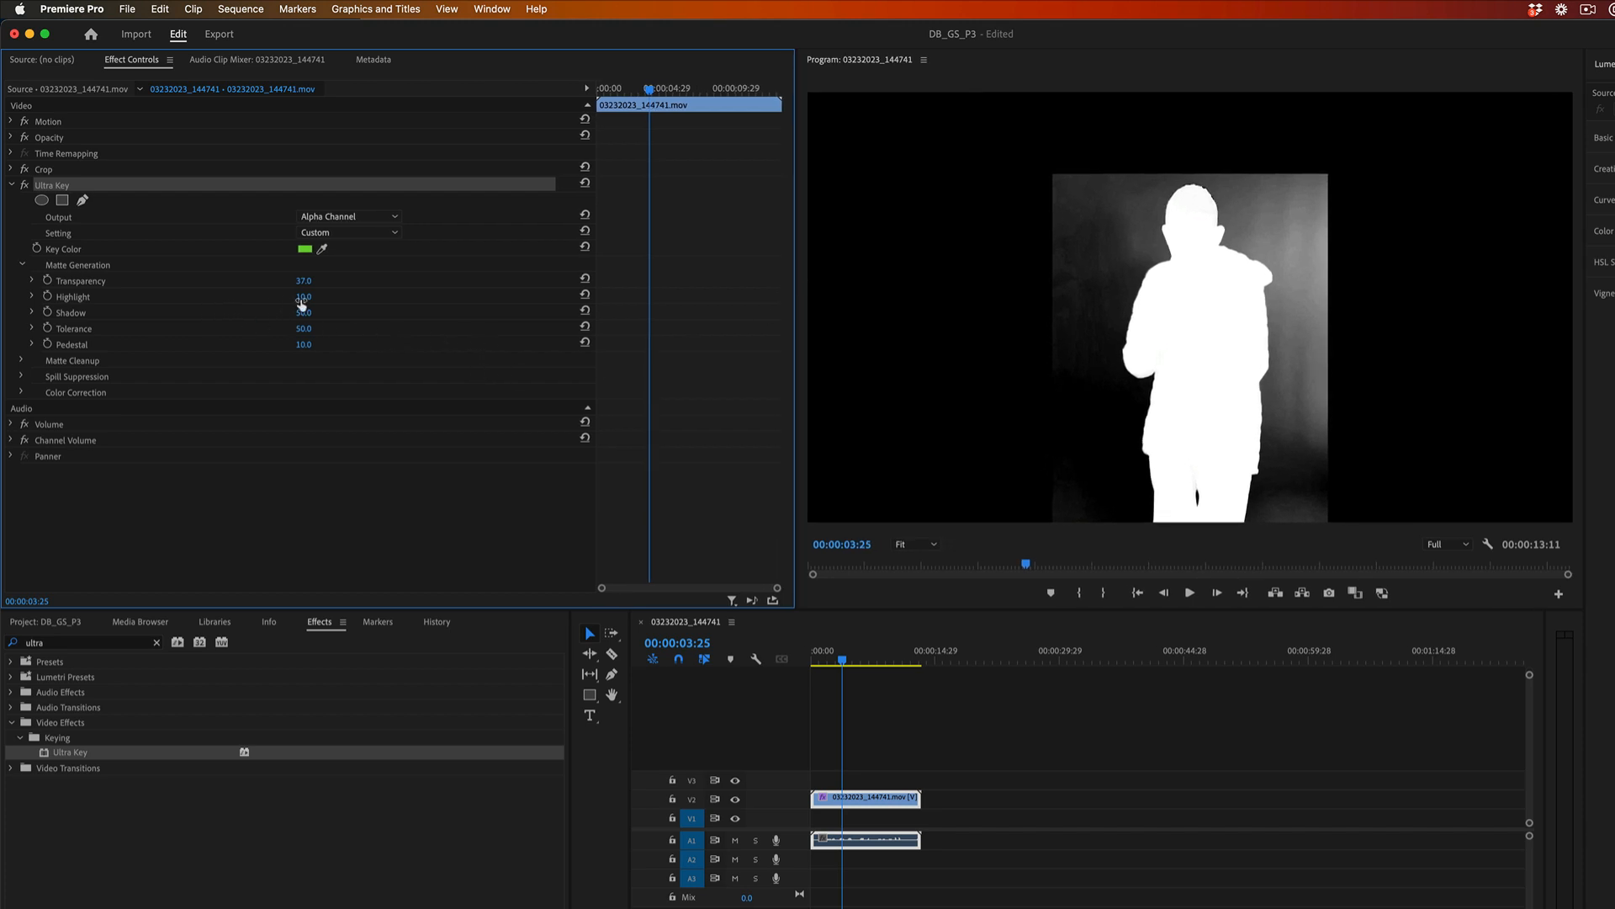
{"action": "left_click_drag", "start_coordinate": [304, 296], "coordinate": [281, 297]}
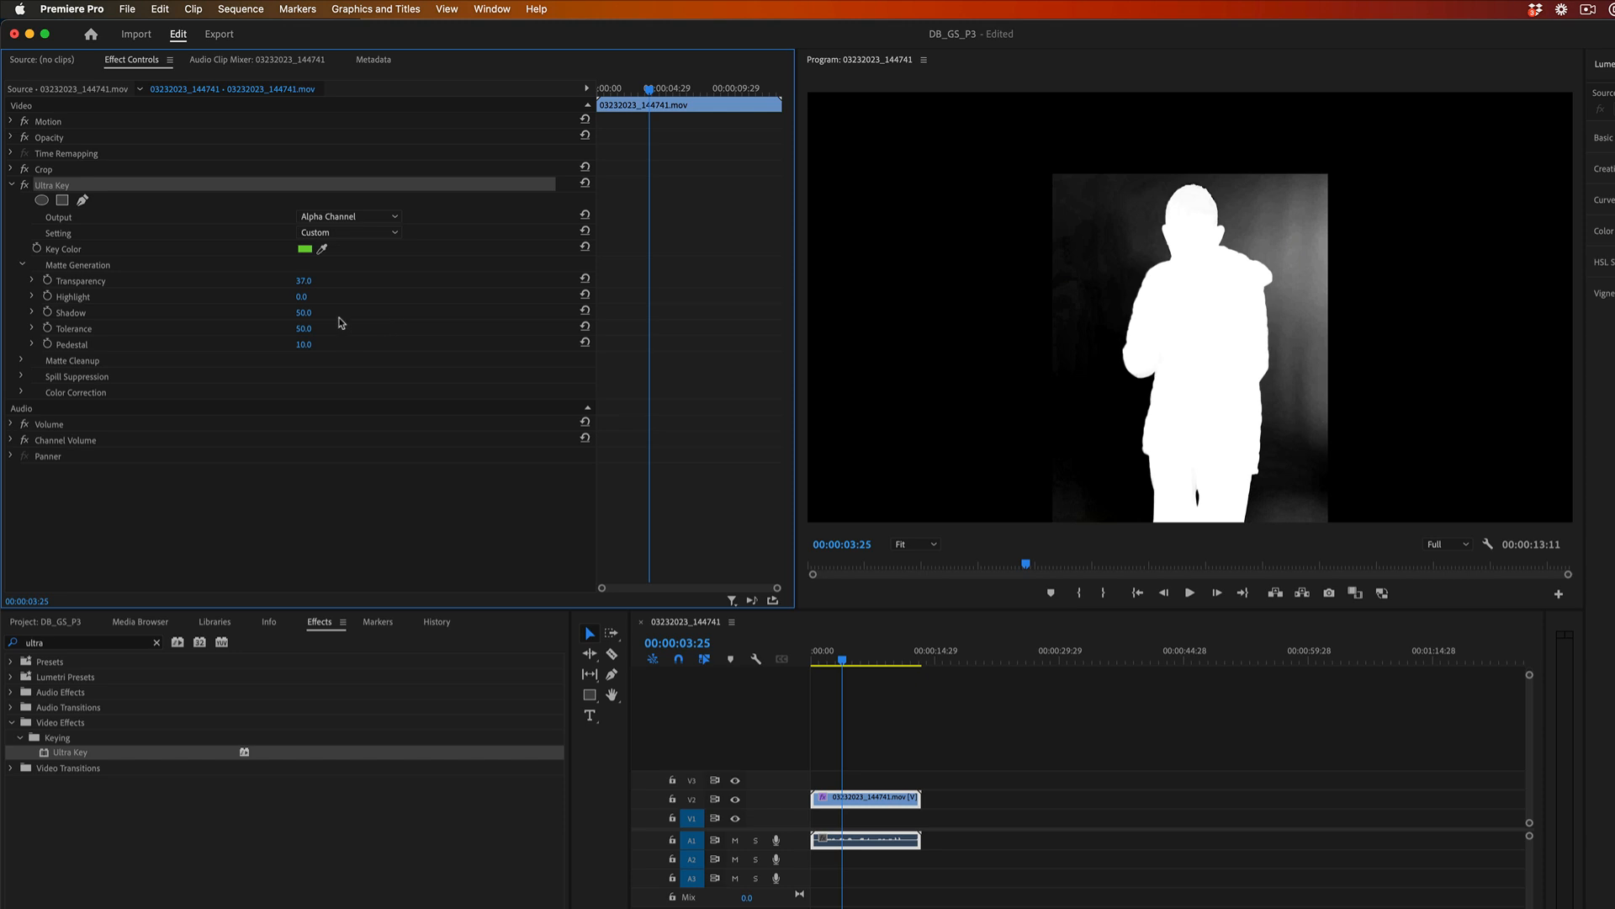
{"action": "left_click_drag", "start_coordinate": [303, 312], "coordinate": [320, 312]}
{"action": "left_click_drag", "start_coordinate": [304, 312], "coordinate": [315, 312]}
{"action": "left_click_drag", "start_coordinate": [304, 344], "coordinate": [379, 345]}
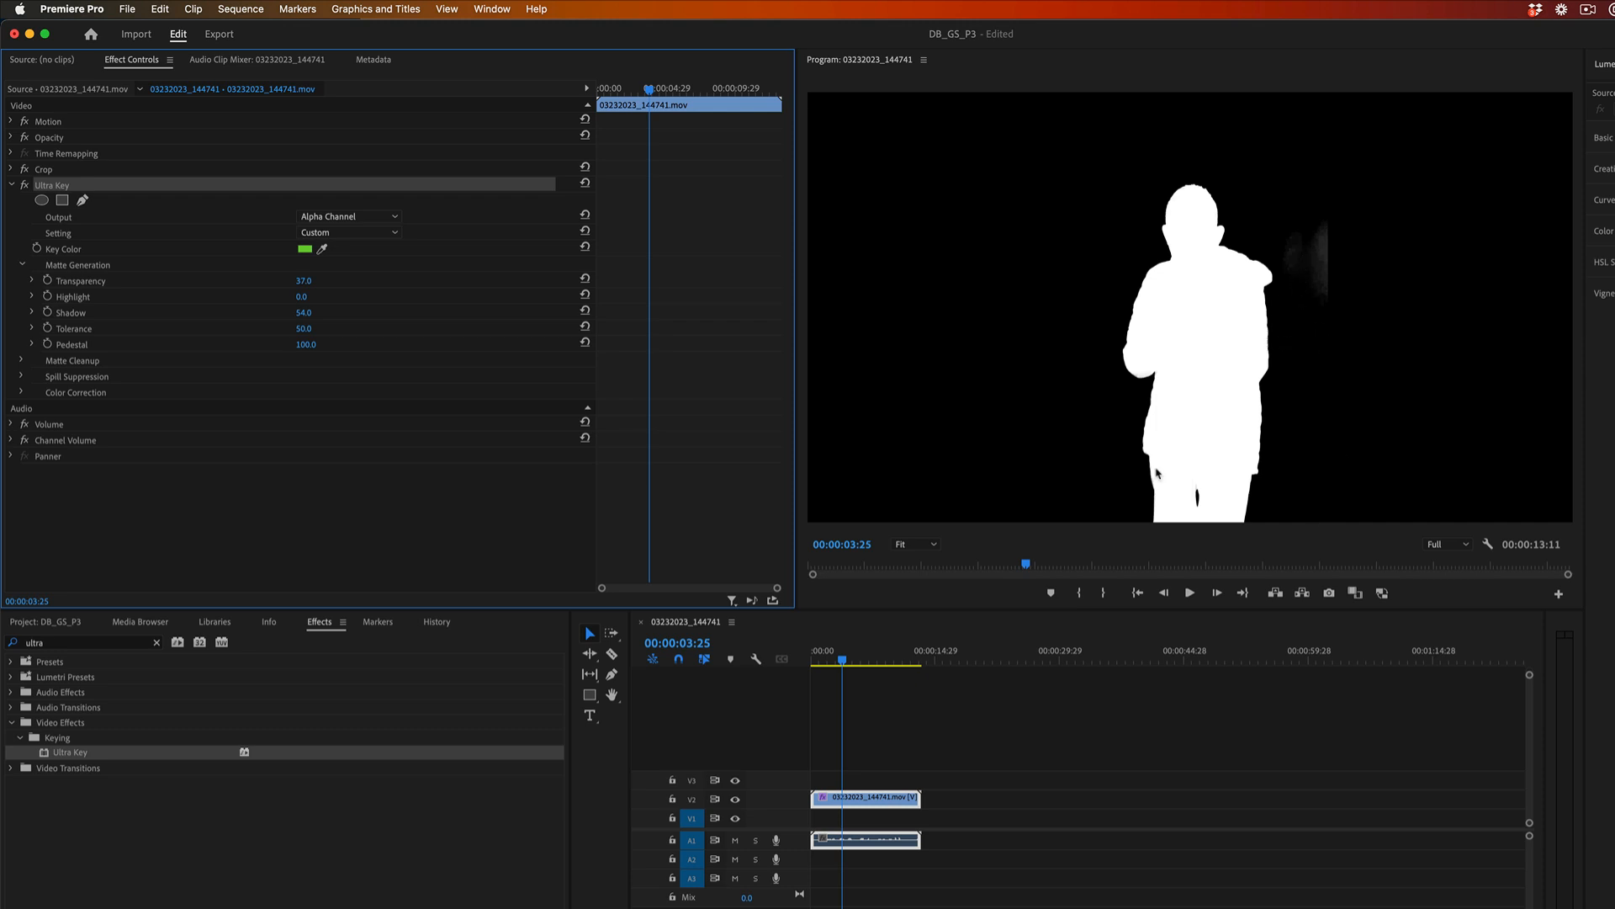
Play a short part of the sequence to check the matte, and set the Ultra Key Output back to Composite.
{"action": "left_click", "coordinate": [843, 661]}
{"action": "key", "text": "space"}
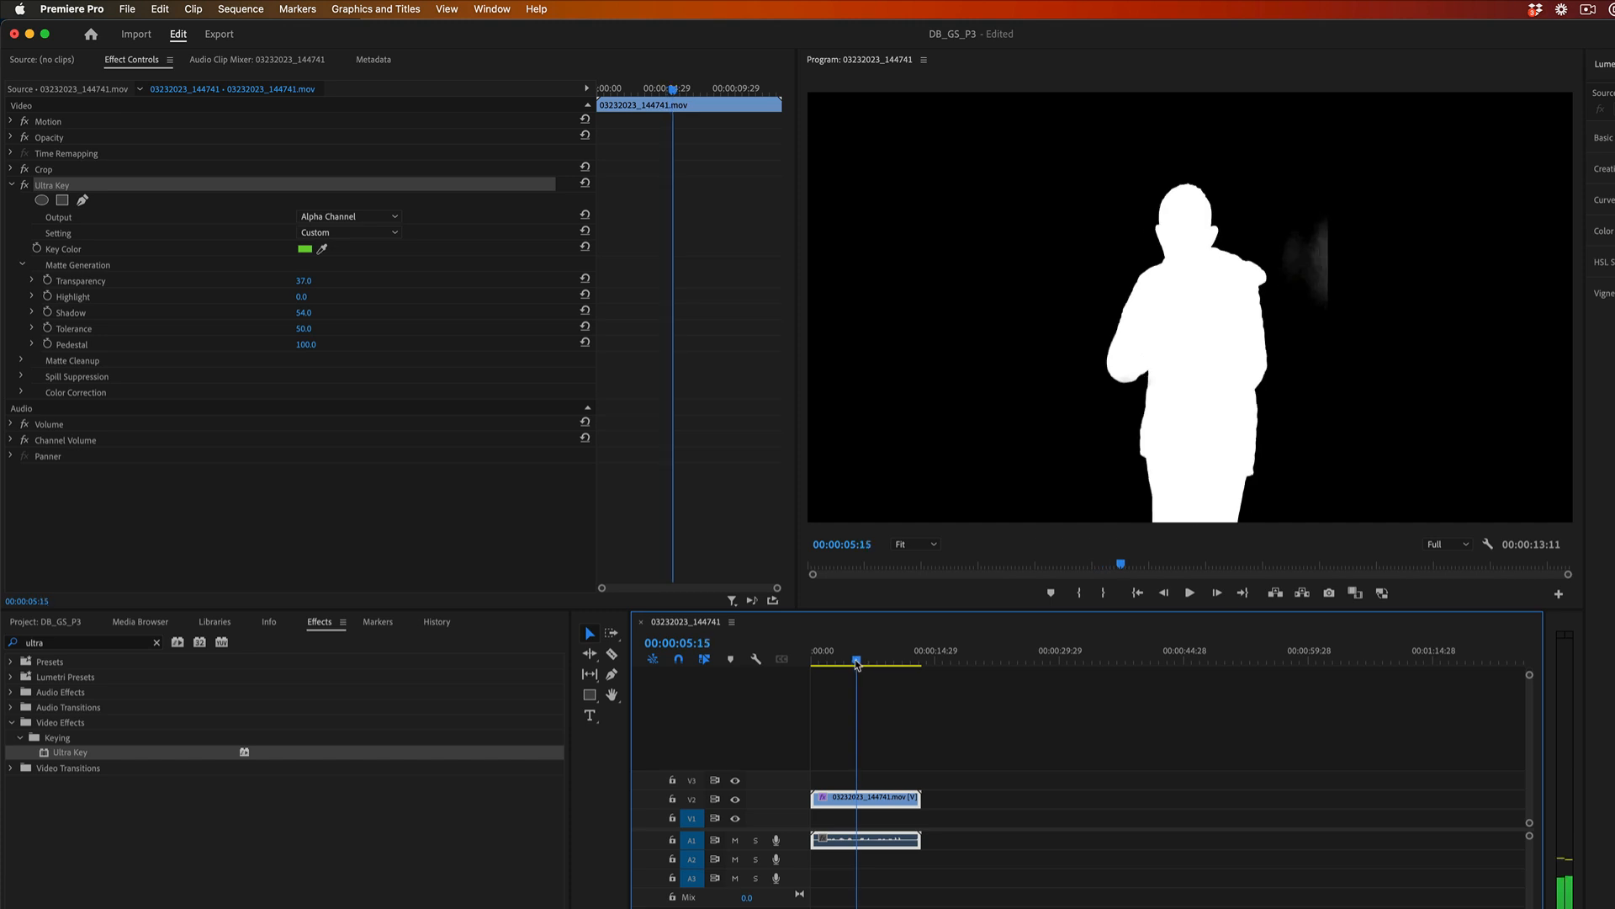
{"action": "key", "text": "space"}
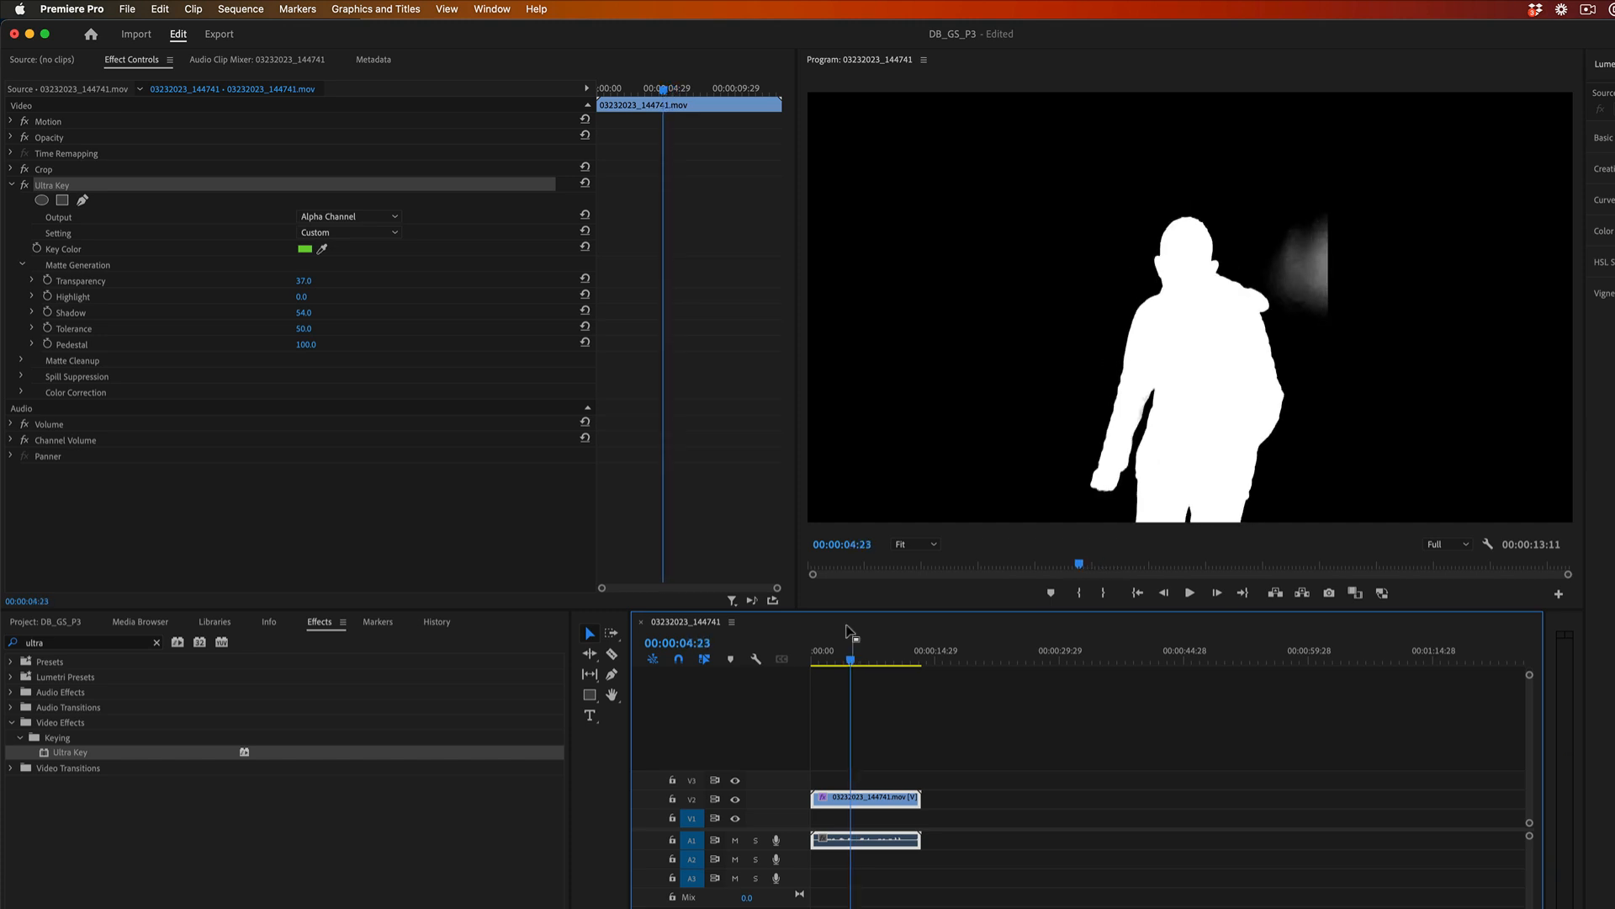
{"action": "left_click", "coordinate": [374, 216]}
{"action": "left_click", "coordinate": [354, 232]}
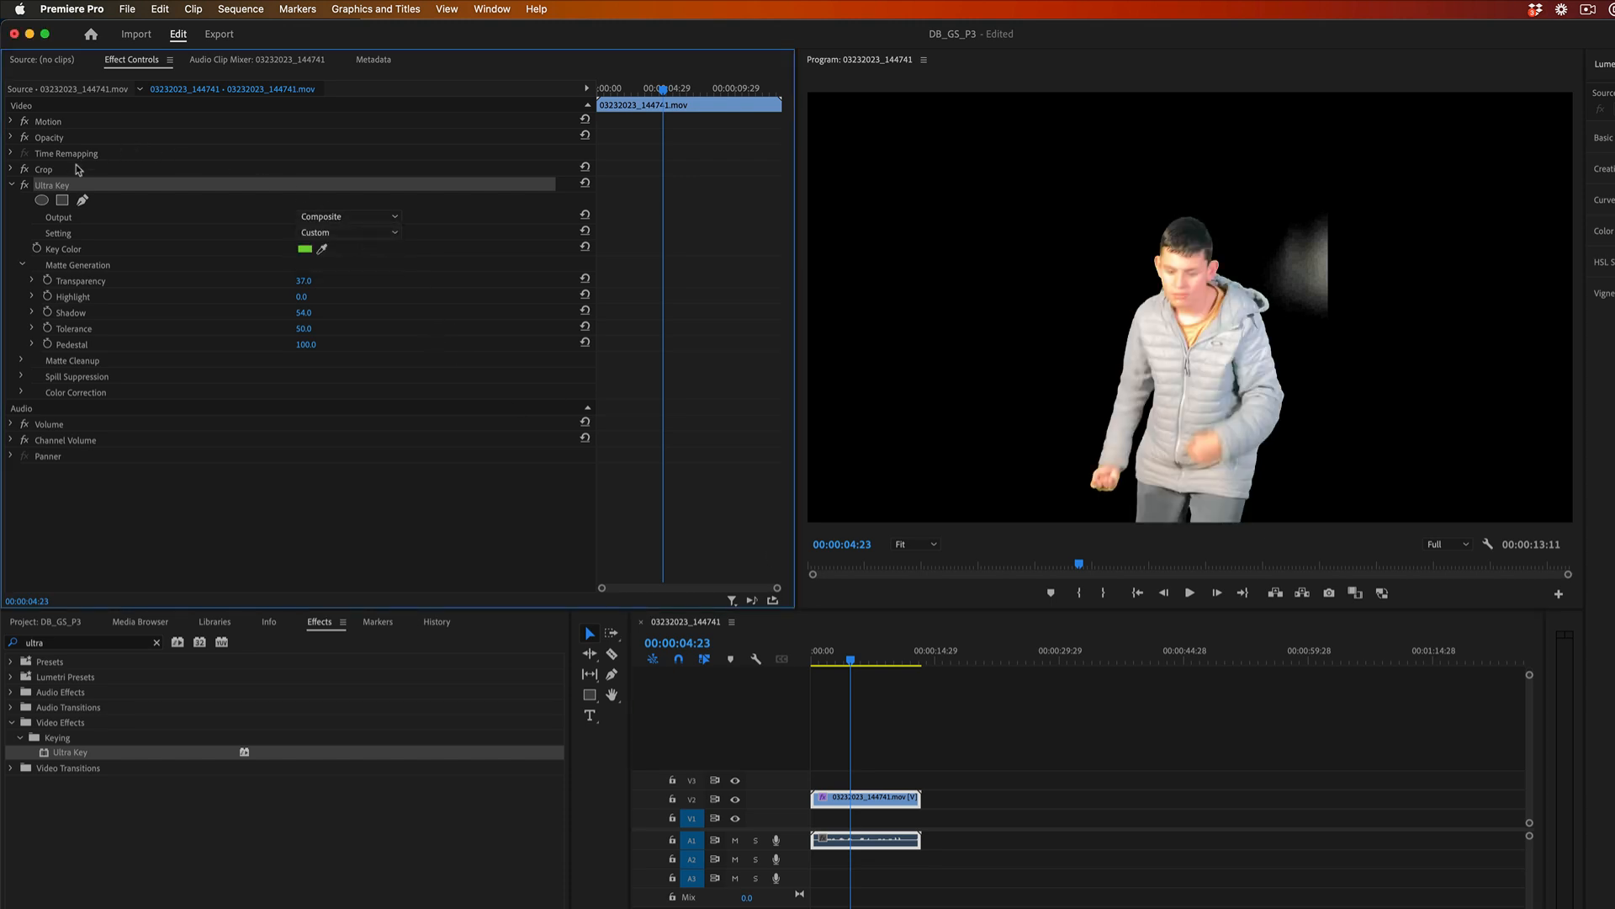
Set the Crop effect's Right to 36% and scrub between about 00:00:03:08 and 00:00:05:06 to check the cropped edge.
{"action": "left_click", "coordinate": [11, 170]}
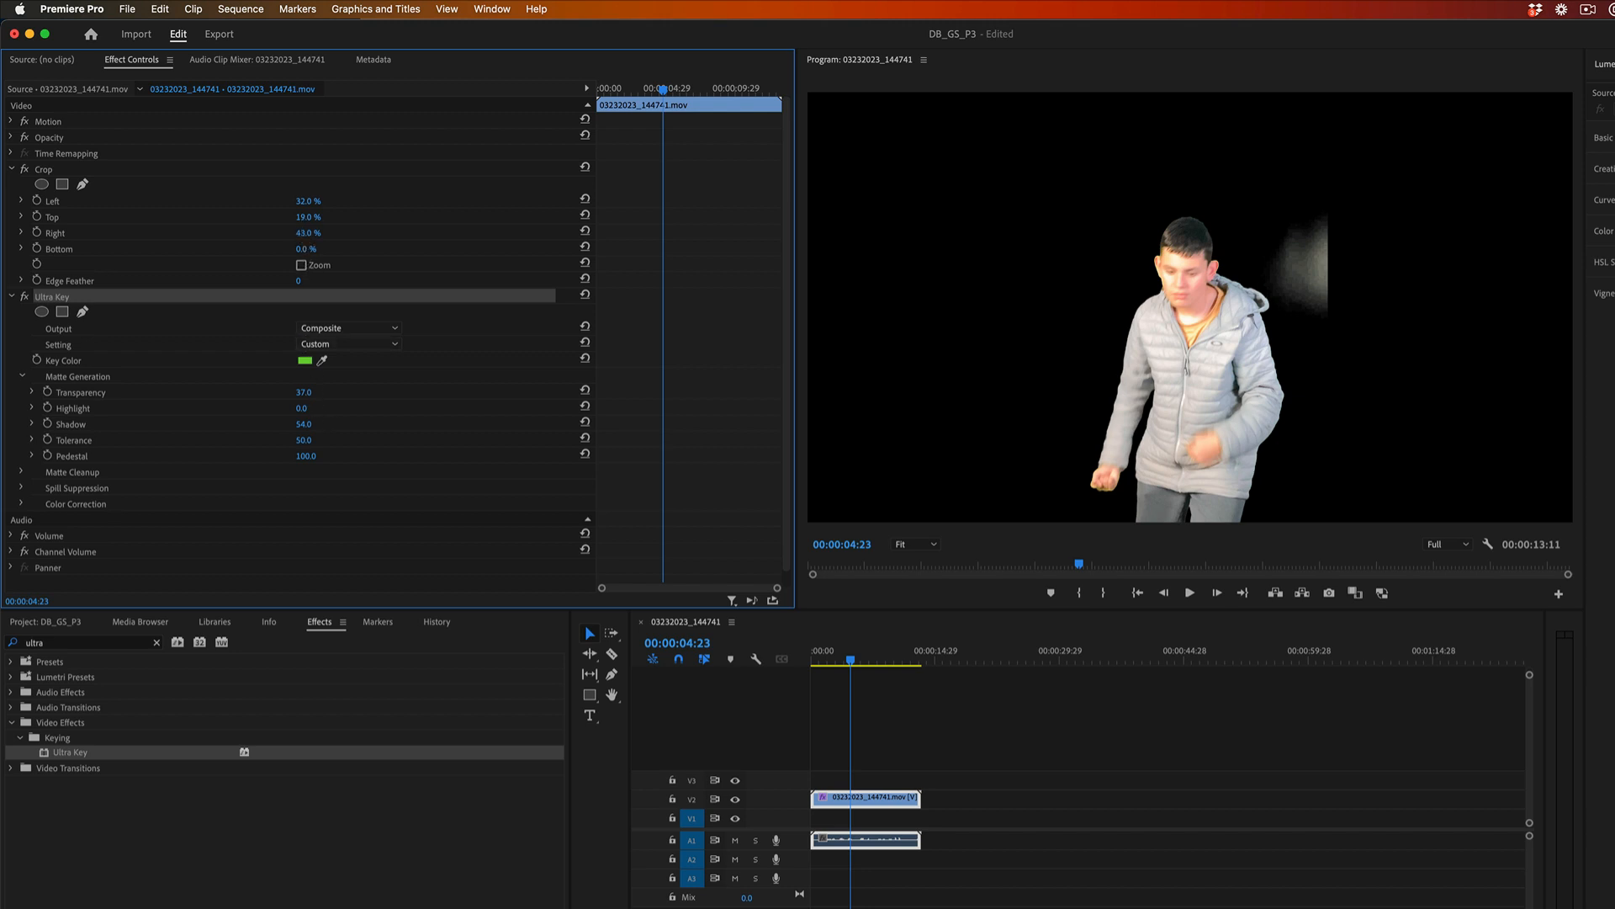
{"action": "left_click_drag", "start_coordinate": [308, 233], "coordinate": [300, 233]}
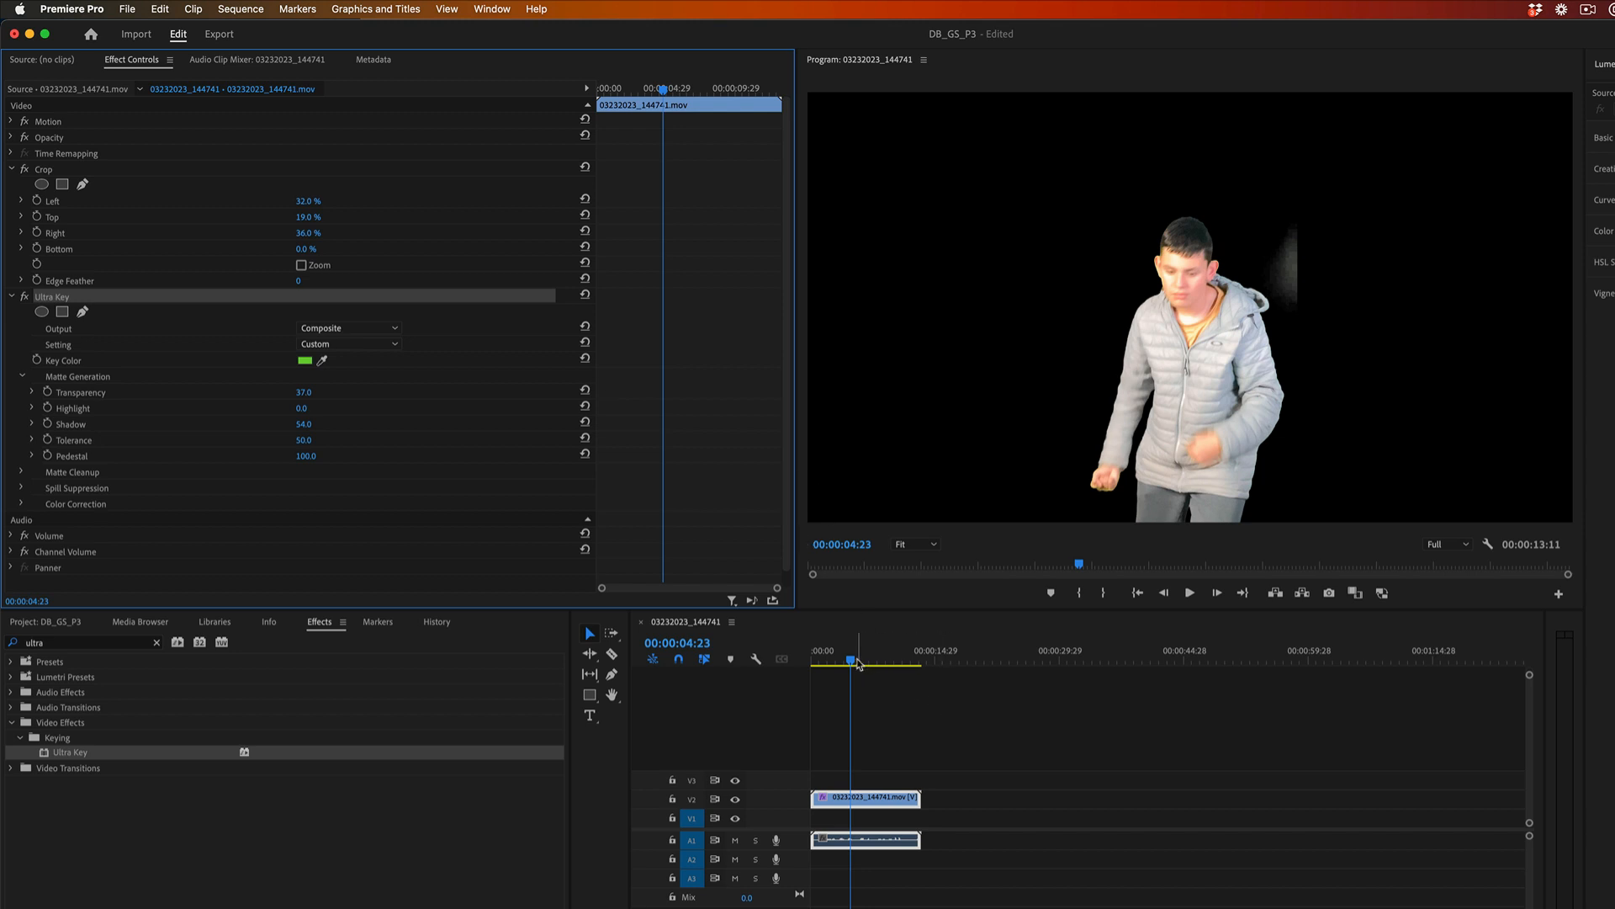
{"action": "left_click_drag", "start_coordinate": [854, 664], "coordinate": [842, 665]}
{"action": "left_click_drag", "start_coordinate": [839, 665], "coordinate": [838, 664]}
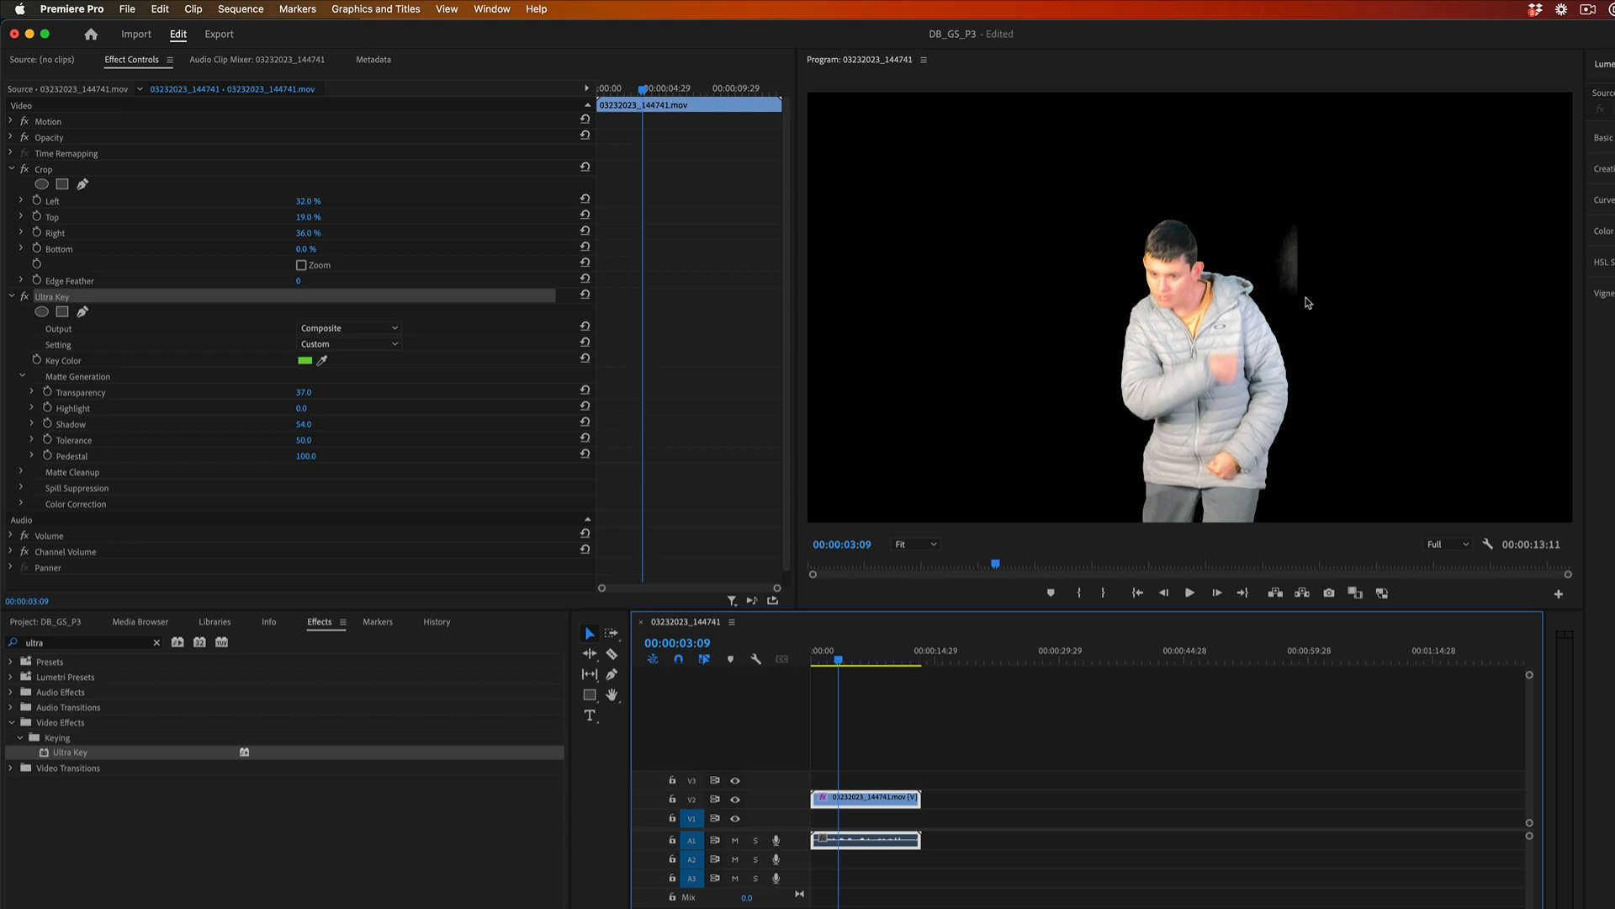
{"action": "key", "text": "Left"}
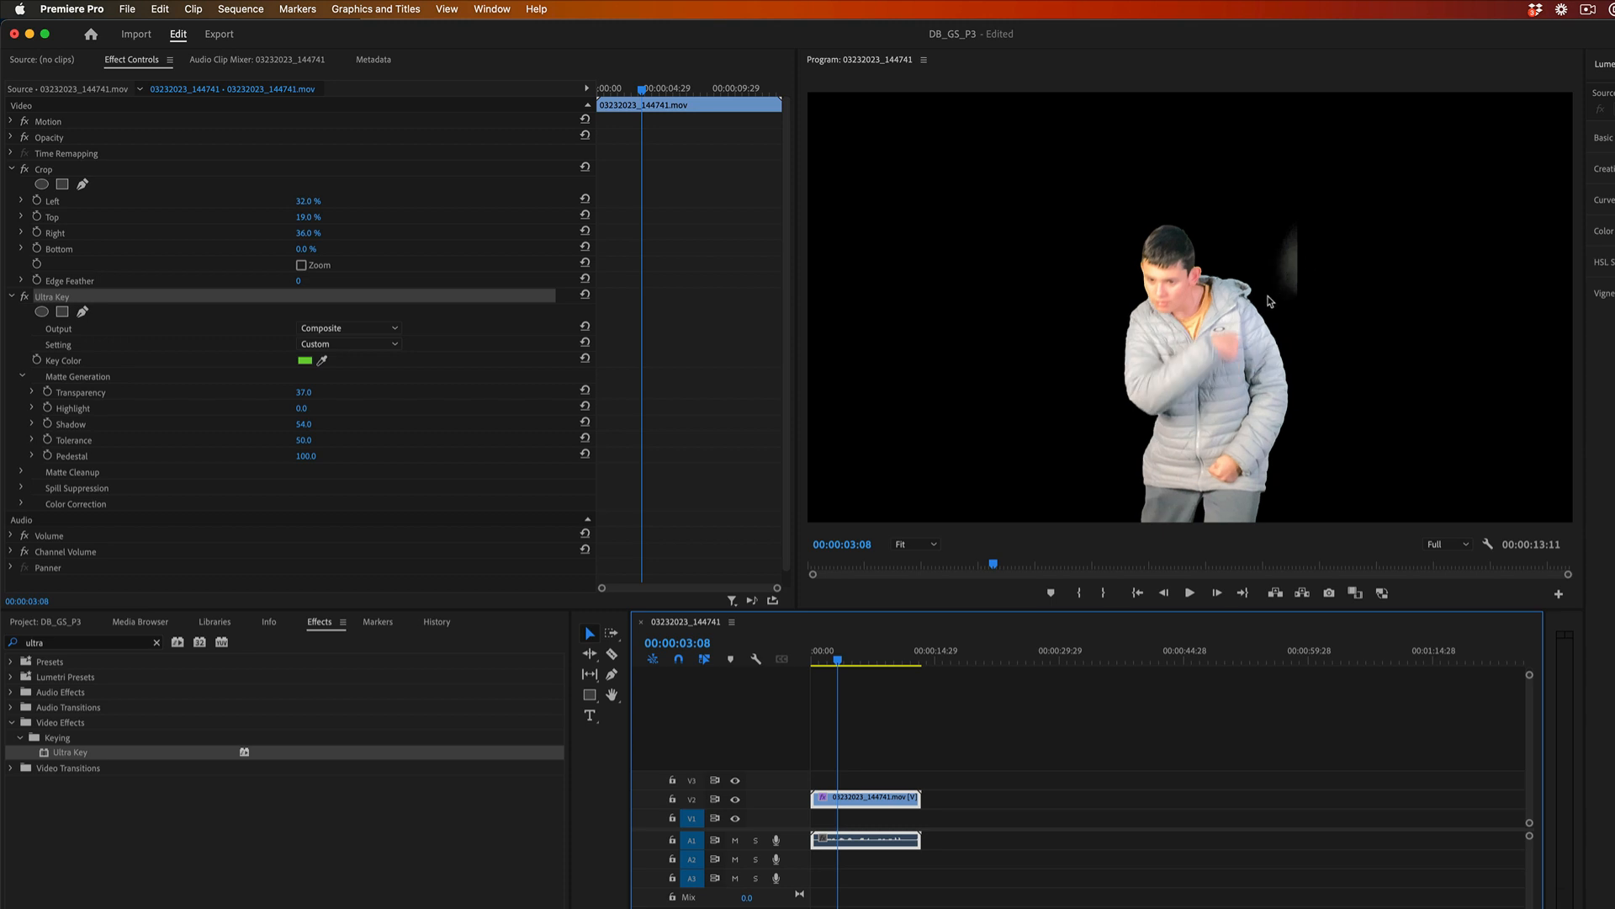
{"action": "mouse_move", "coordinate": [838, 661]}
{"action": "left_mouse_down"}
{"action": "mouse_move", "coordinate": [867, 663]}
{"action": "mouse_move", "coordinate": [854, 664]}
{"action": "left_mouse_up"}
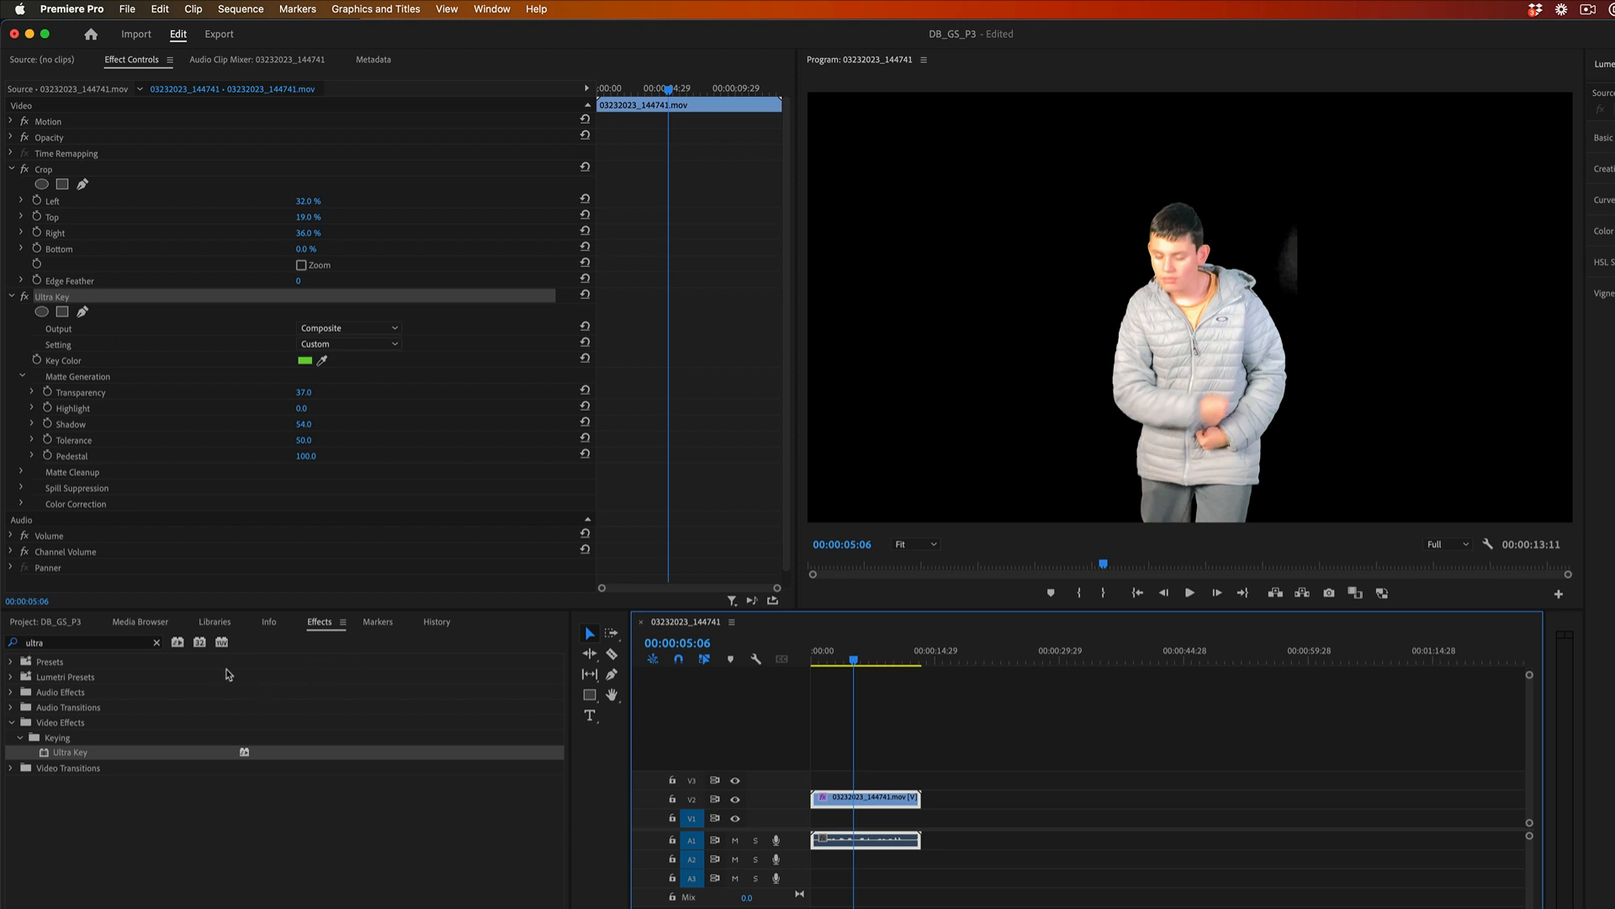
Set the Ultra Key Output to Alpha Channel, resample the key colour beside the subject's head at 00:00:05:09, and scrub to check the matte.
{"action": "left_click", "coordinate": [335, 329]}
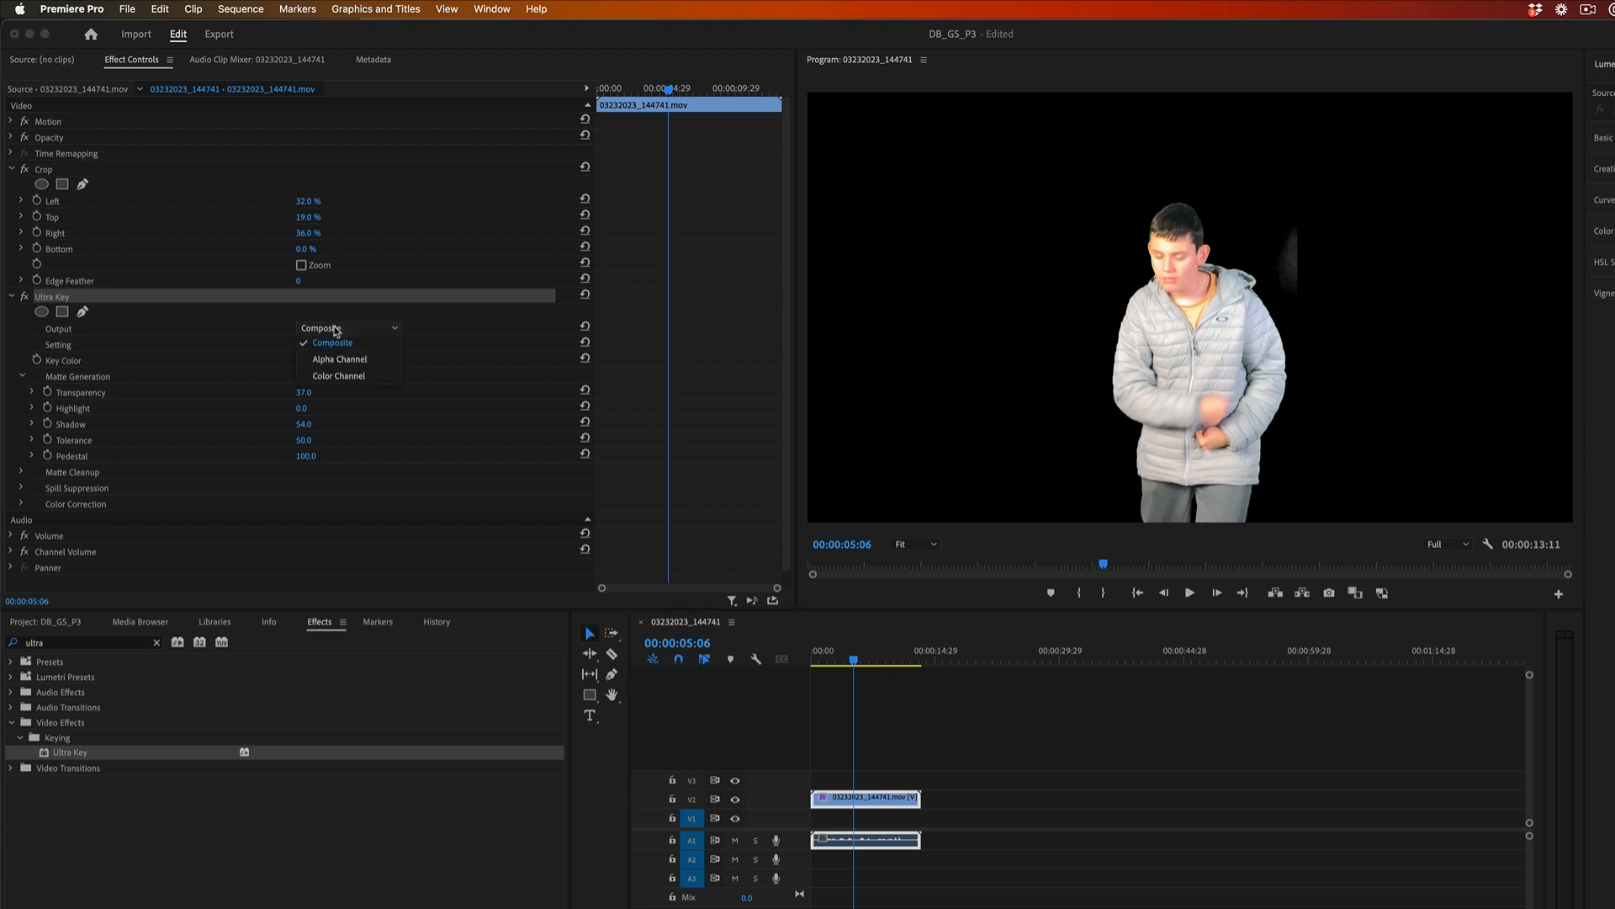
{"action": "left_click", "coordinate": [340, 360]}
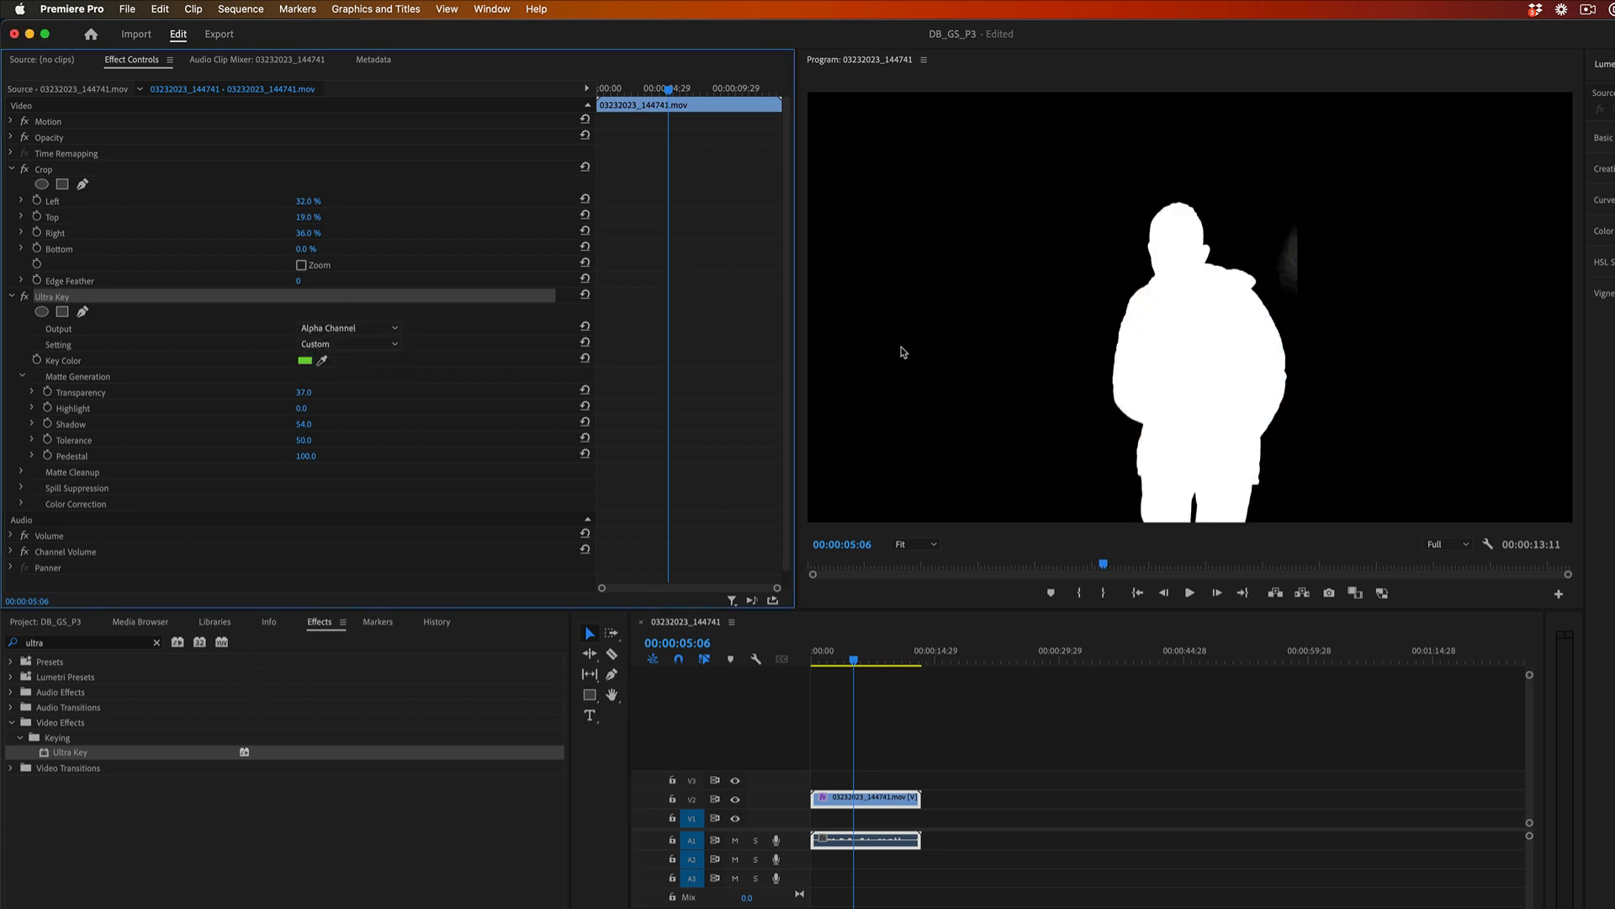
{"action": "key", "text": "space"}
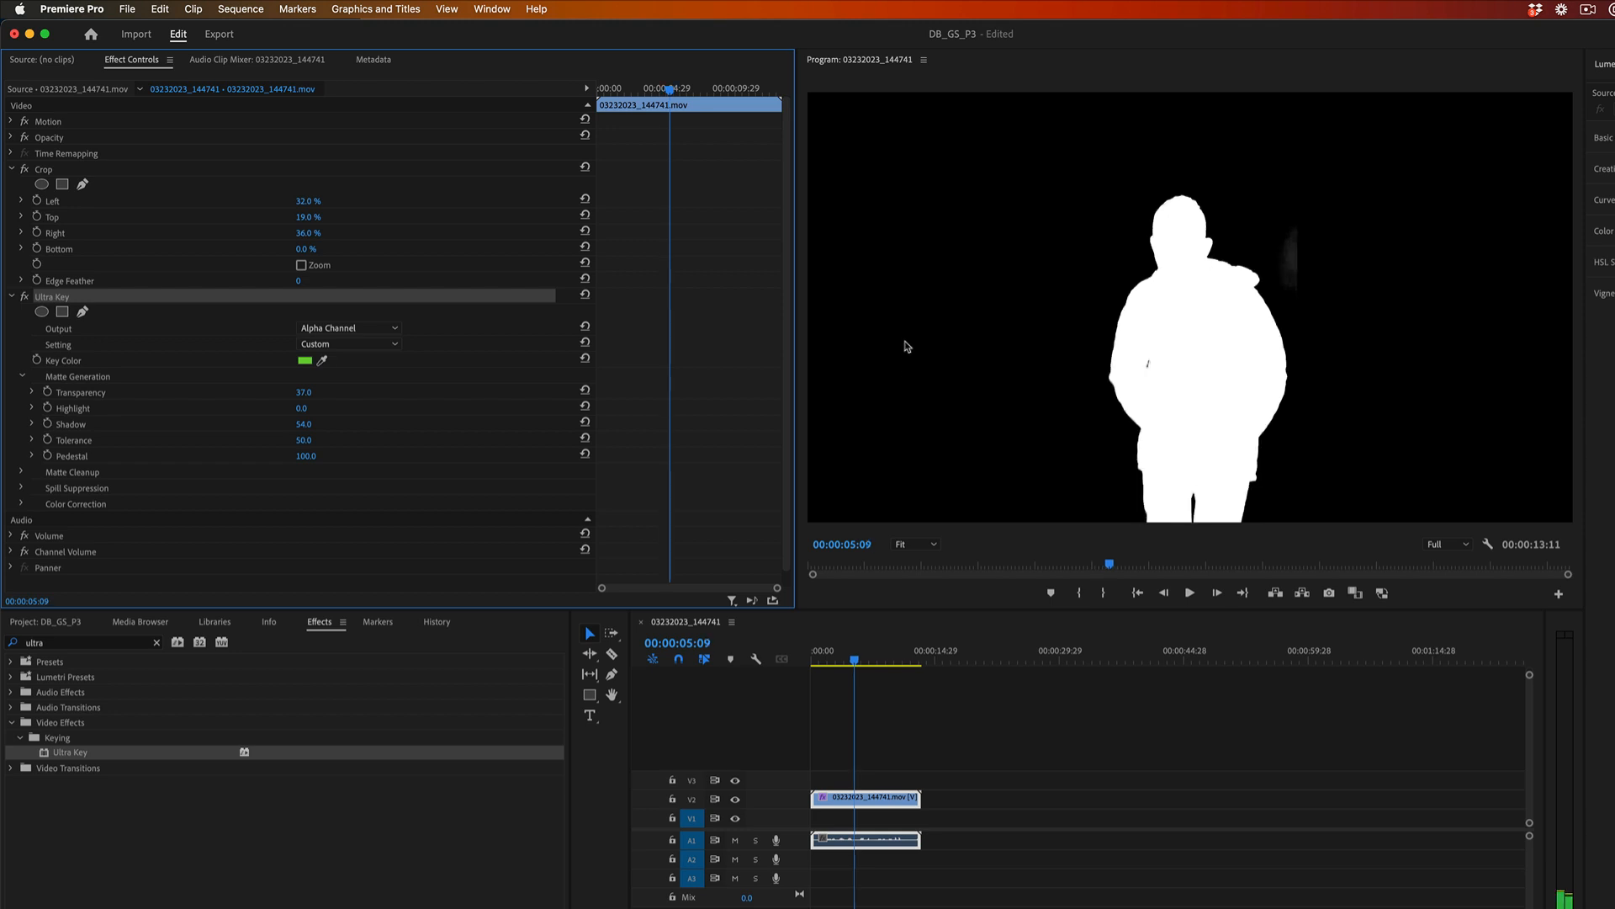
{"action": "left_click", "coordinate": [323, 362]}
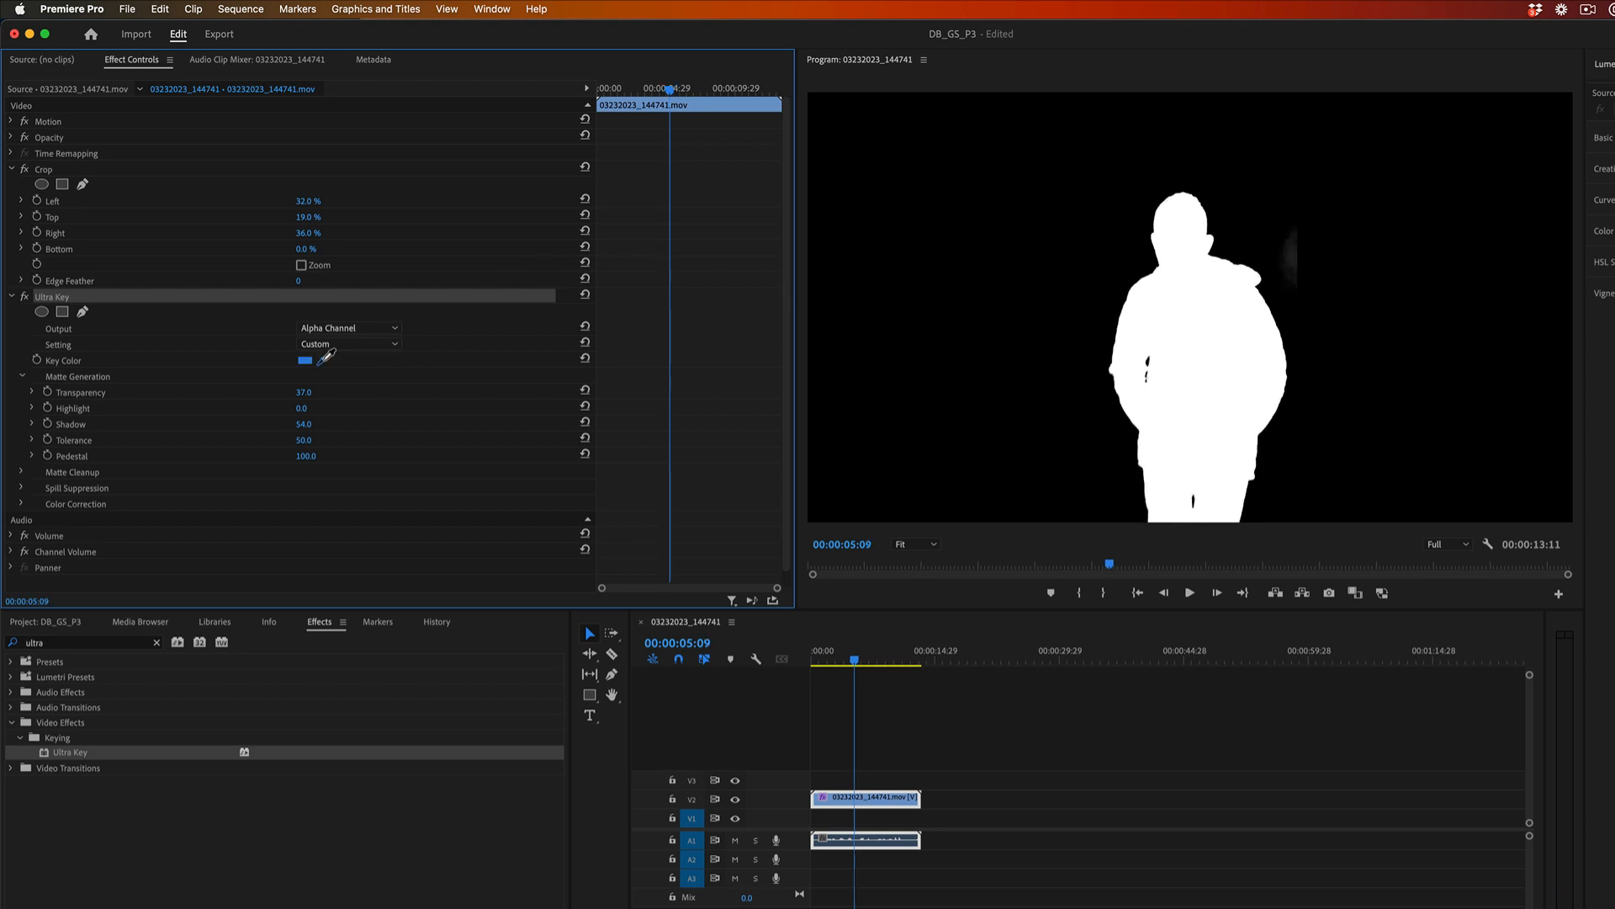
{"action": "left_click", "coordinate": [1135, 203]}
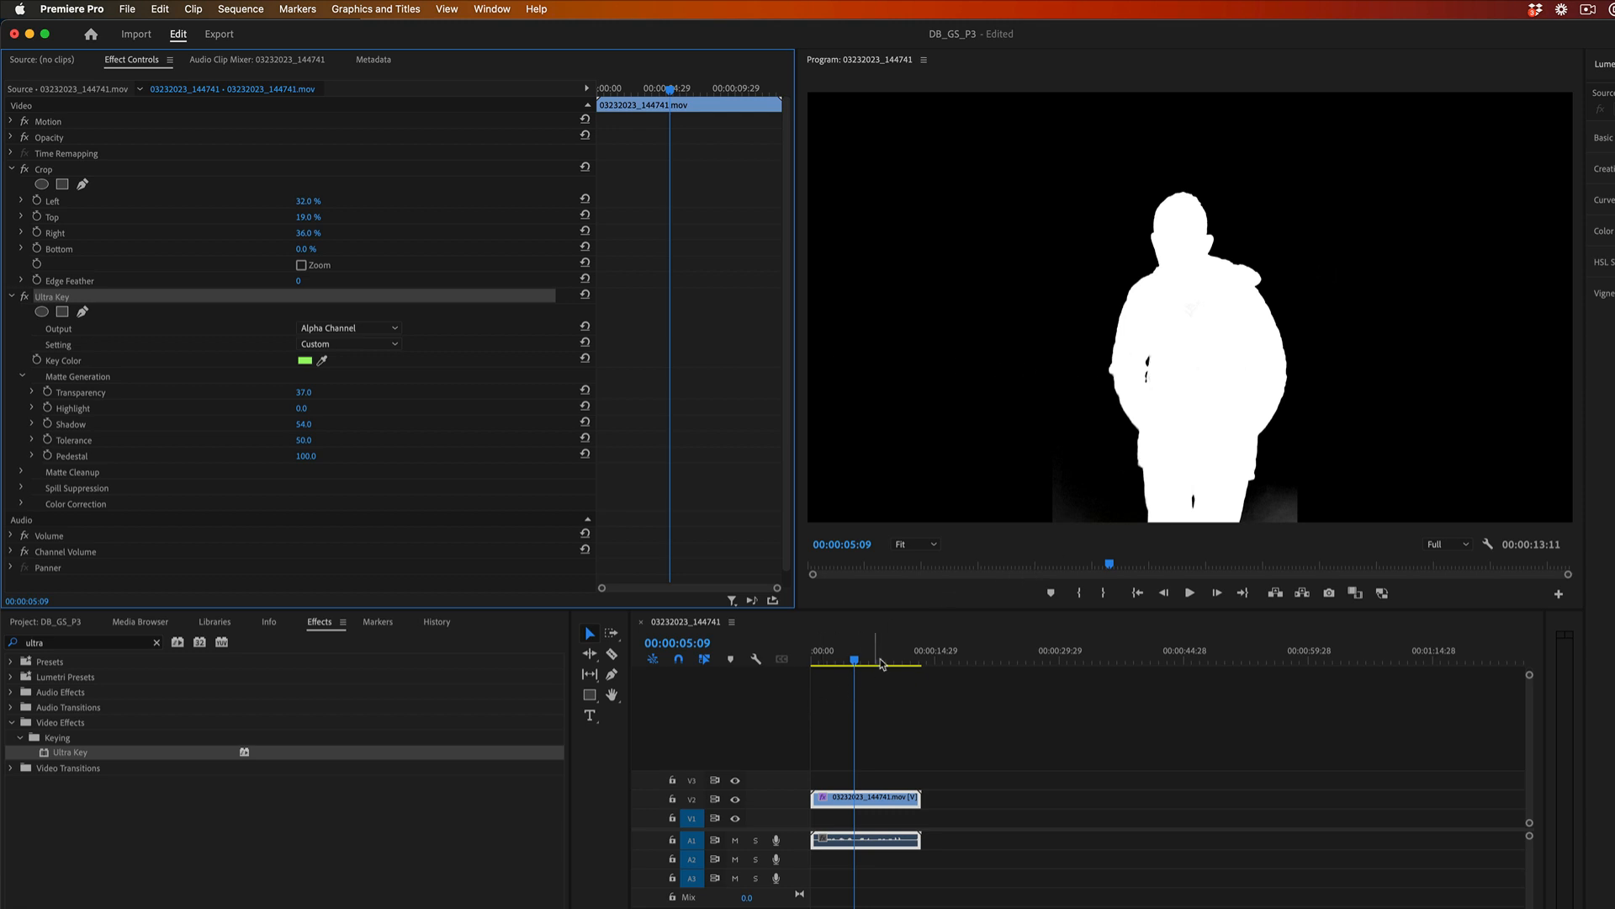
{"action": "mouse_move", "coordinate": [851, 662]}
{"action": "left_mouse_down"}
{"action": "mouse_move", "coordinate": [831, 664]}
{"action": "mouse_move", "coordinate": [849, 666]}
{"action": "left_mouse_up"}
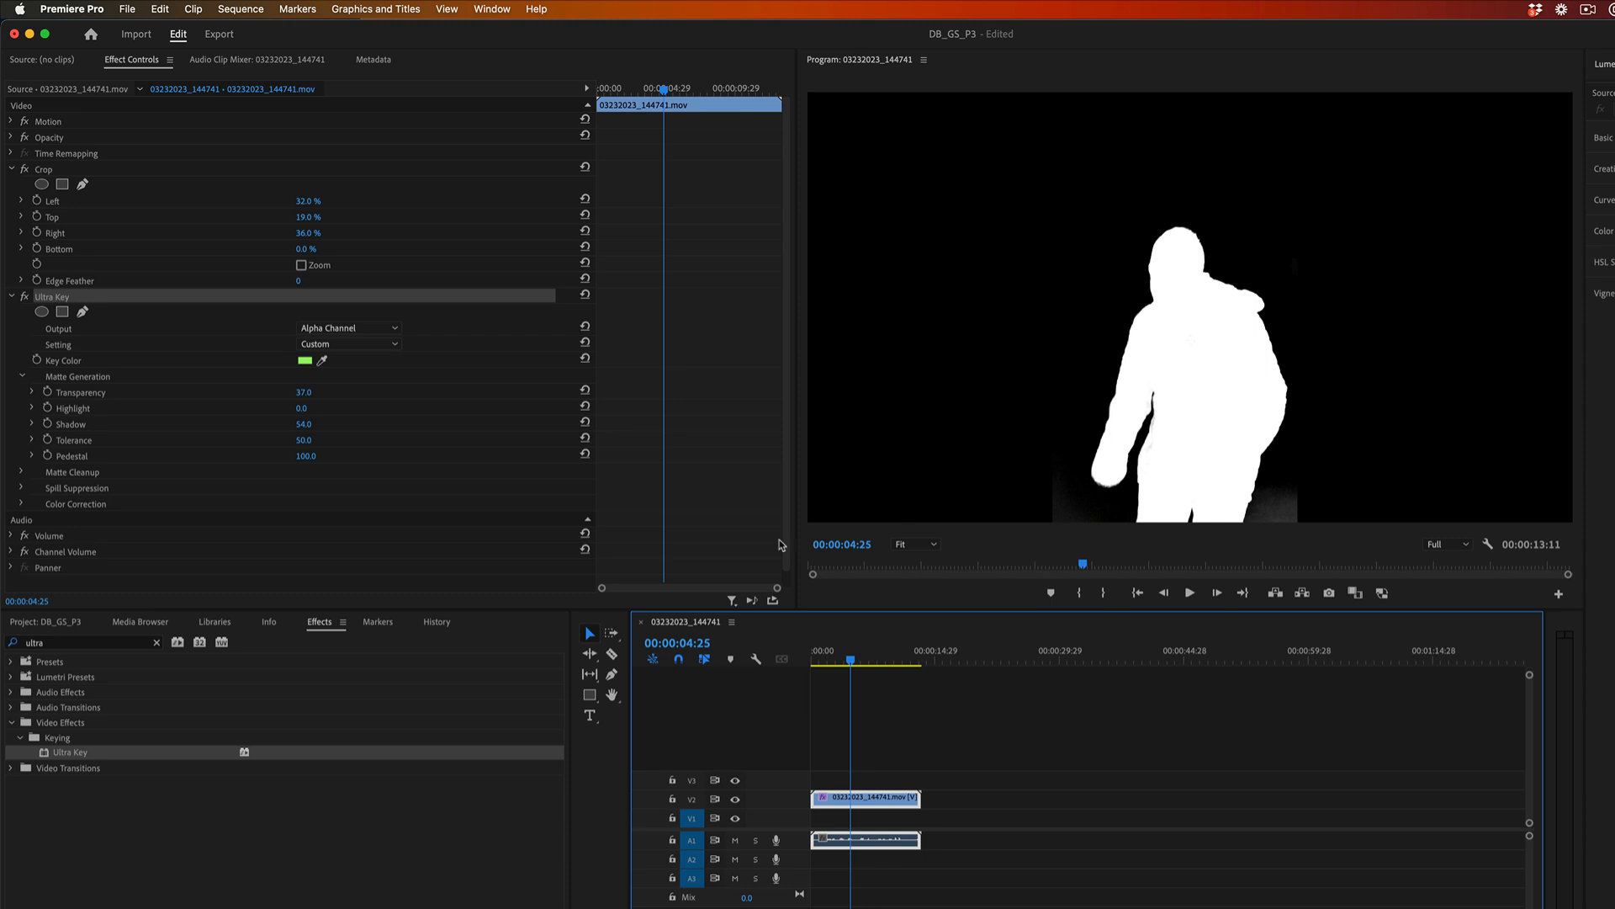
{"action": "left_click_drag", "start_coordinate": [849, 665], "coordinate": [853, 666]}
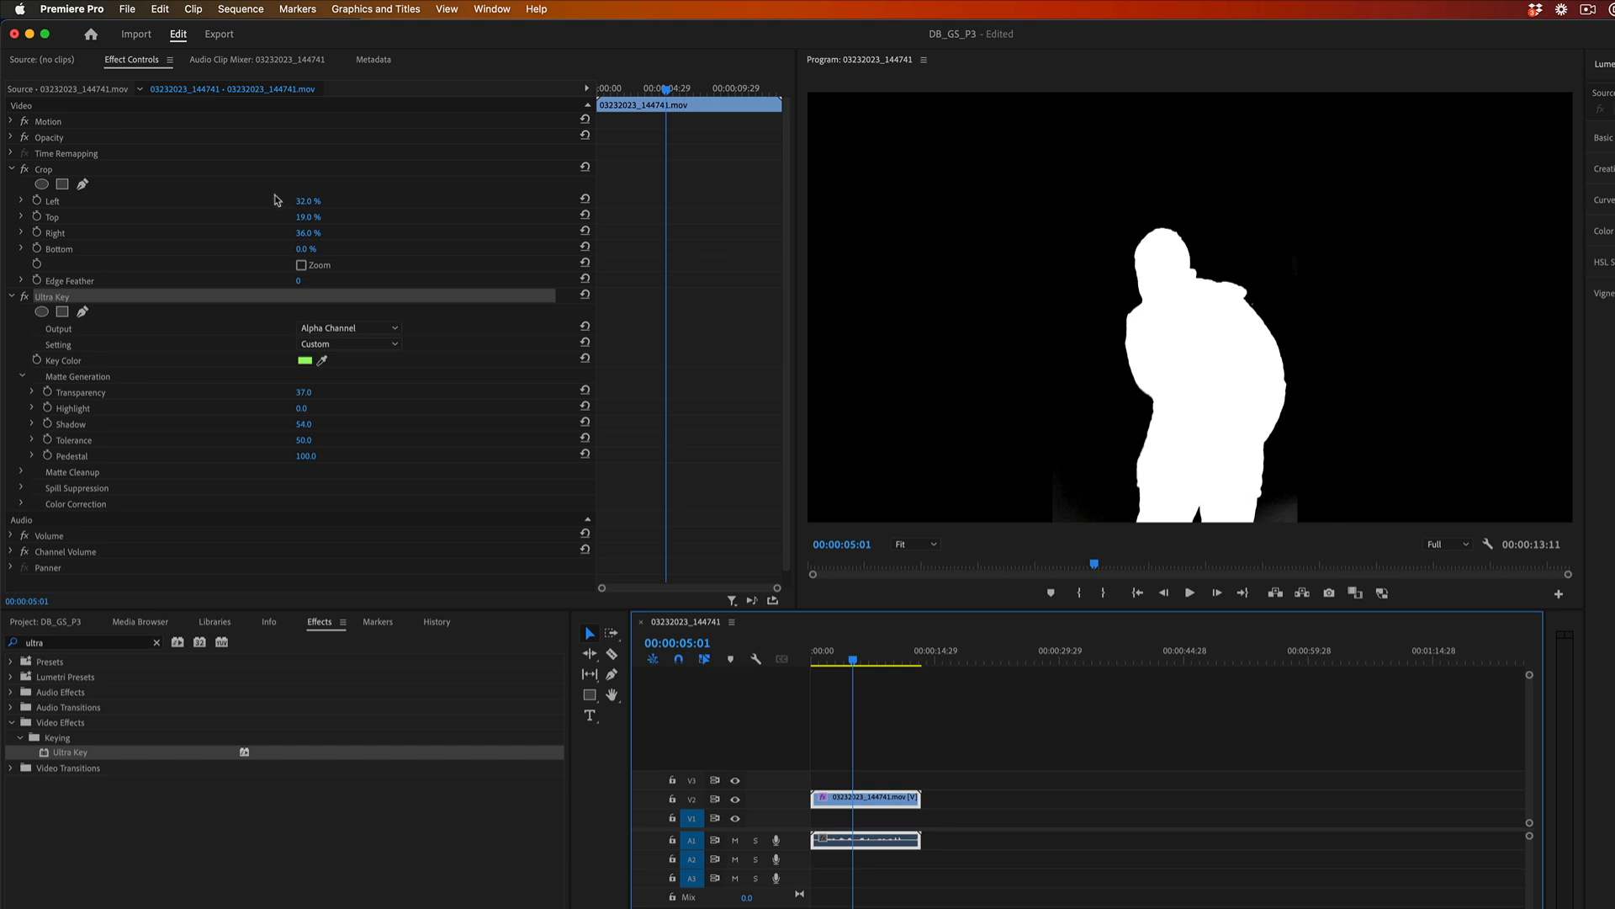
Expand the clip's Motion settings and set its Scale to 119.
{"action": "left_click", "coordinate": [11, 122]}
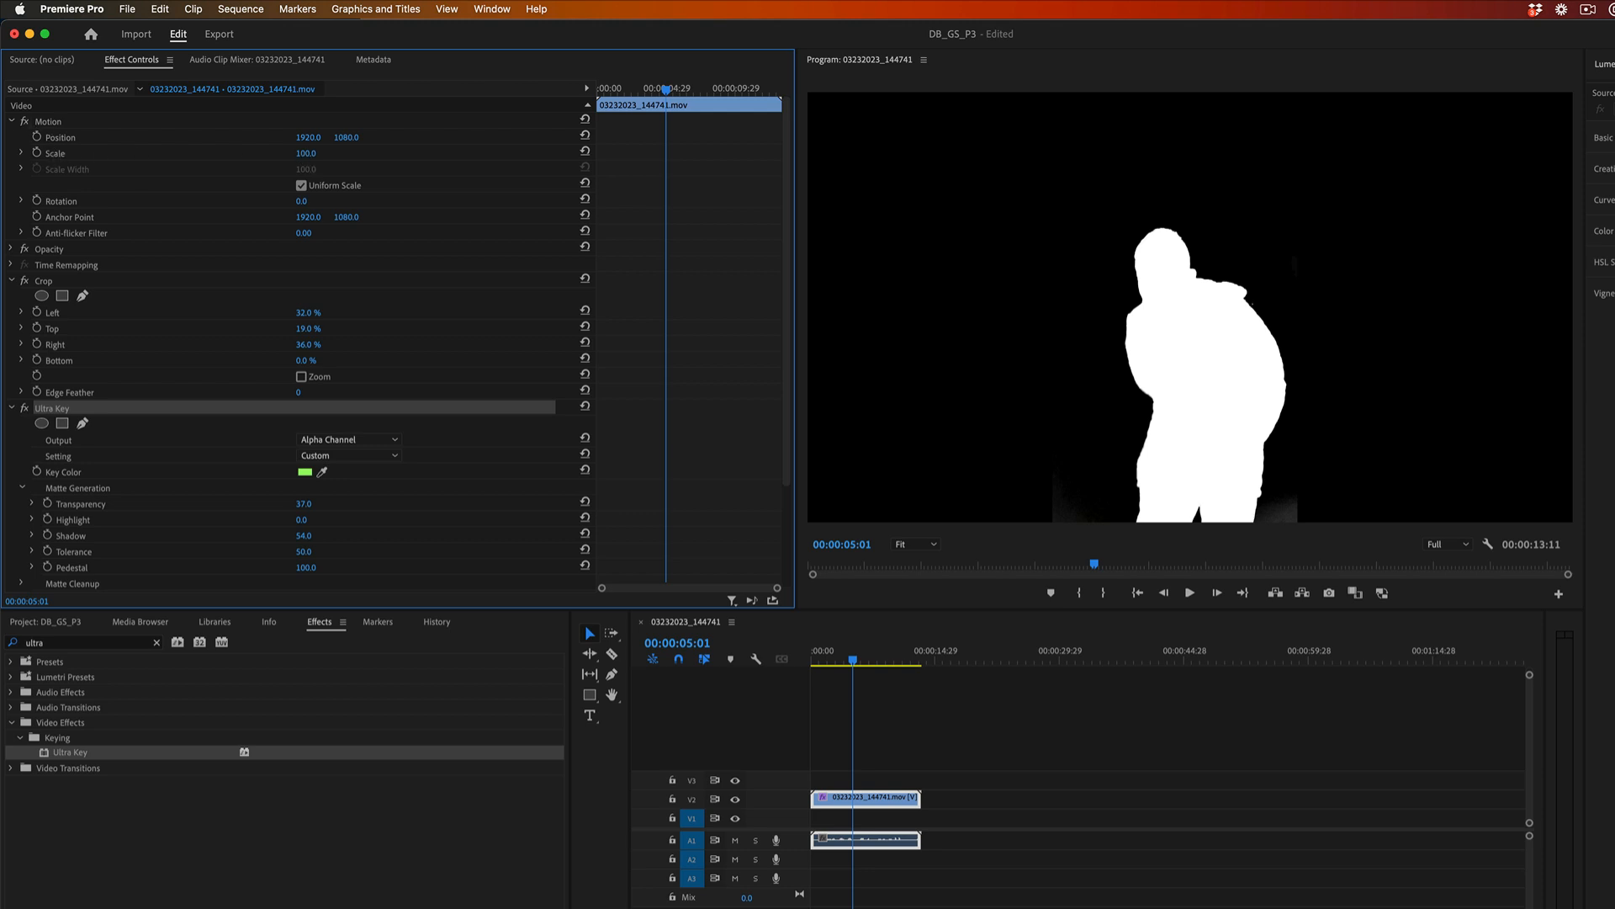
{"action": "left_click_drag", "start_coordinate": [305, 154], "coordinate": [322, 153]}
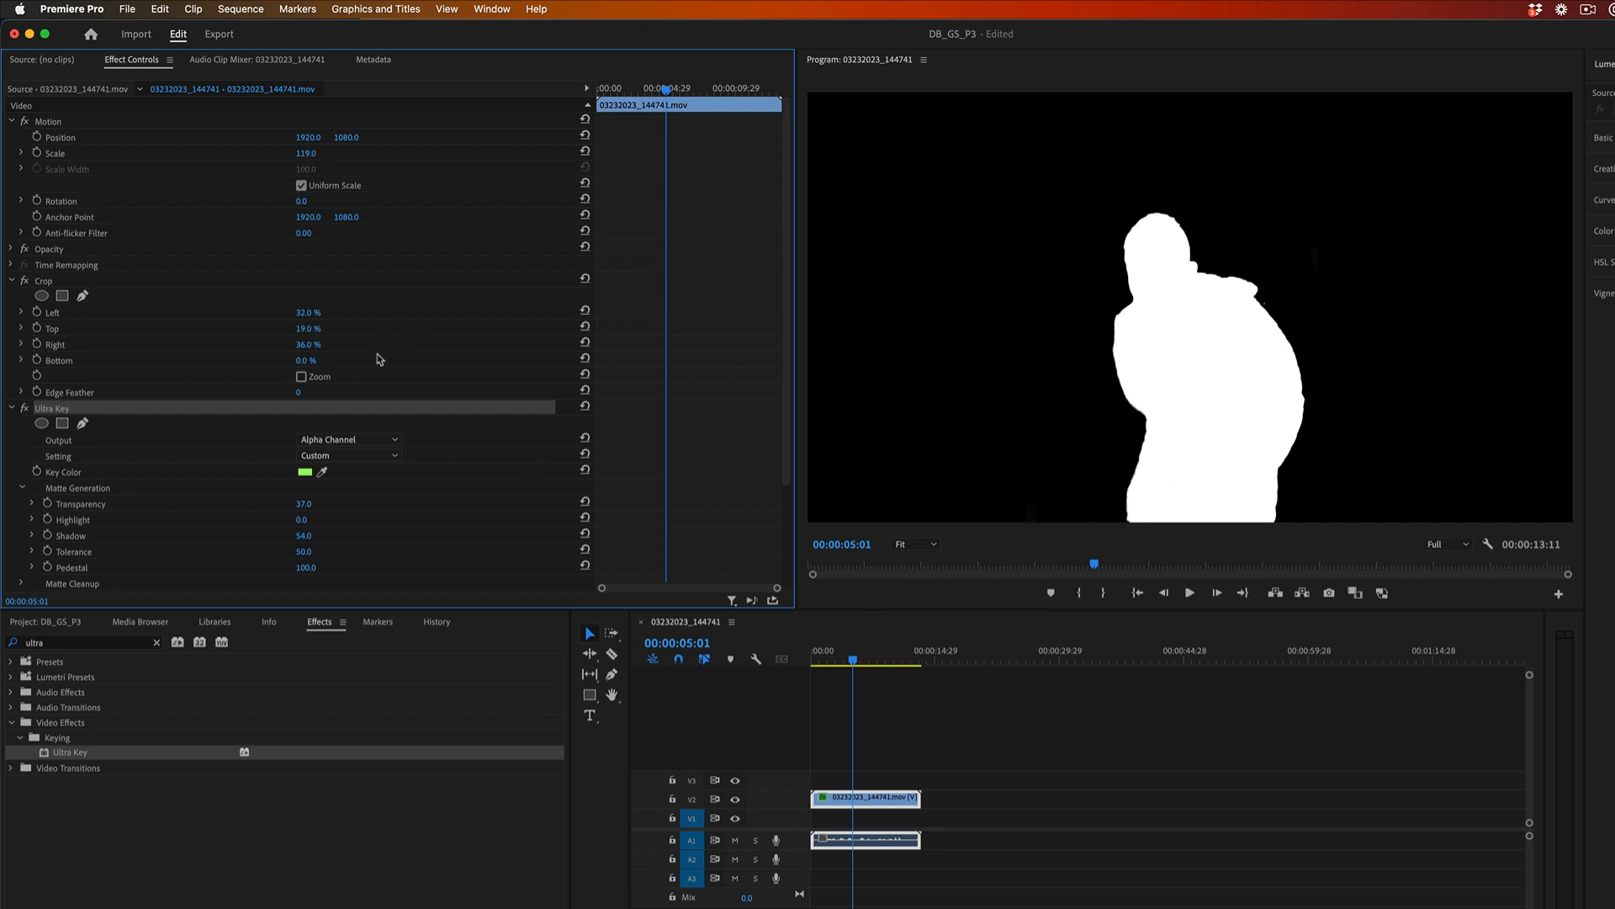
Set the Ultra Key Output to Composite, play the sequence from its start and scrub to 00:00:06:20 to check the keyed footage.
{"action": "left_click", "coordinate": [360, 441]}
{"action": "left_click", "coordinate": [344, 454]}
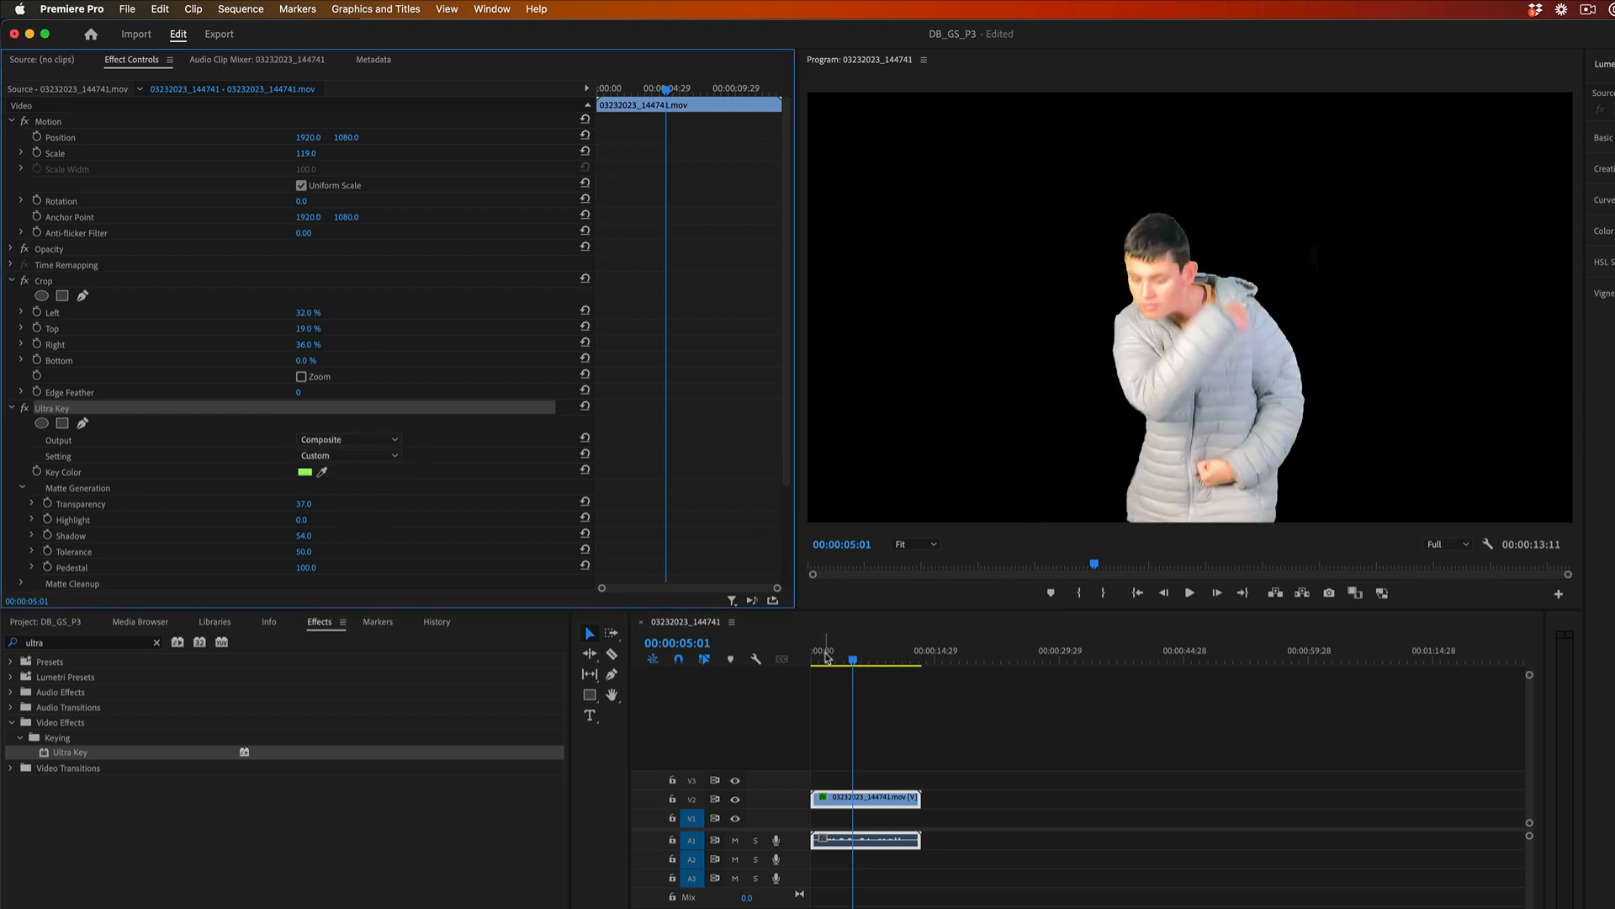
{"action": "left_click_drag", "start_coordinate": [823, 653], "coordinate": [789, 658]}
{"action": "key", "text": "space"}
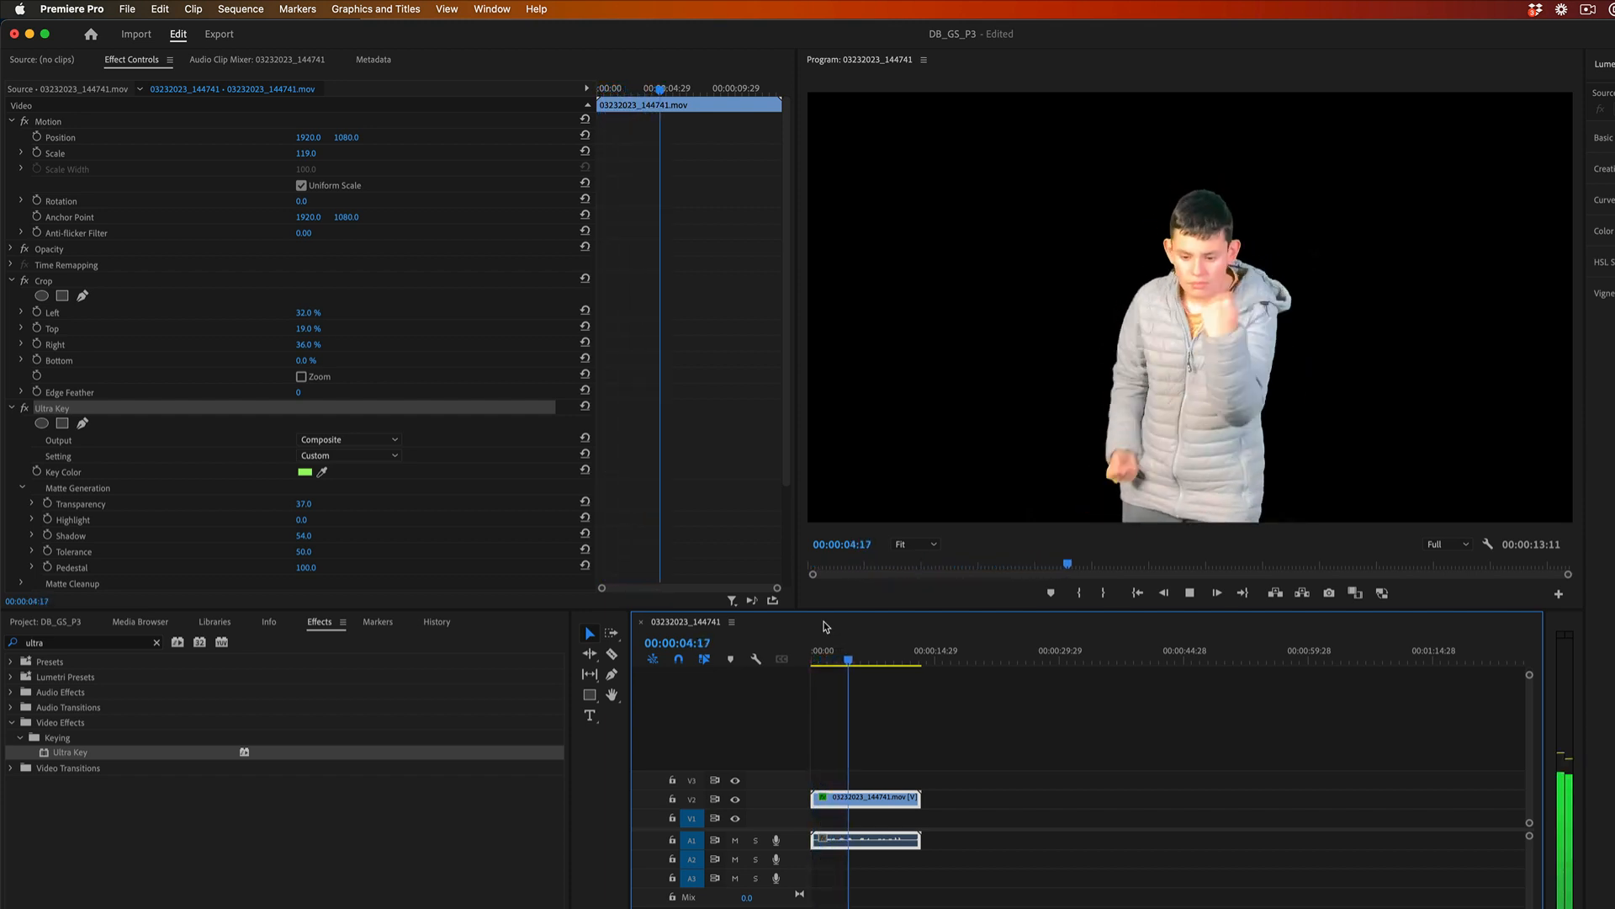
{"action": "key", "text": "space"}
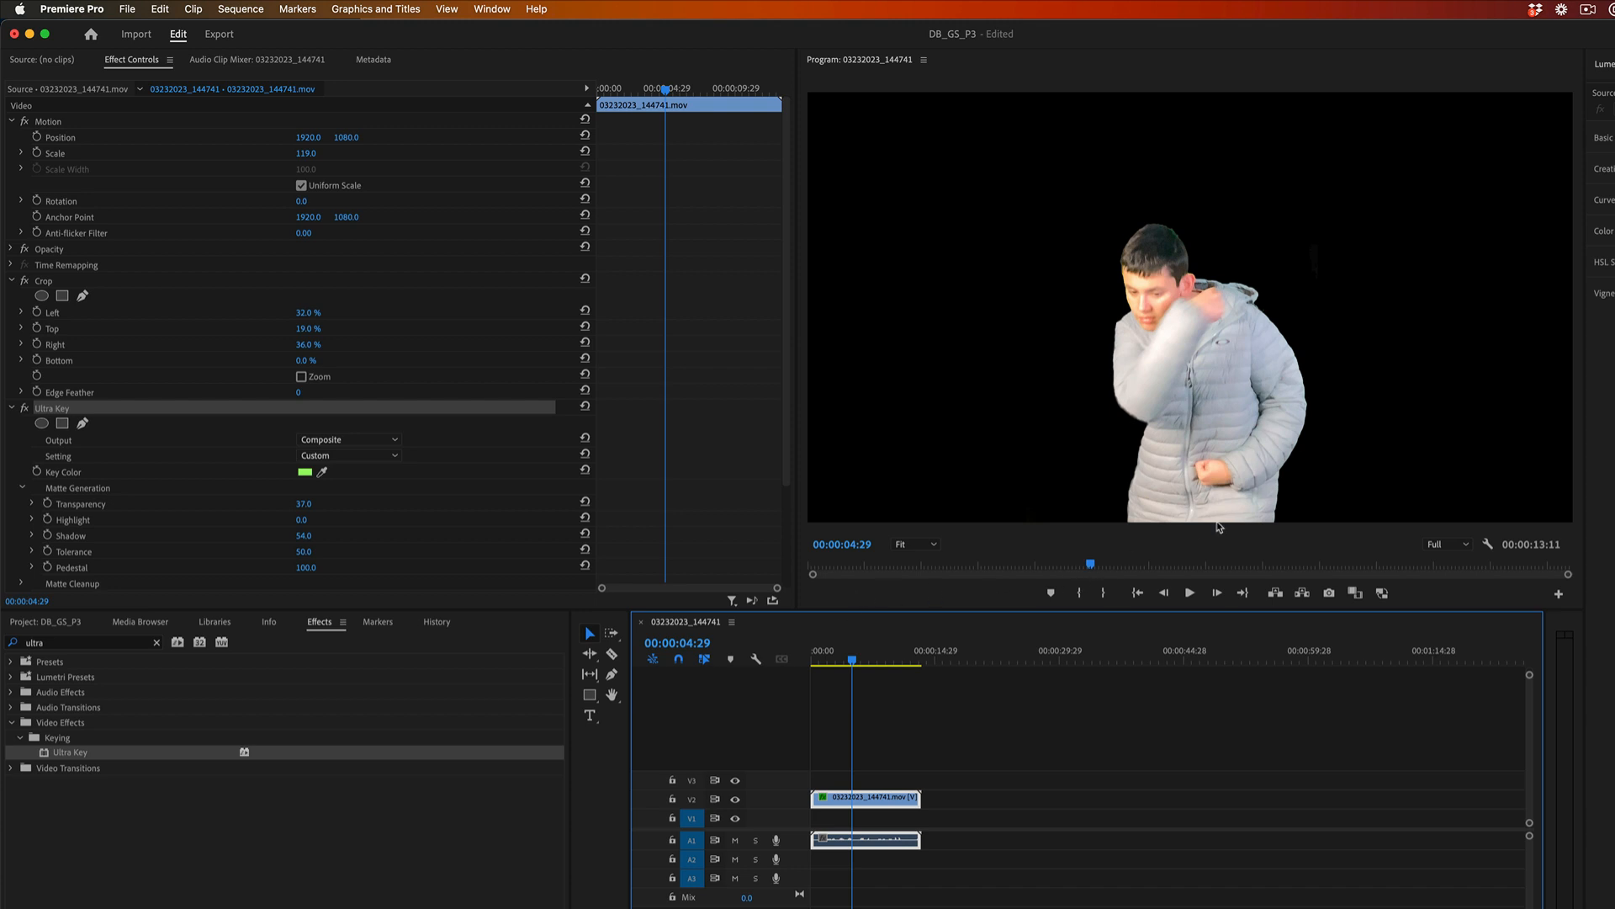
{"action": "mouse_move", "coordinate": [854, 661]}
{"action": "left_mouse_down"}
{"action": "mouse_move", "coordinate": [883, 664]}
{"action": "mouse_move", "coordinate": [828, 662]}
{"action": "mouse_move", "coordinate": [870, 664]}
{"action": "left_mouse_up"}
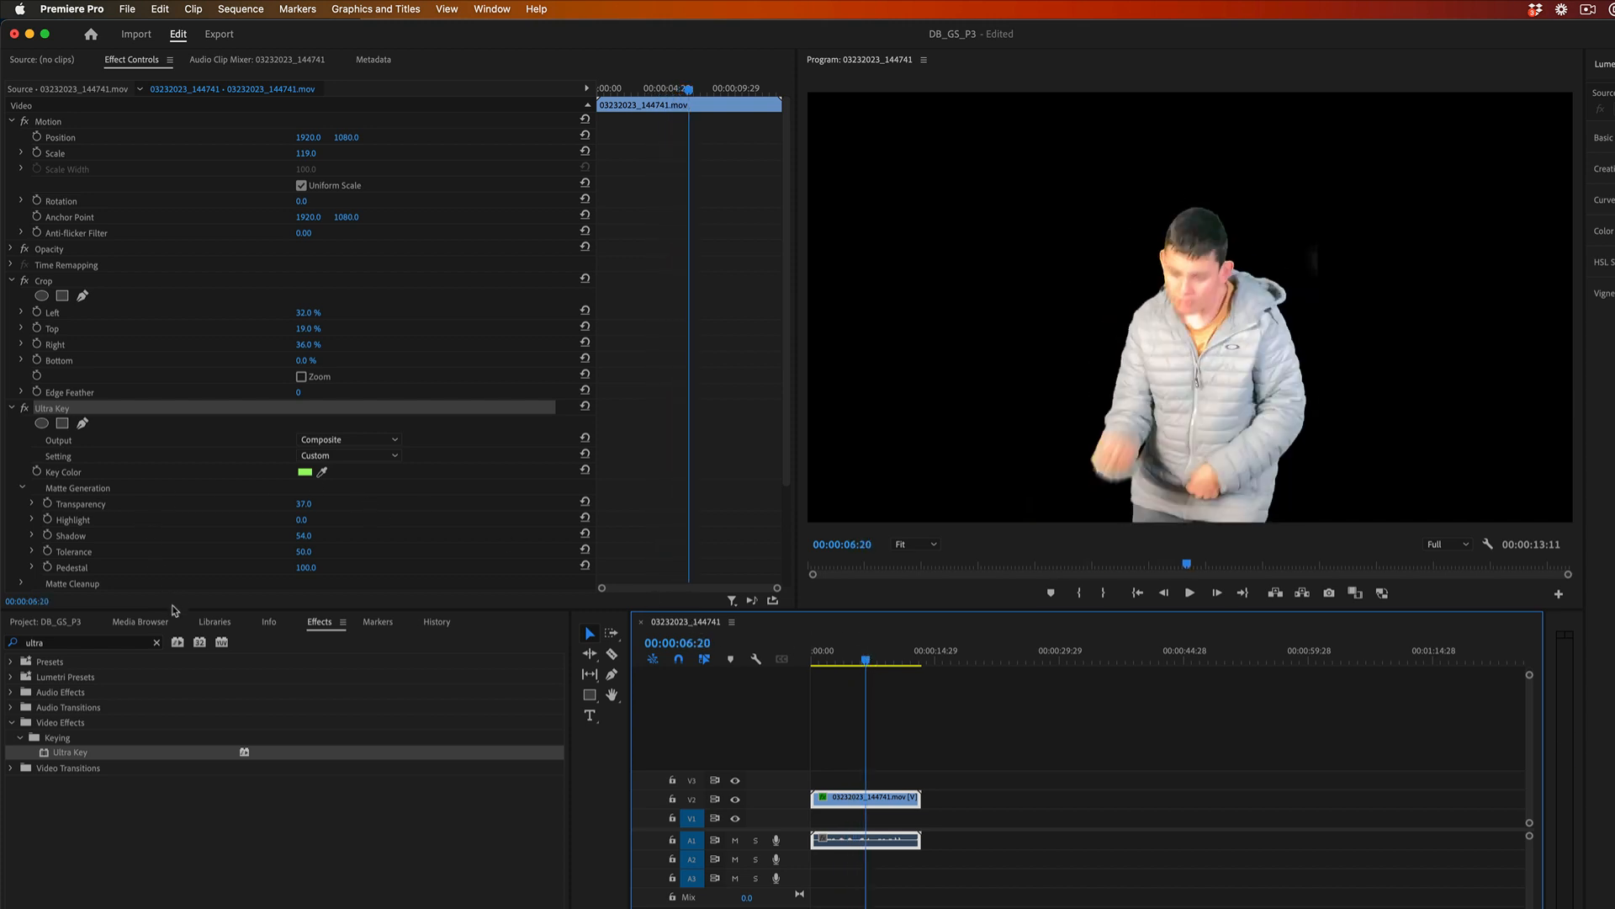
Place the Defocus-city-traffic-lights clip at the start of V1 beneath the keyed clip and play the composite.
{"action": "left_click", "coordinate": [46, 621]}
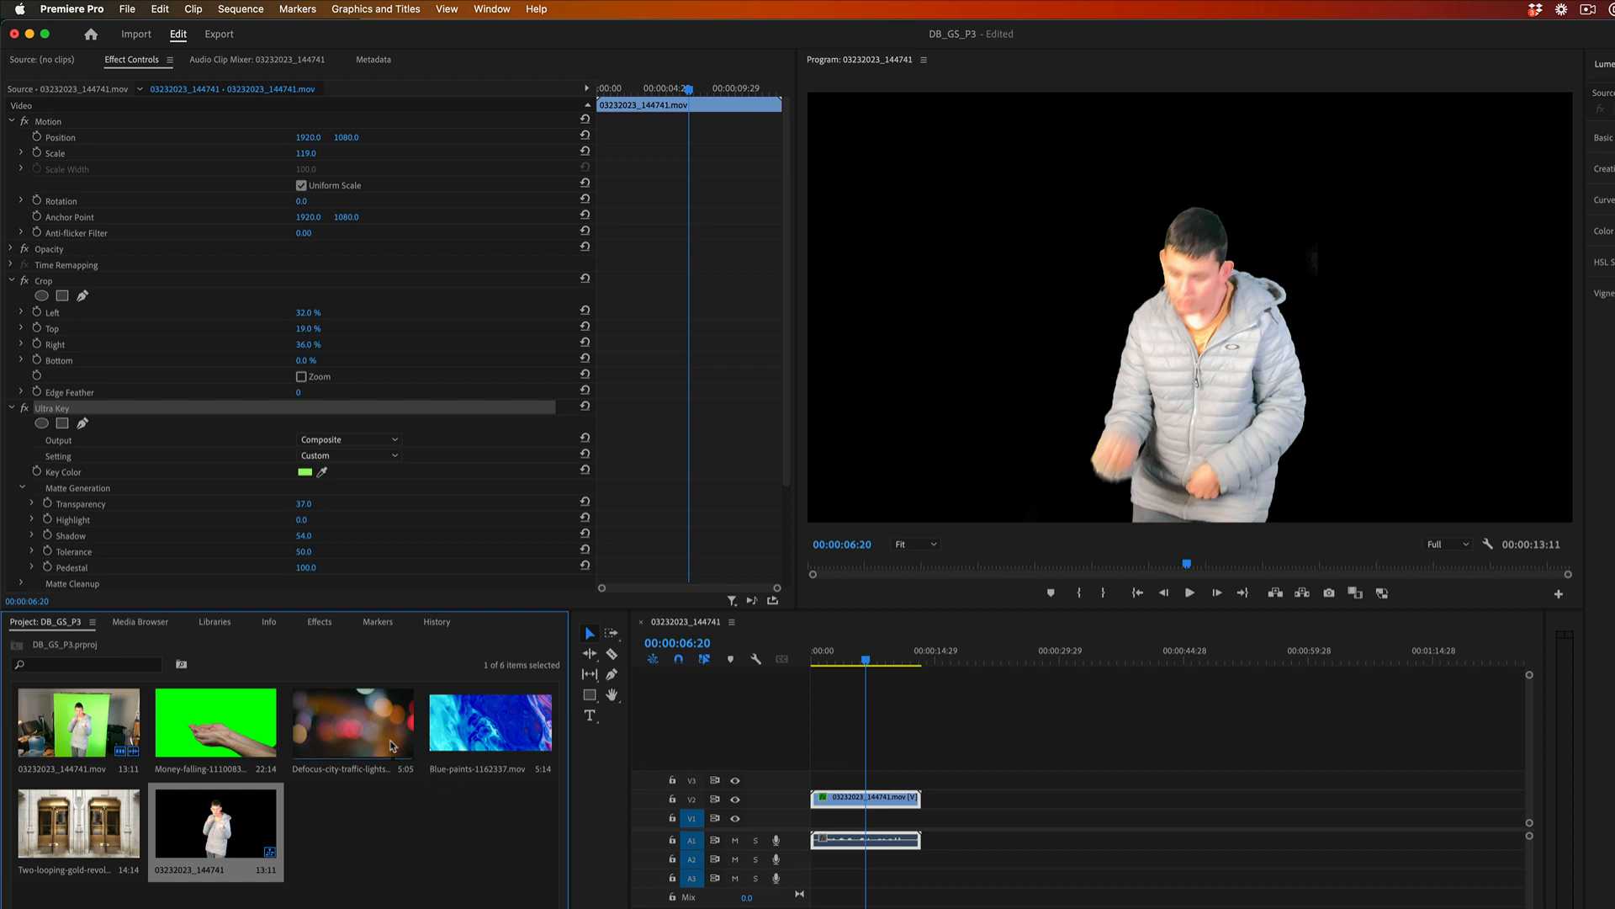
{"action": "left_click", "coordinate": [338, 725]}
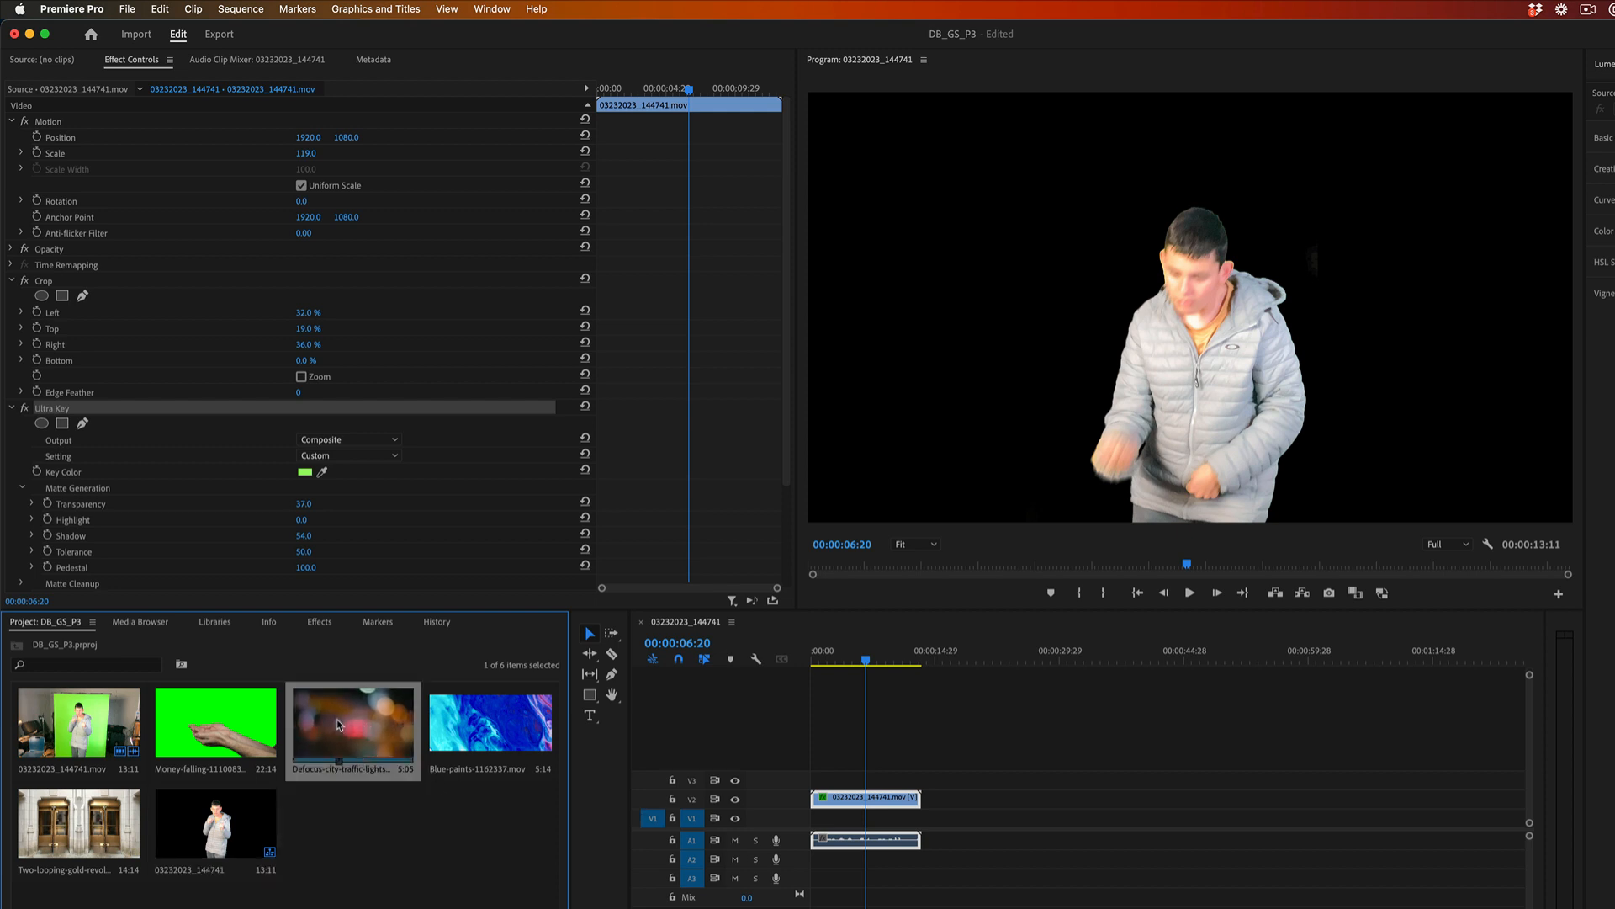
{"action": "left_click_drag", "start_coordinate": [350, 722], "coordinate": [800, 816]}
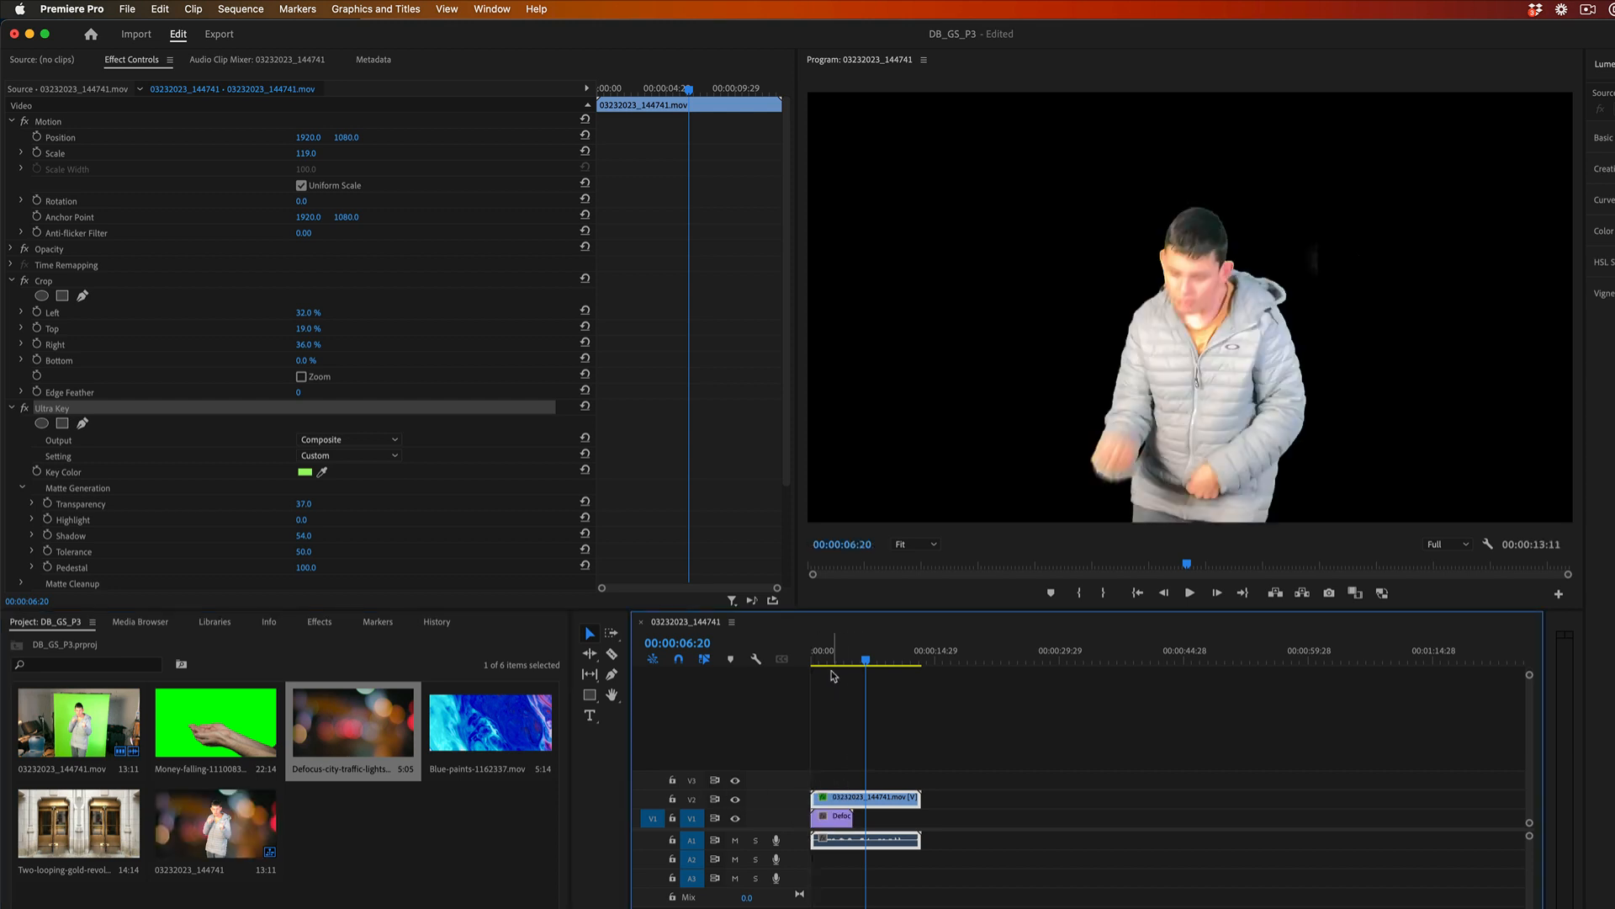
{"action": "left_click", "coordinate": [832, 661]}
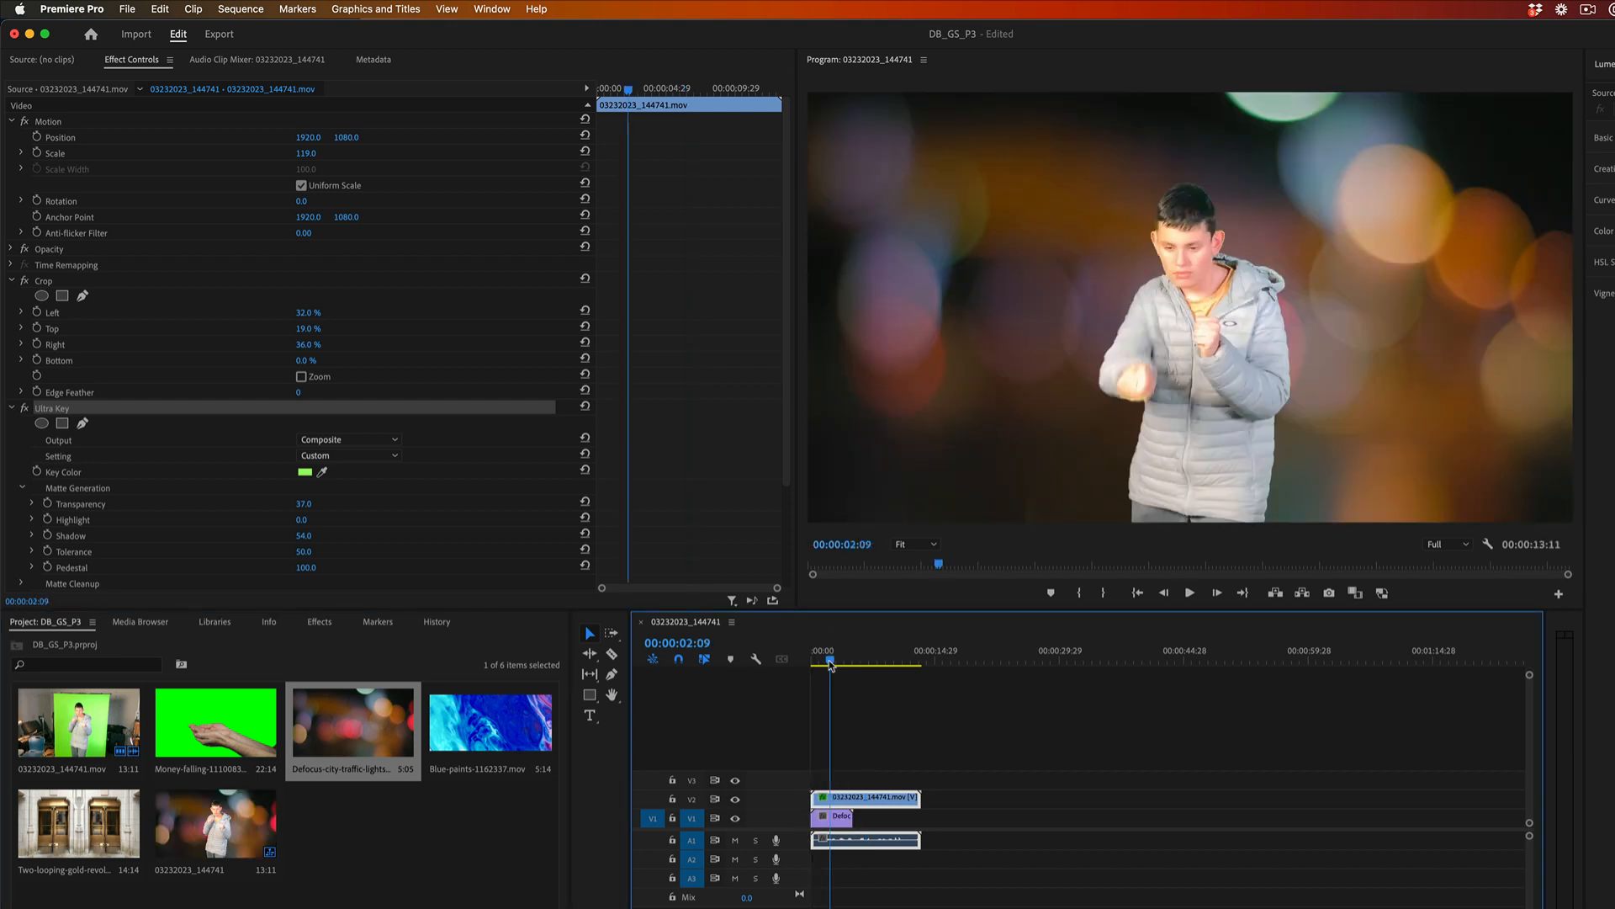
{"action": "left_click", "coordinate": [815, 663]}
{"action": "key", "text": "space"}
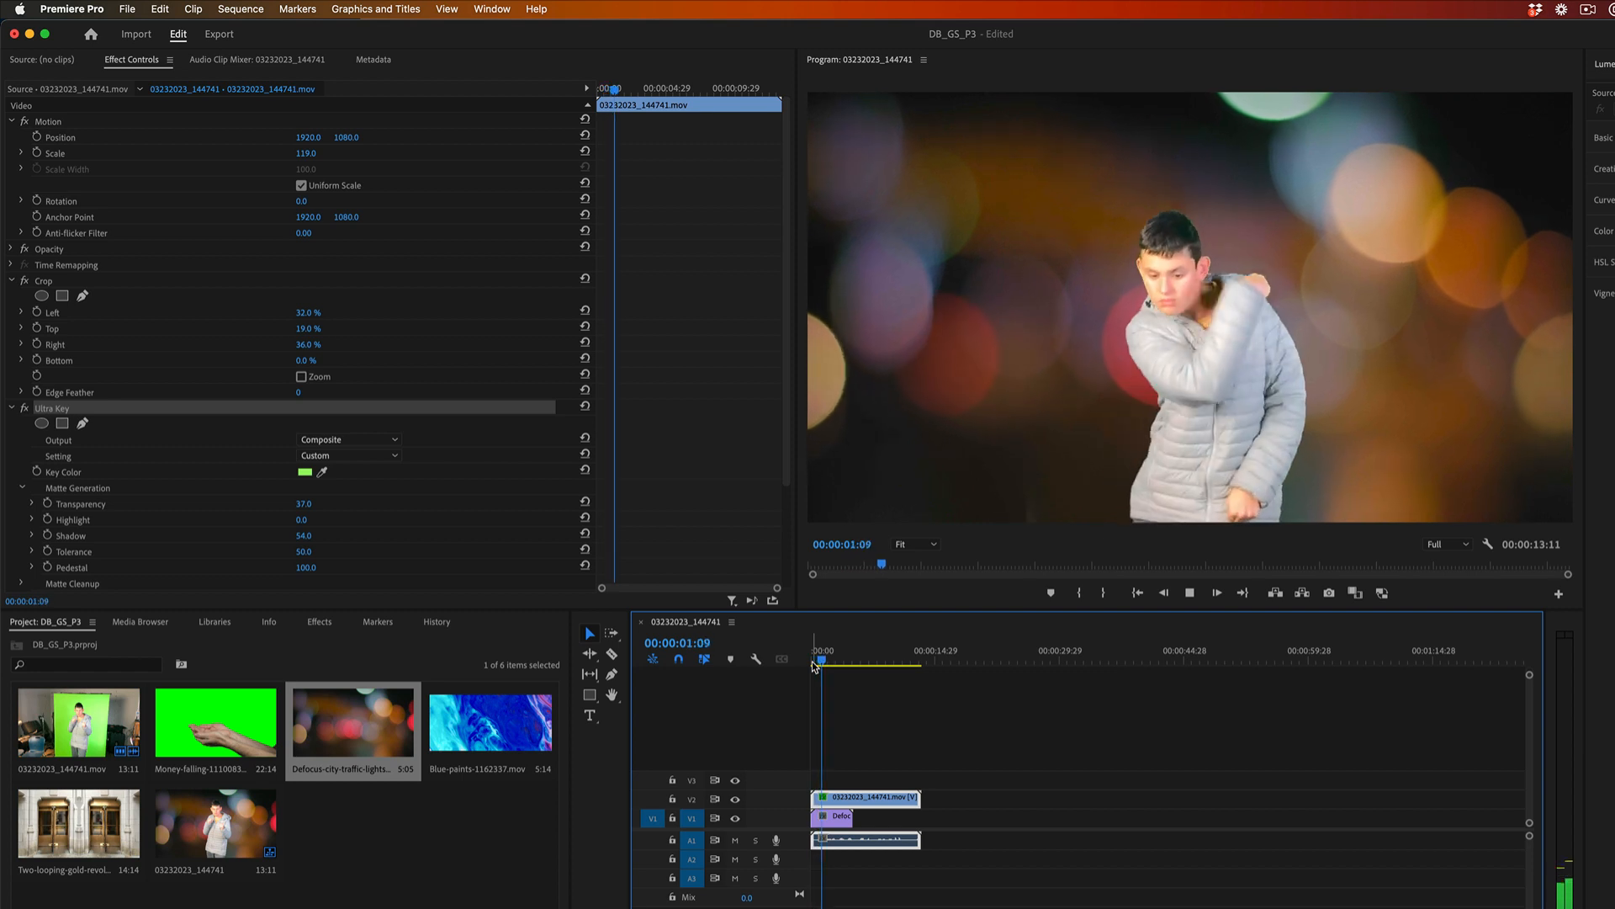
{"action": "key", "text": "space"}
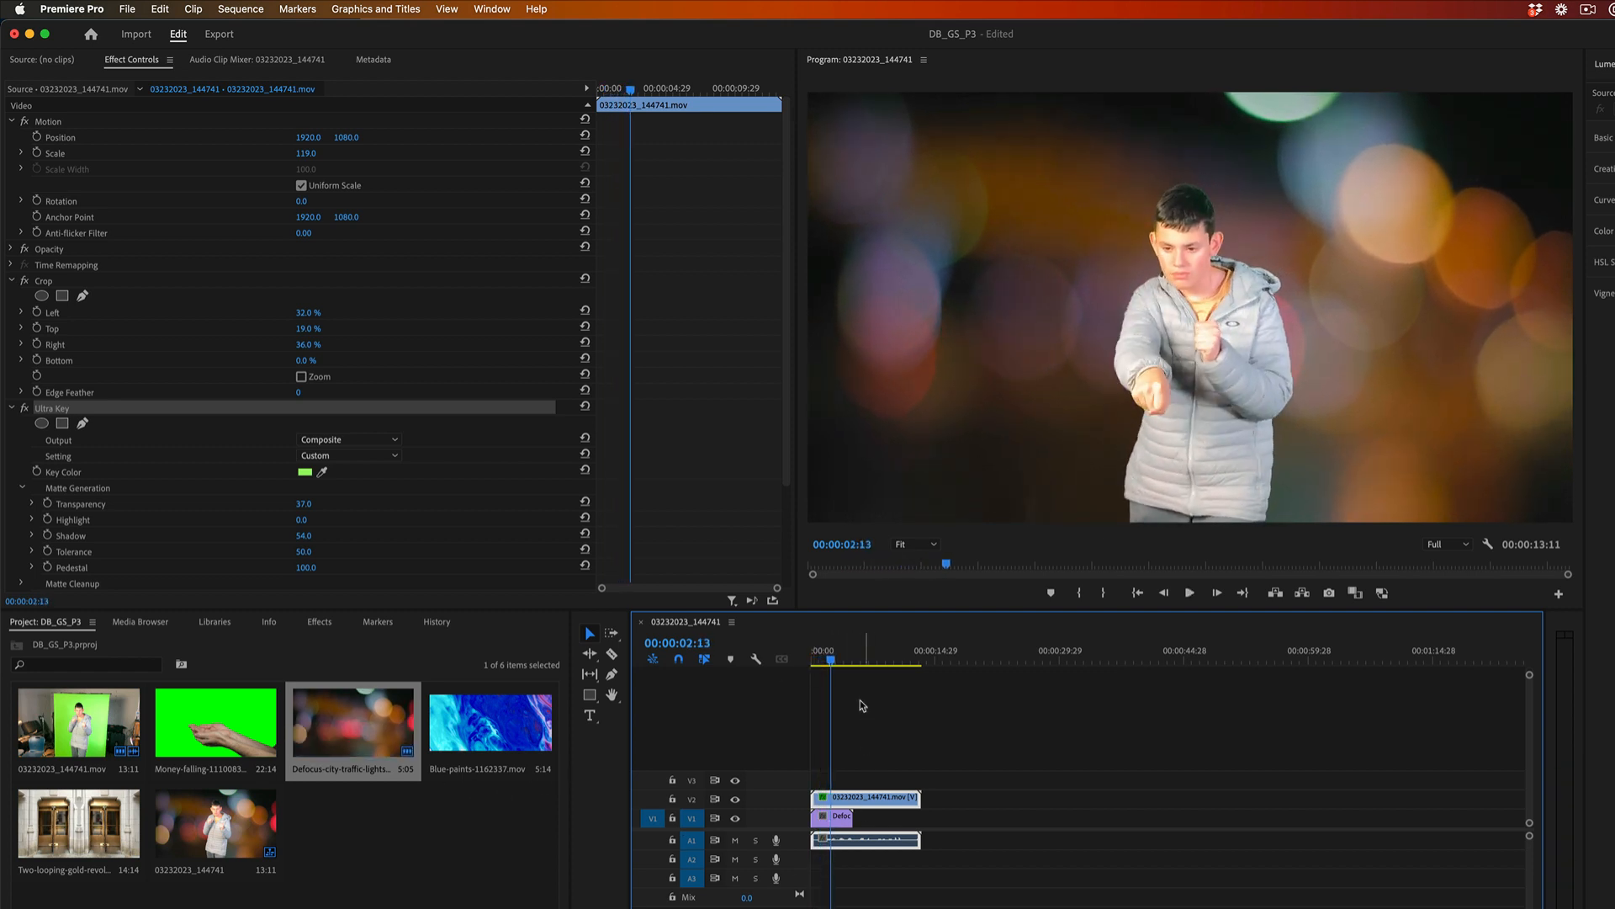
Repeat the traffic-lights clip twice more along V1, trim the last copy to the keyed clip's end, and play from the start.
{"action": "left_click_drag", "start_coordinate": [832, 665], "coordinate": [856, 664]}
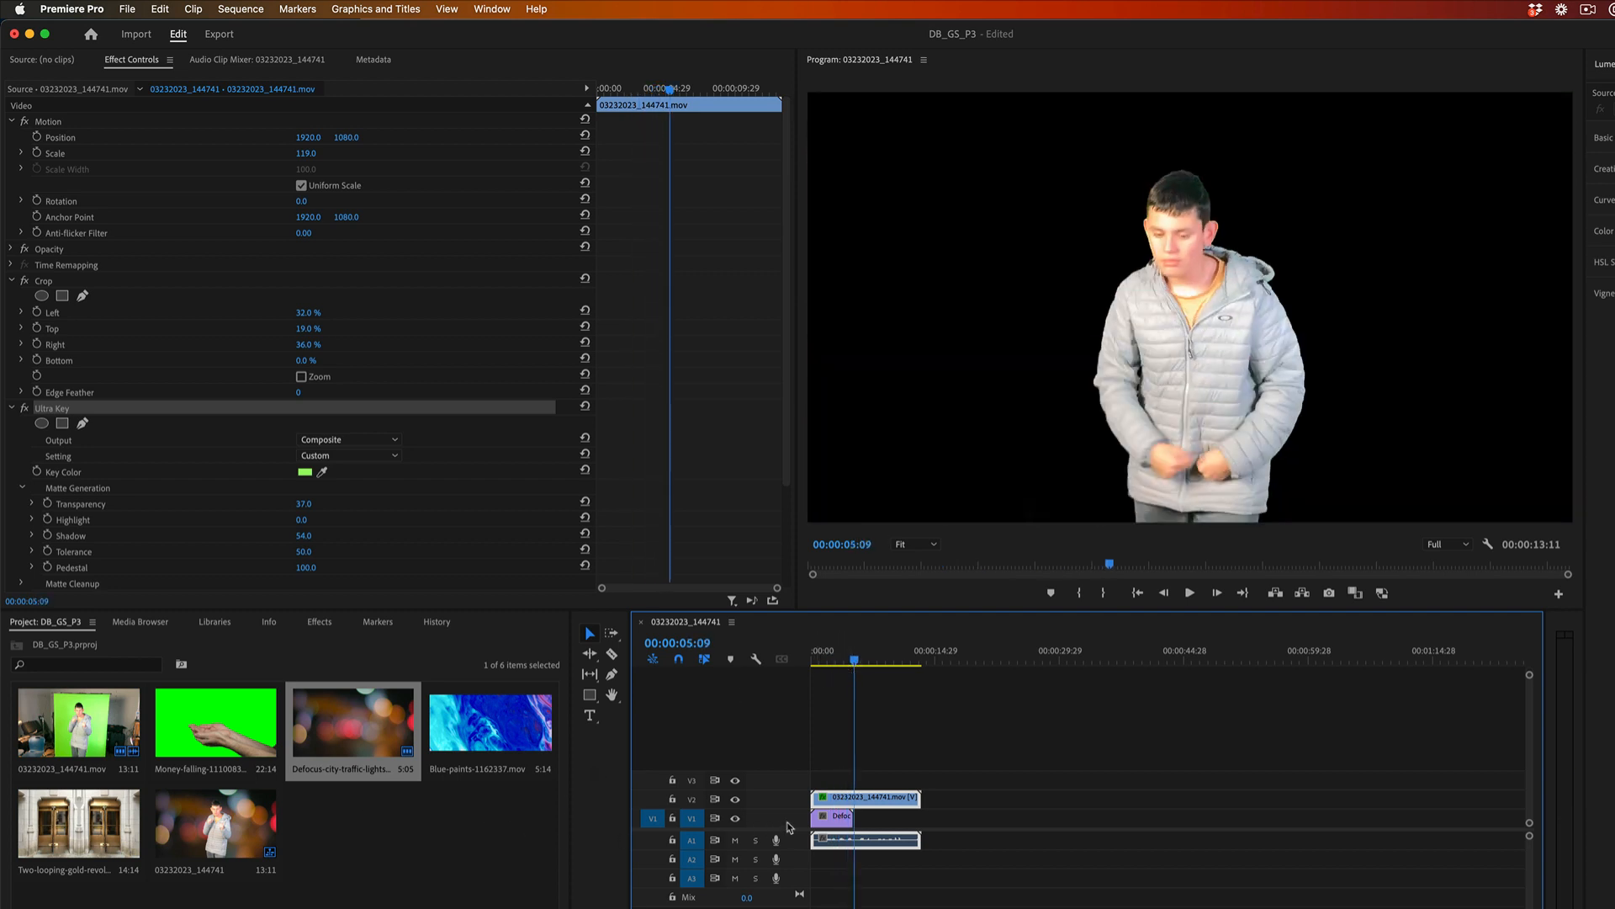
{"action": "left_click", "coordinate": [833, 820]}
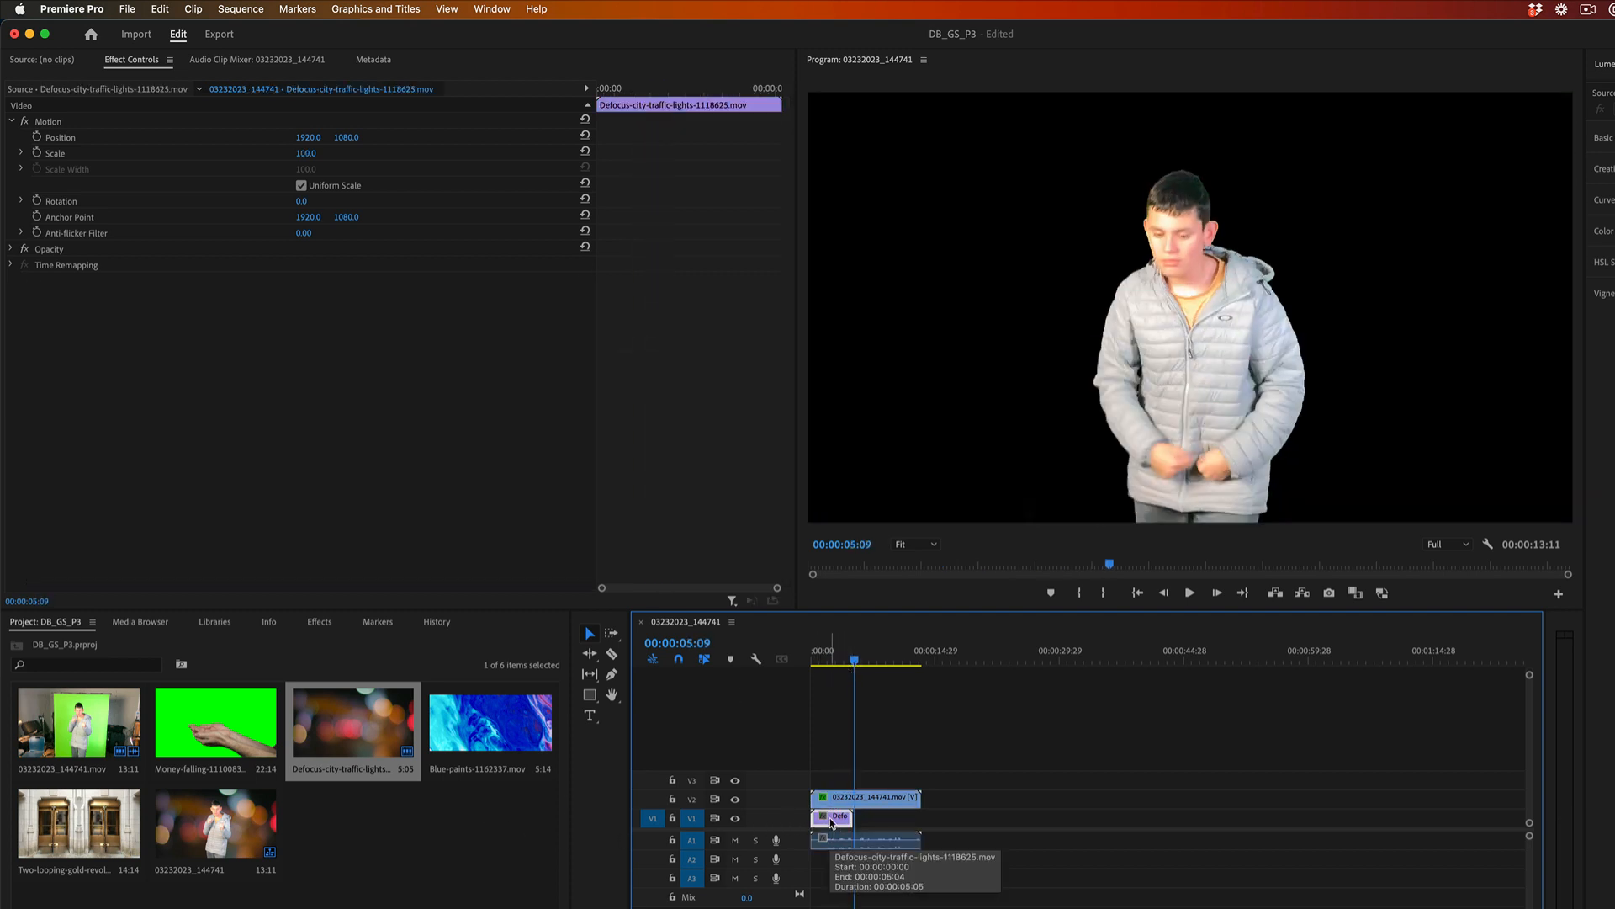
{"action": "key", "text": "super+v"}
{"action": "key", "text": "super+v"}
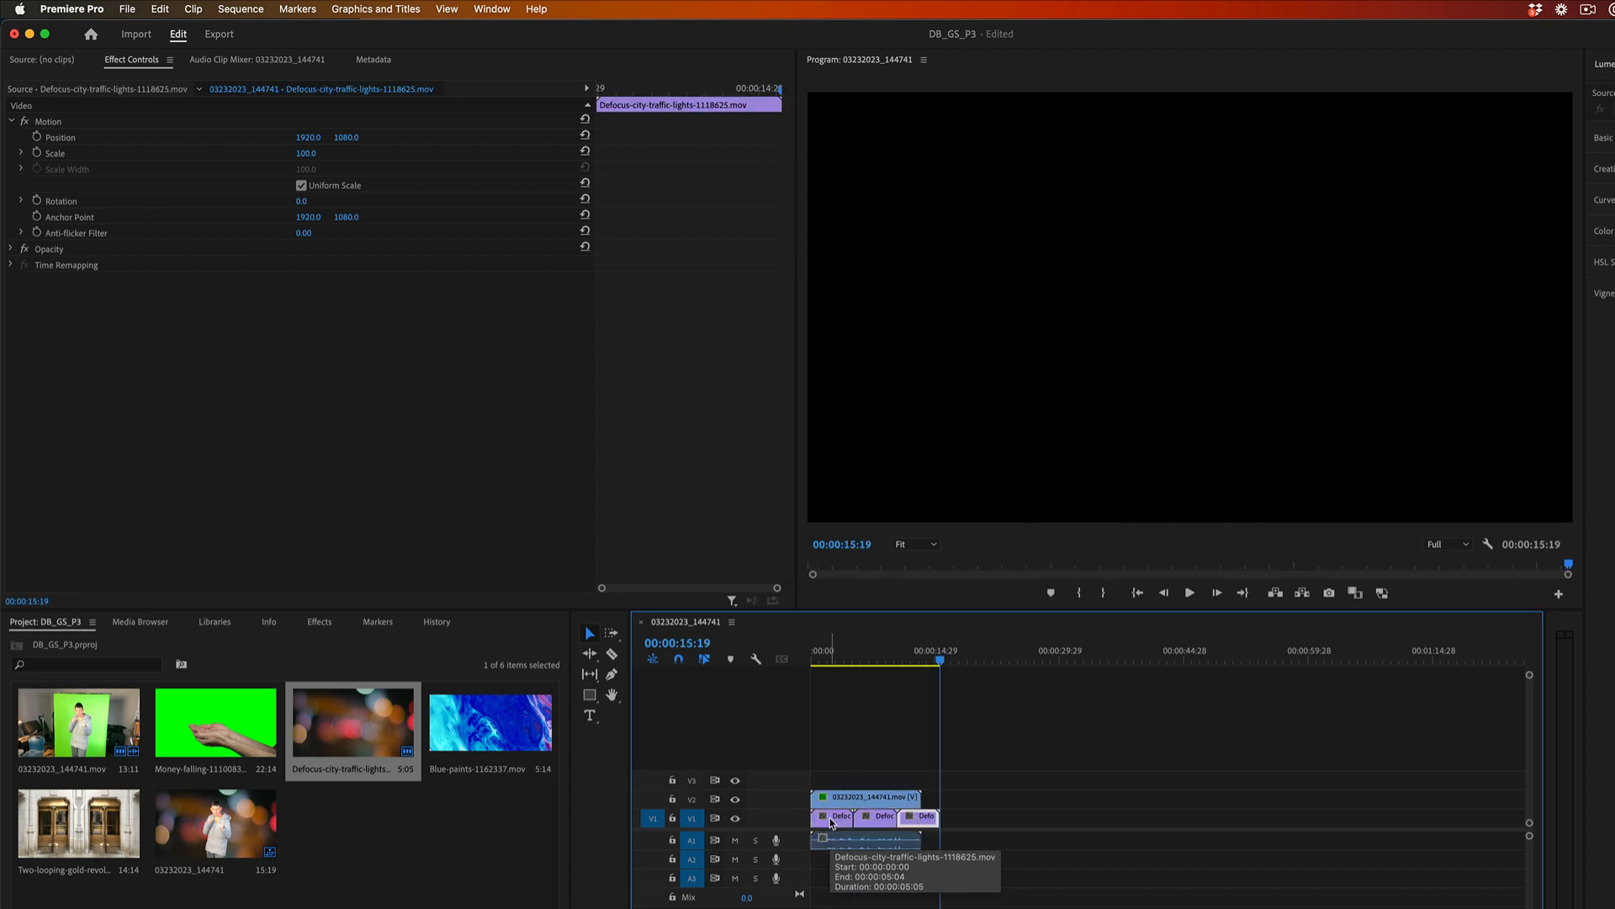
{"action": "left_click", "coordinate": [875, 822]}
{"action": "left_click_drag", "start_coordinate": [873, 822], "coordinate": [921, 817]}
{"action": "left_click", "coordinate": [907, 822]}
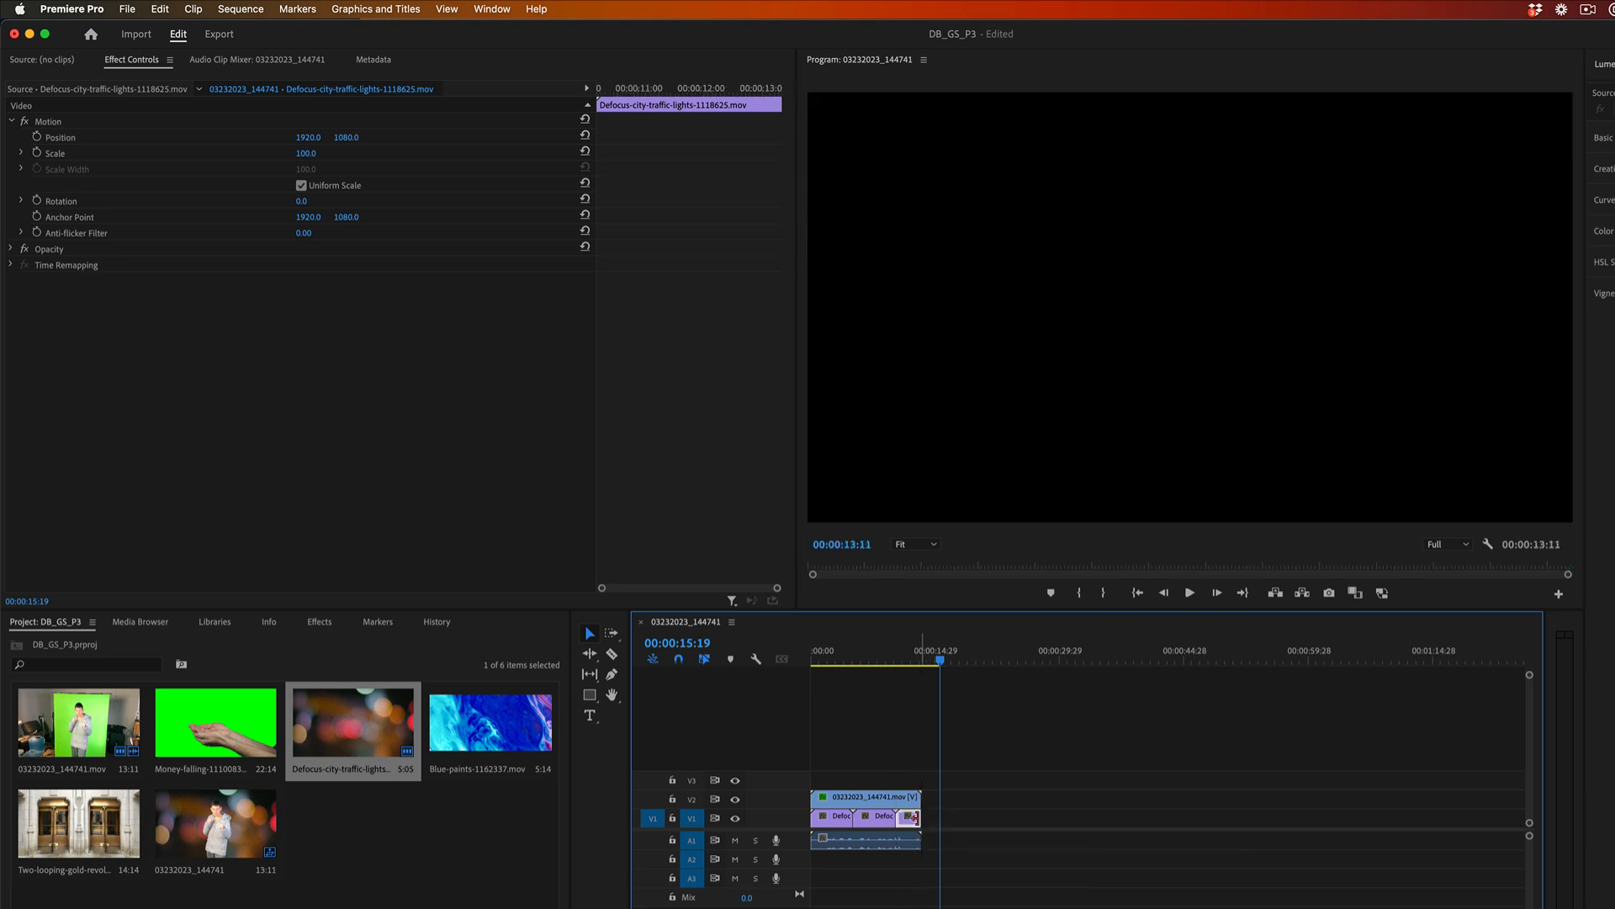
{"action": "left_click_drag", "start_coordinate": [816, 656], "coordinate": [795, 657]}
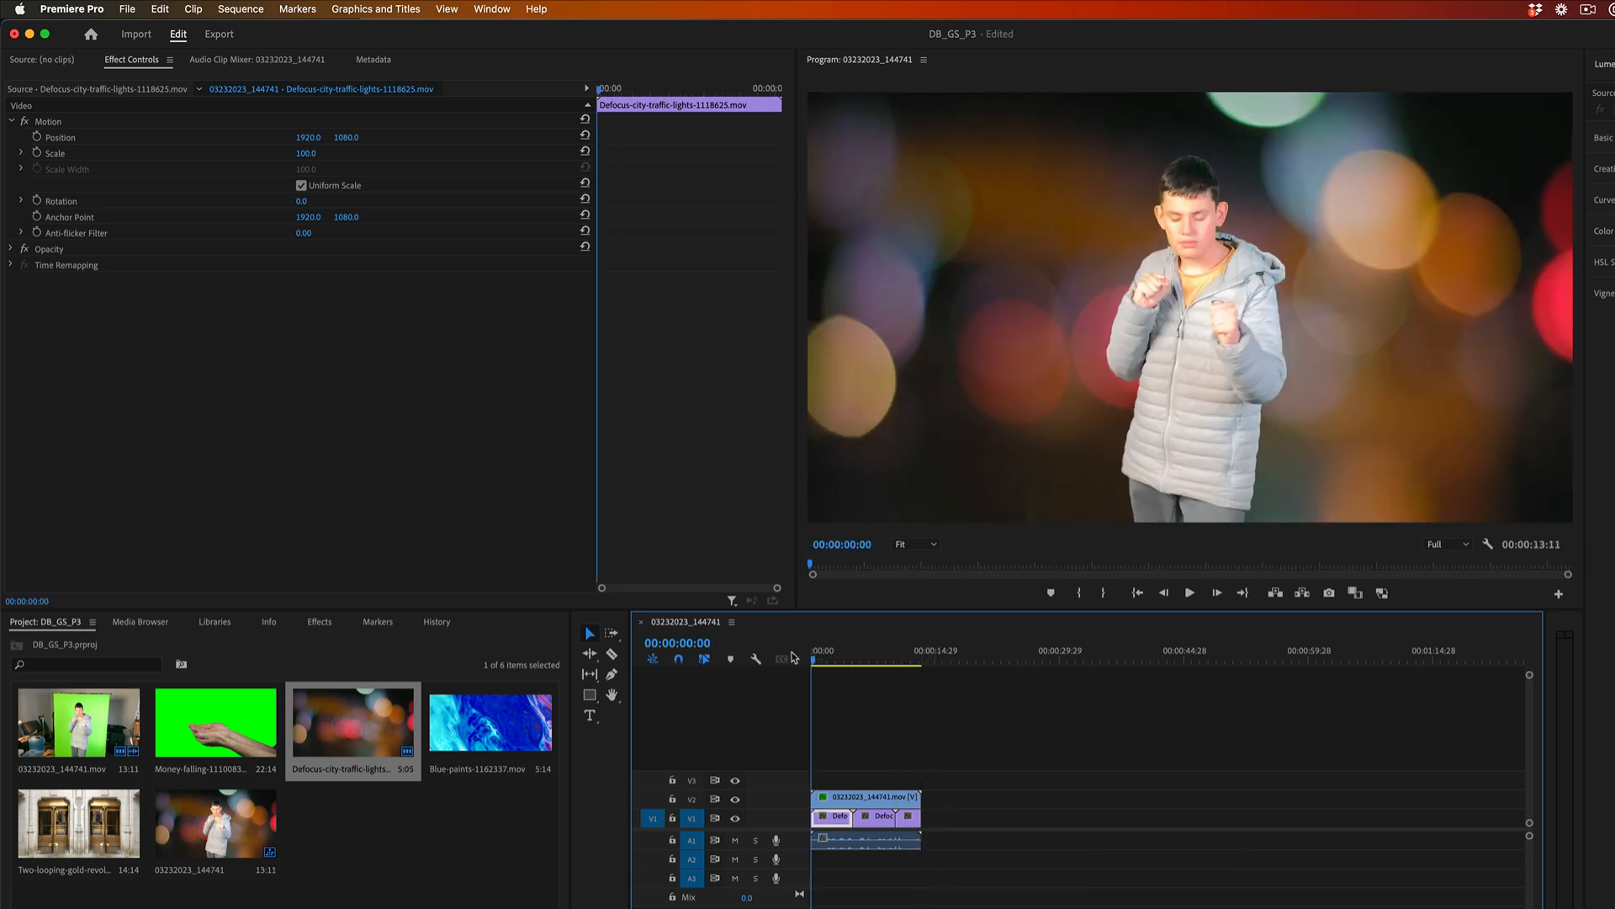
{"action": "key", "text": "space"}
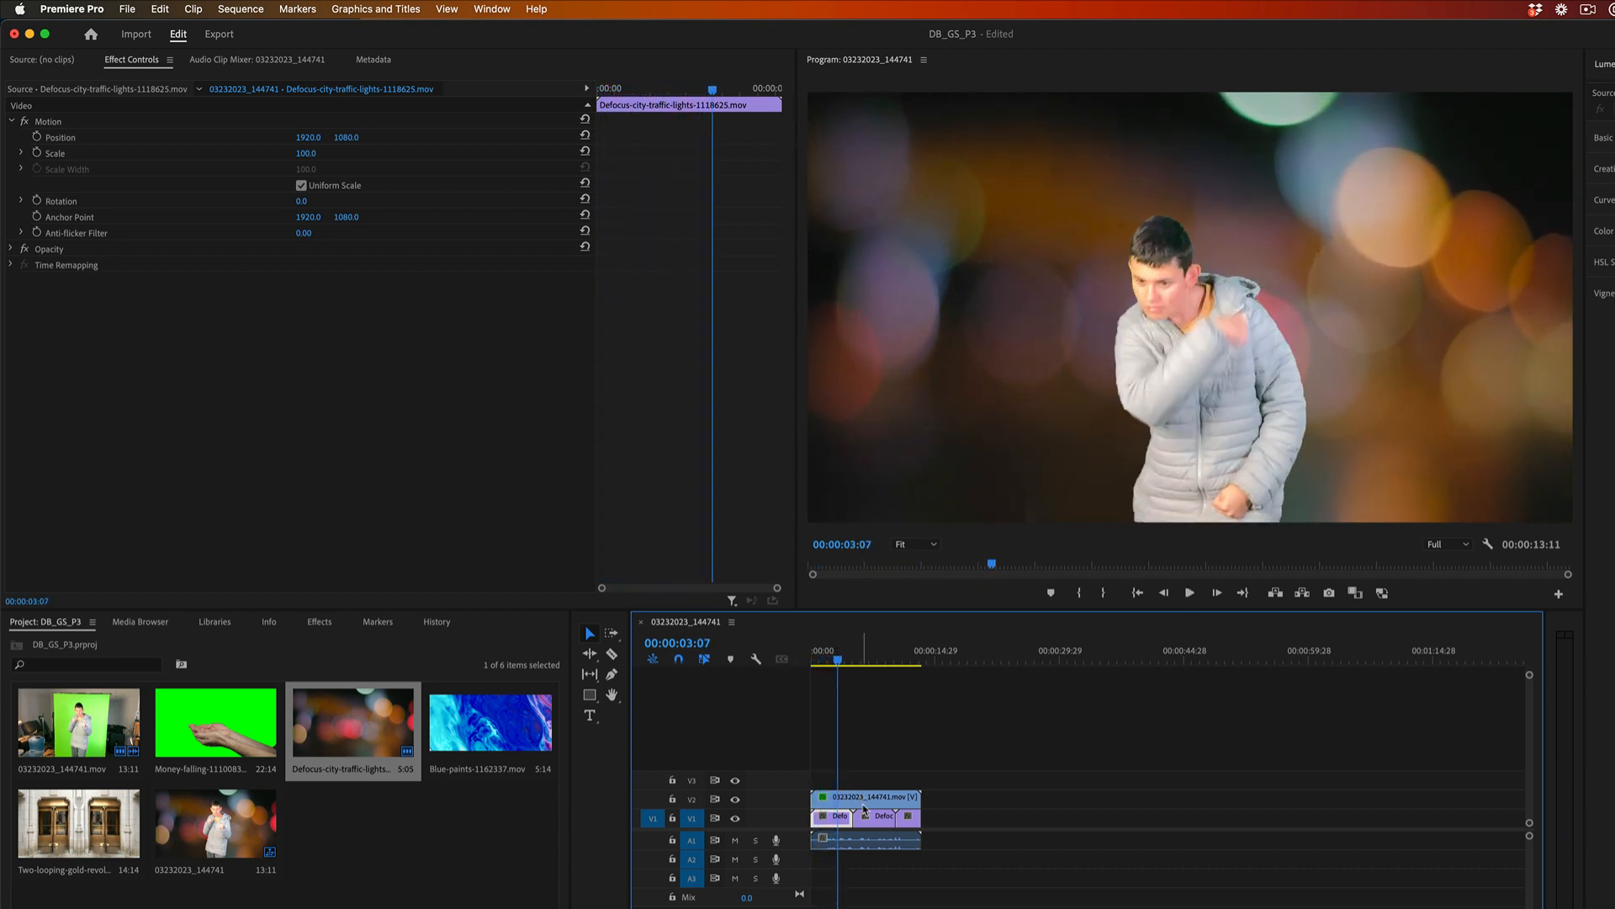
Replace the traffic-lights clips on V1 with three consecutive copies of Blue-paints-1162337.mov, trimming the last to the keyed clip's end.
{"action": "left_click_drag", "start_coordinate": [941, 823], "coordinate": [830, 820]}
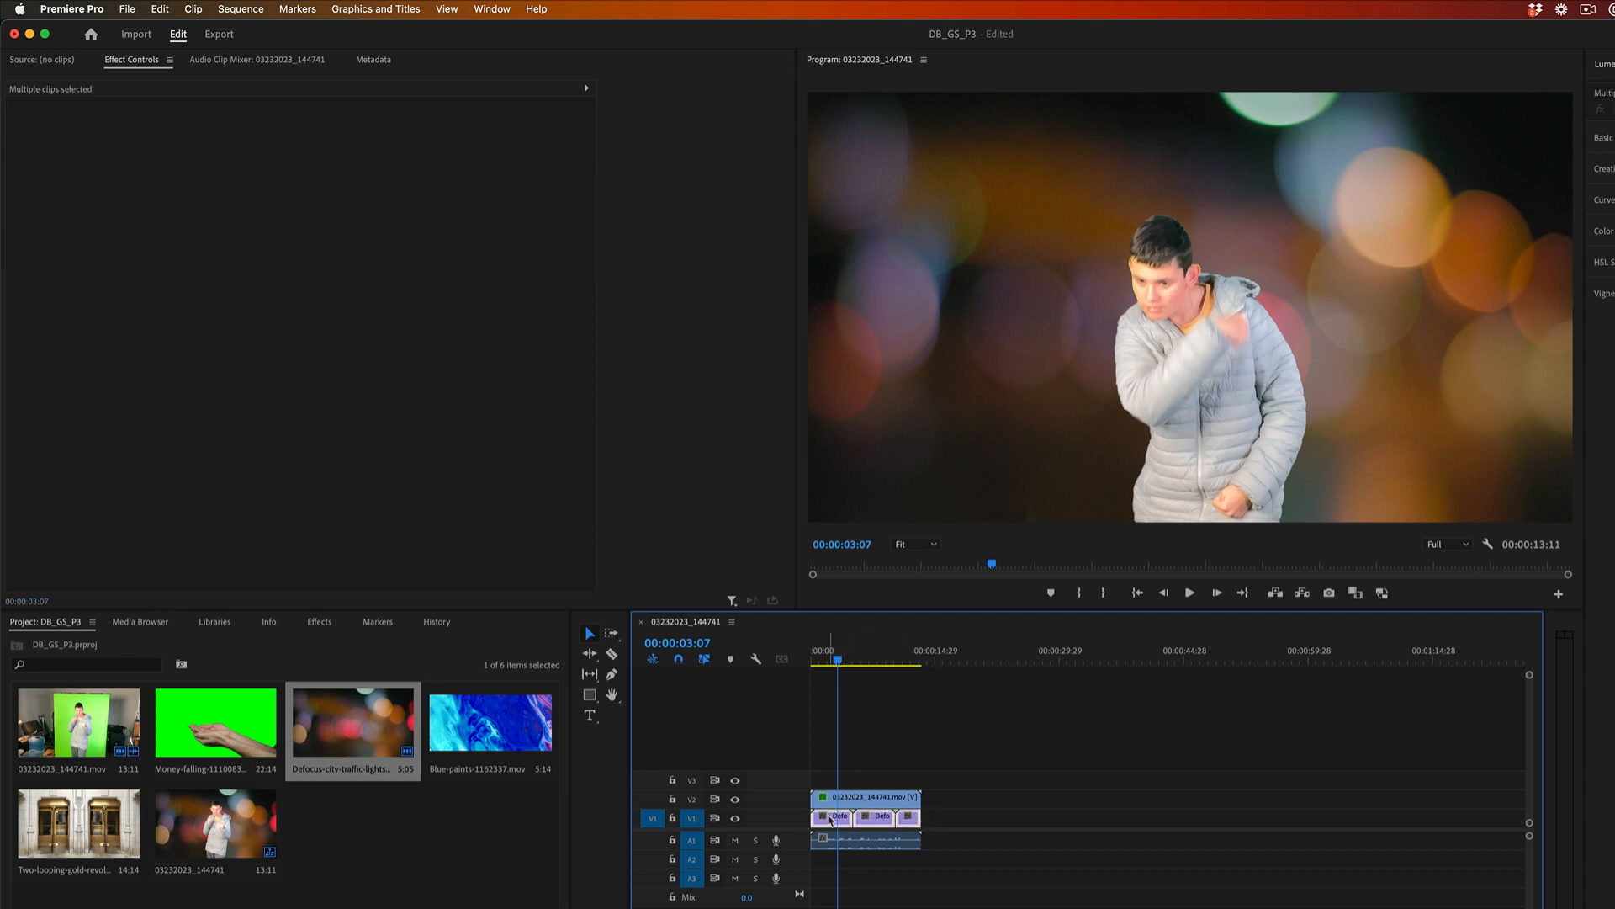
{"action": "key", "text": "Delete"}
{"action": "mouse_move", "coordinate": [503, 726]}
{"action": "left_mouse_down"}
{"action": "mouse_move", "coordinate": [829, 766]}
{"action": "mouse_move", "coordinate": [822, 822]}
{"action": "left_mouse_up"}
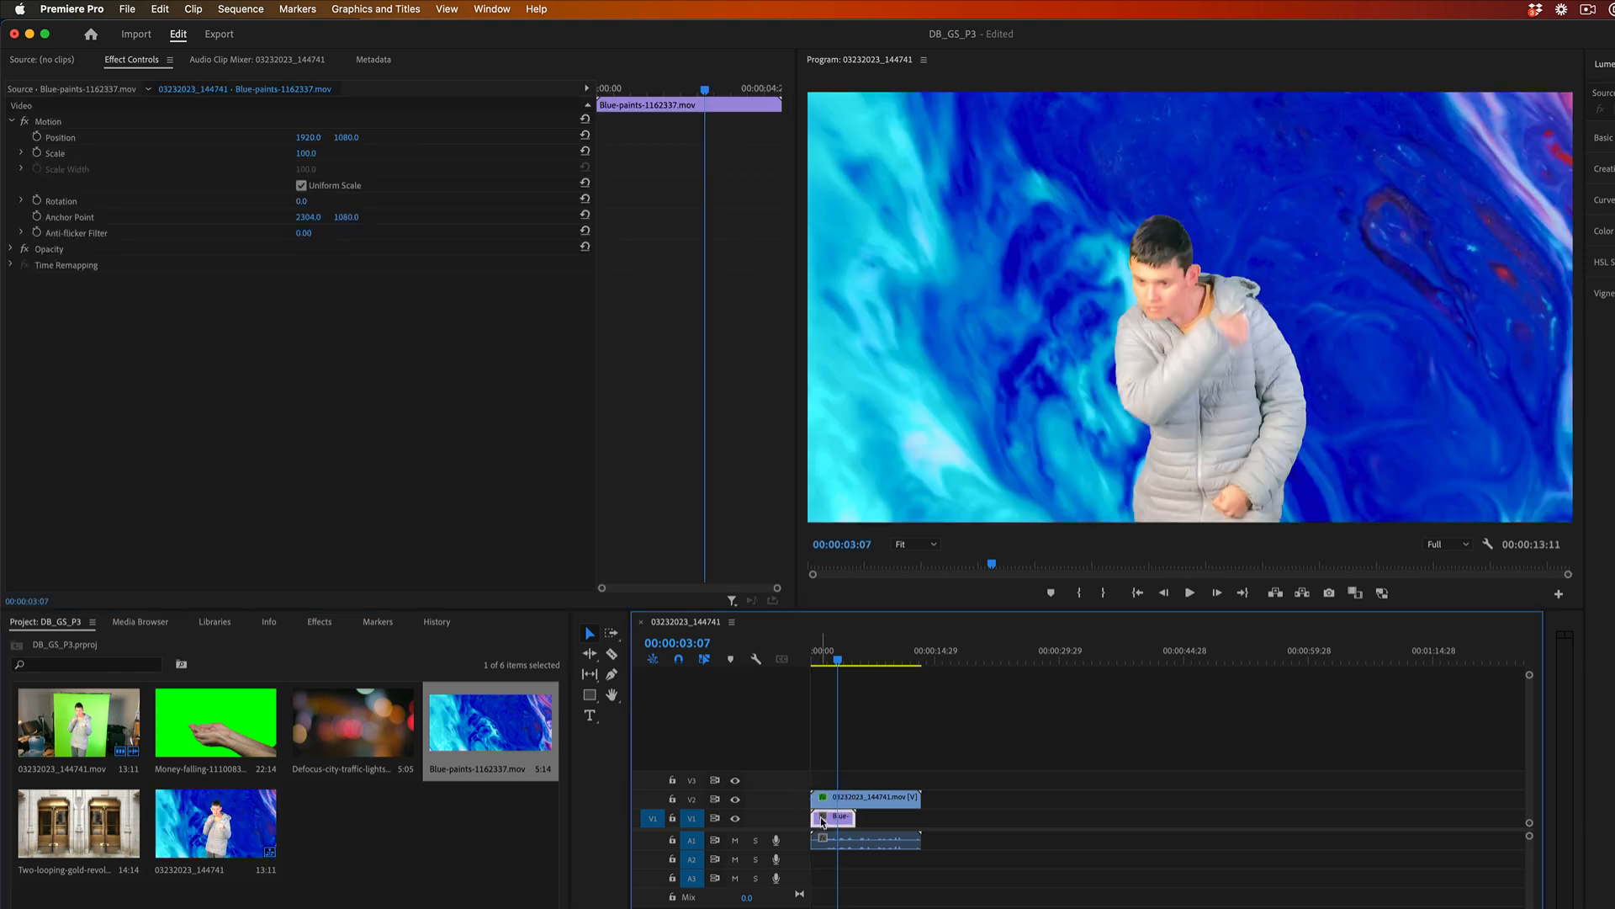
{"action": "left_click", "coordinate": [860, 660]}
{"action": "key", "text": "super+v"}
{"action": "key", "text": "super+v"}
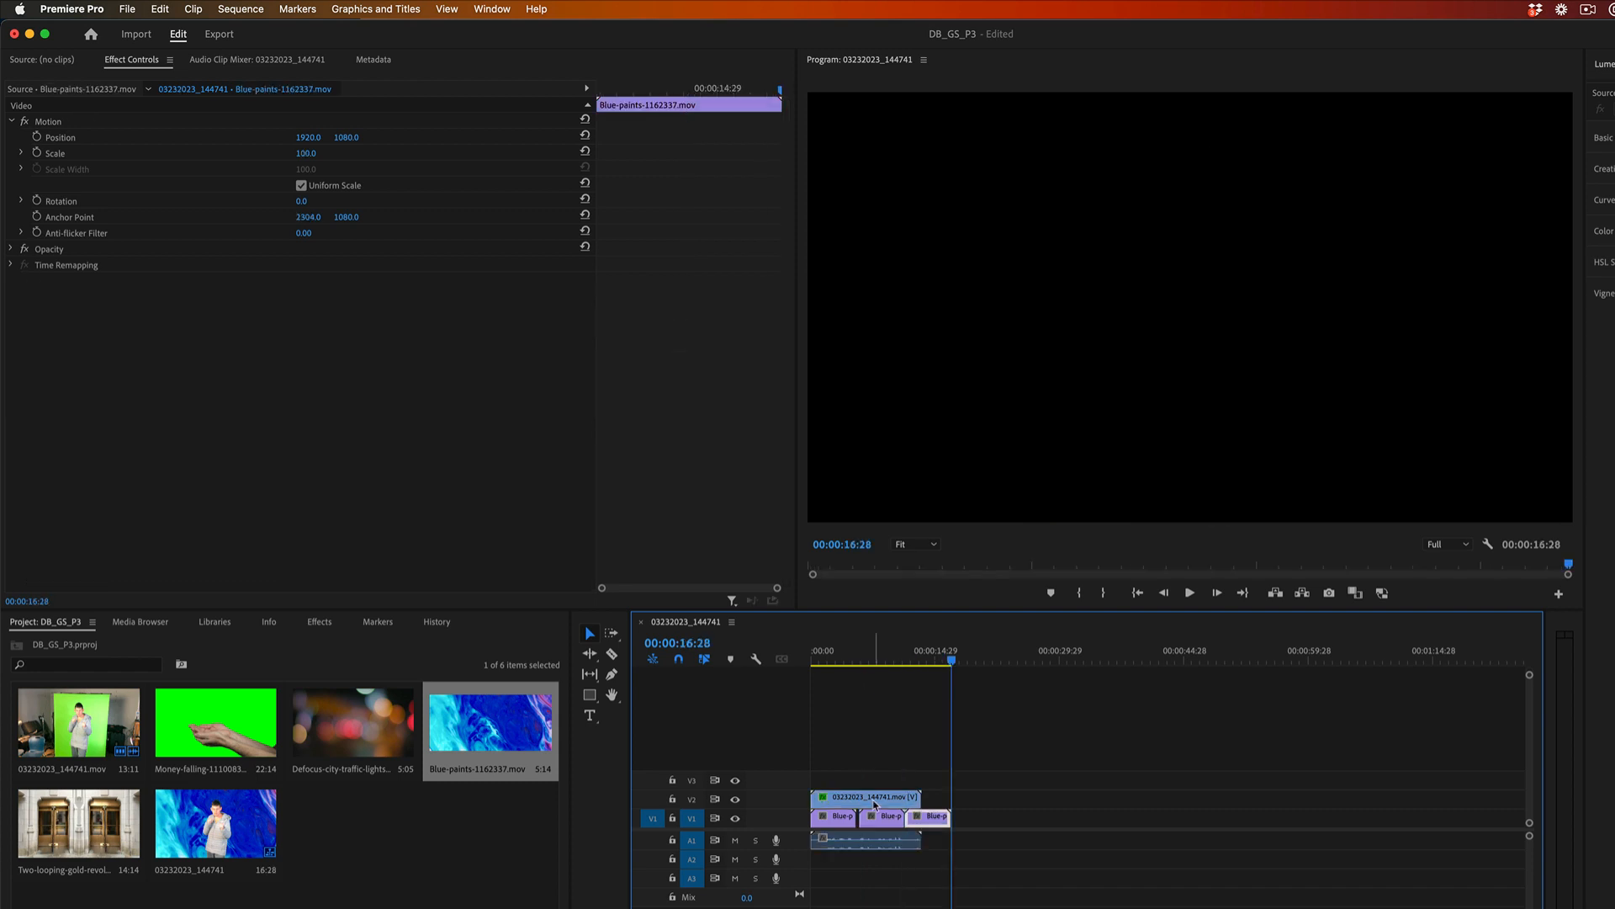
{"action": "mouse_move", "coordinate": [874, 817]}
{"action": "left_mouse_down"}
{"action": "mouse_move", "coordinate": [944, 818]}
{"action": "mouse_move", "coordinate": [924, 816]}
{"action": "left_mouse_up"}
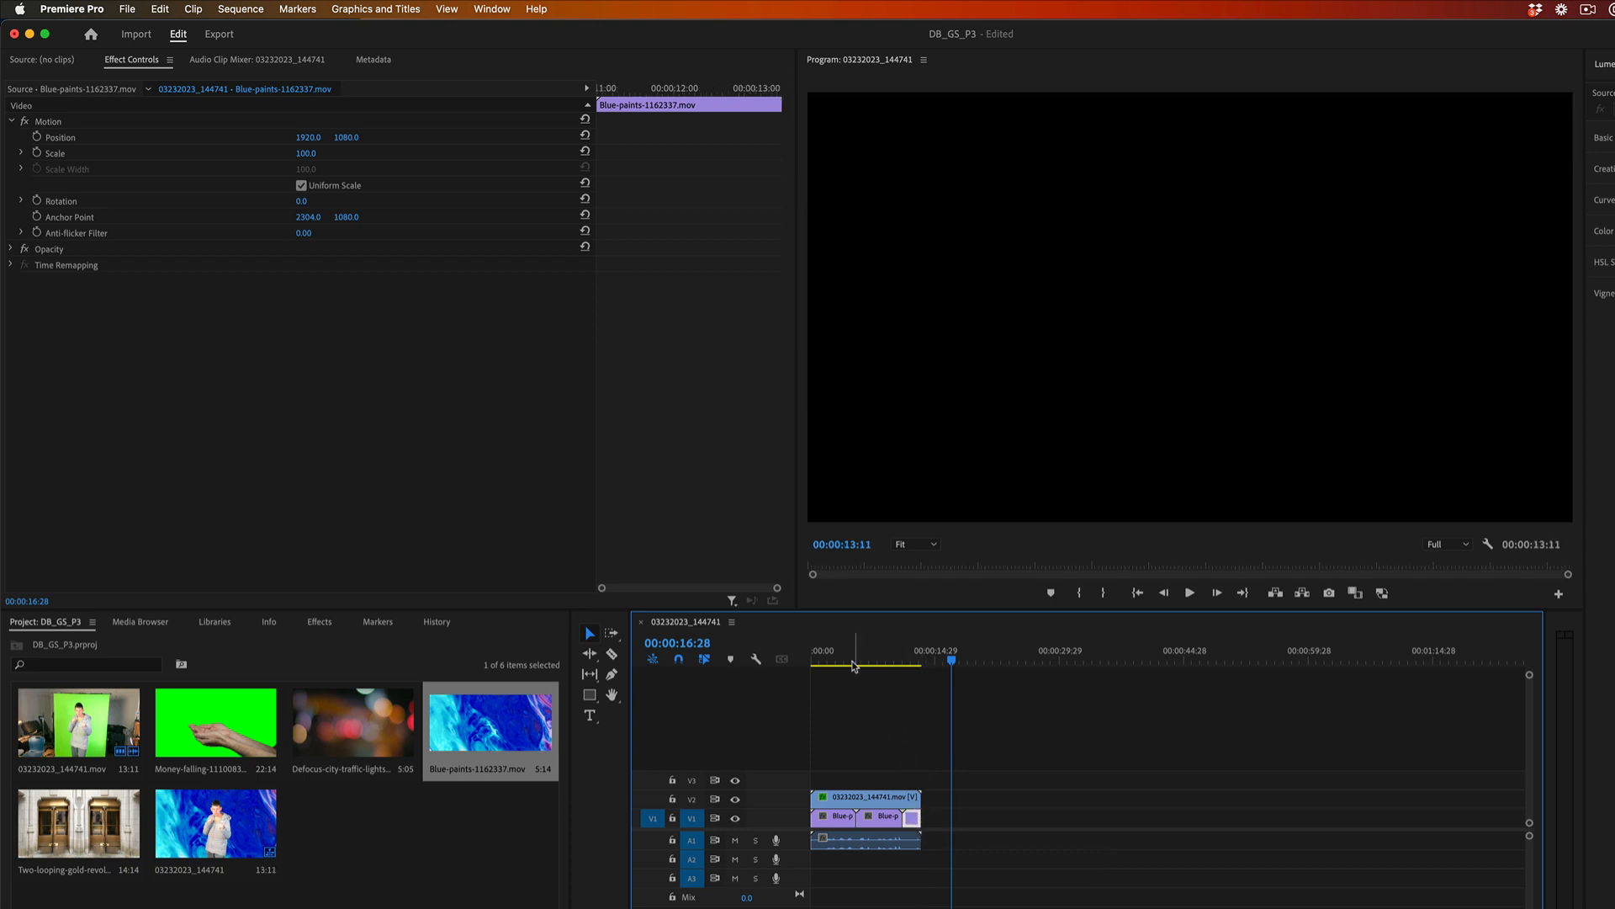
Play the sequence from the start to preview the subject over the blue paint background.
{"action": "left_click_drag", "start_coordinate": [854, 665], "coordinate": [810, 664]}
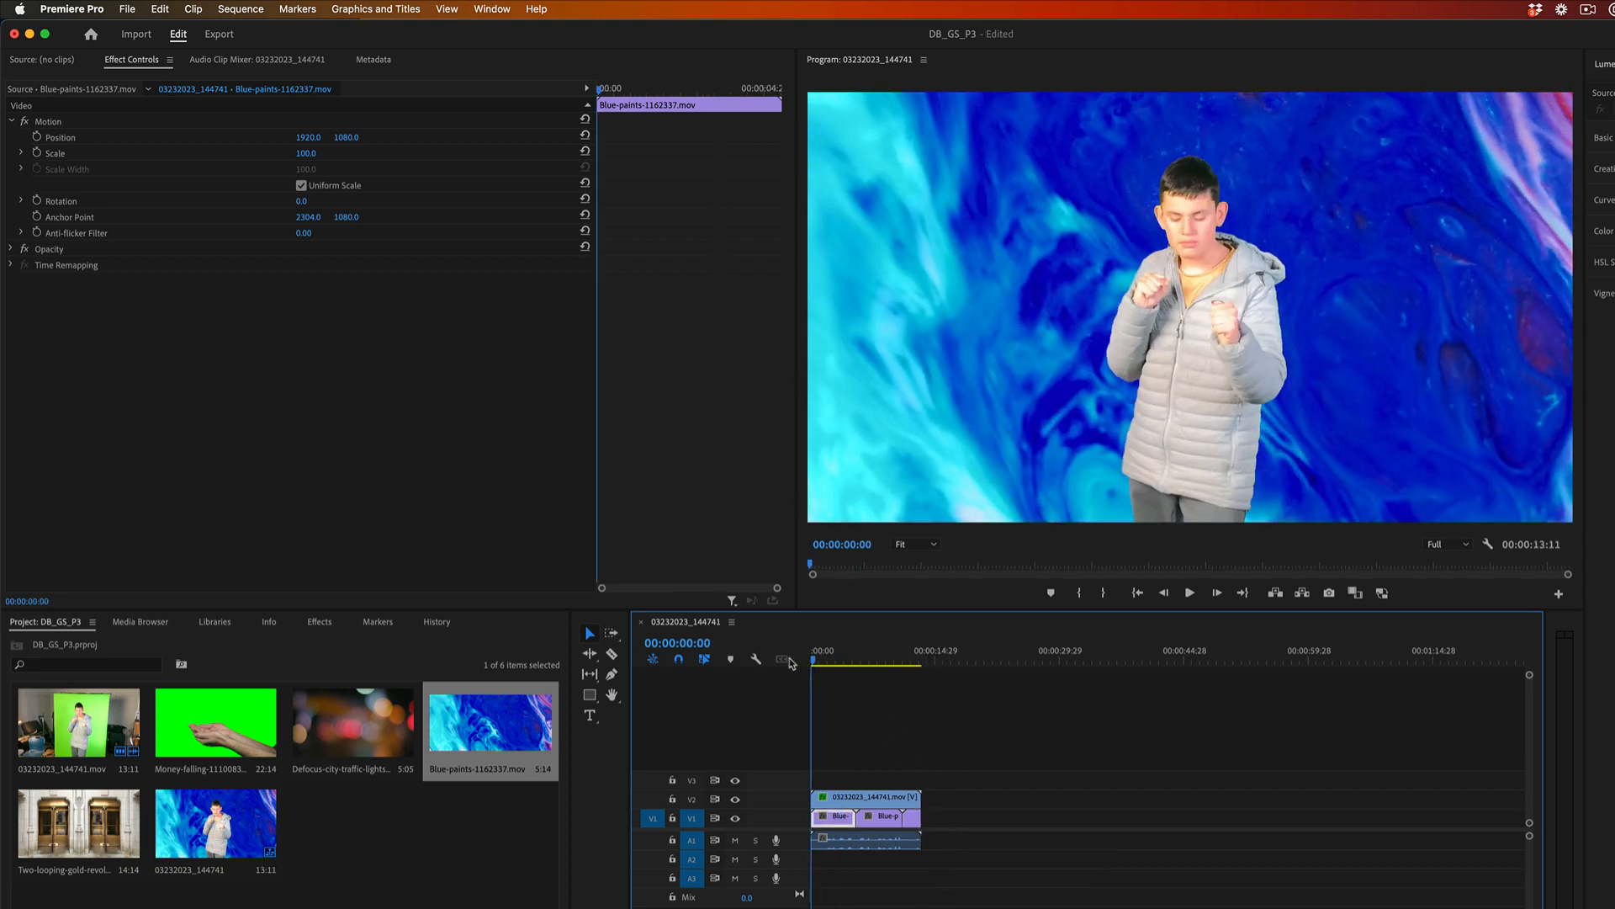
{"action": "key", "text": "space"}
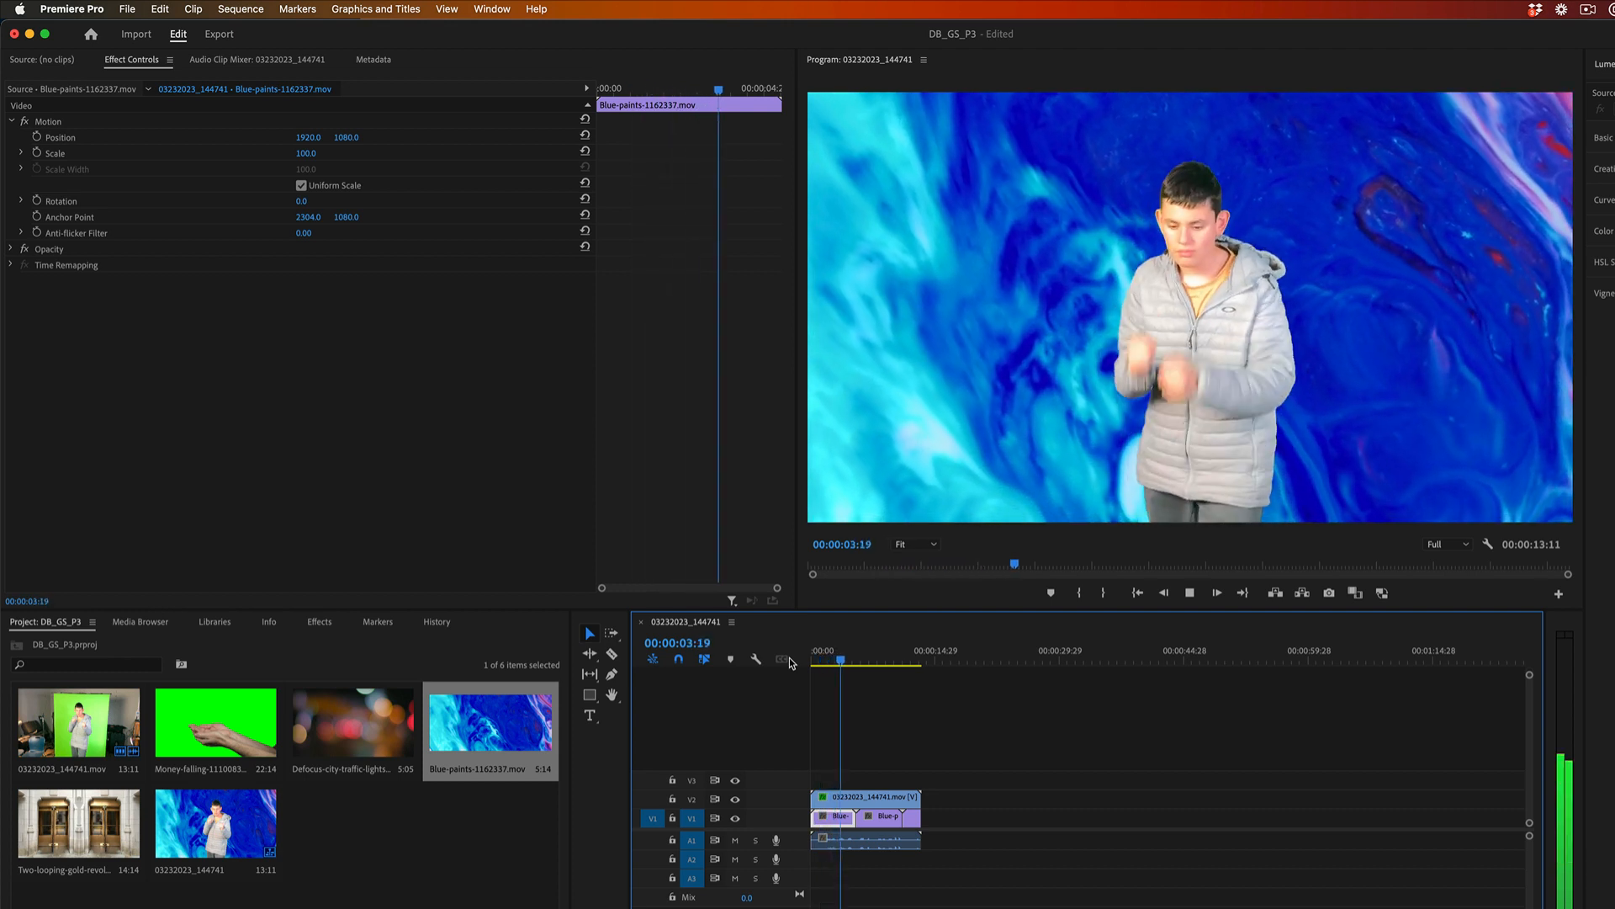
{"action": "key", "text": "space"}
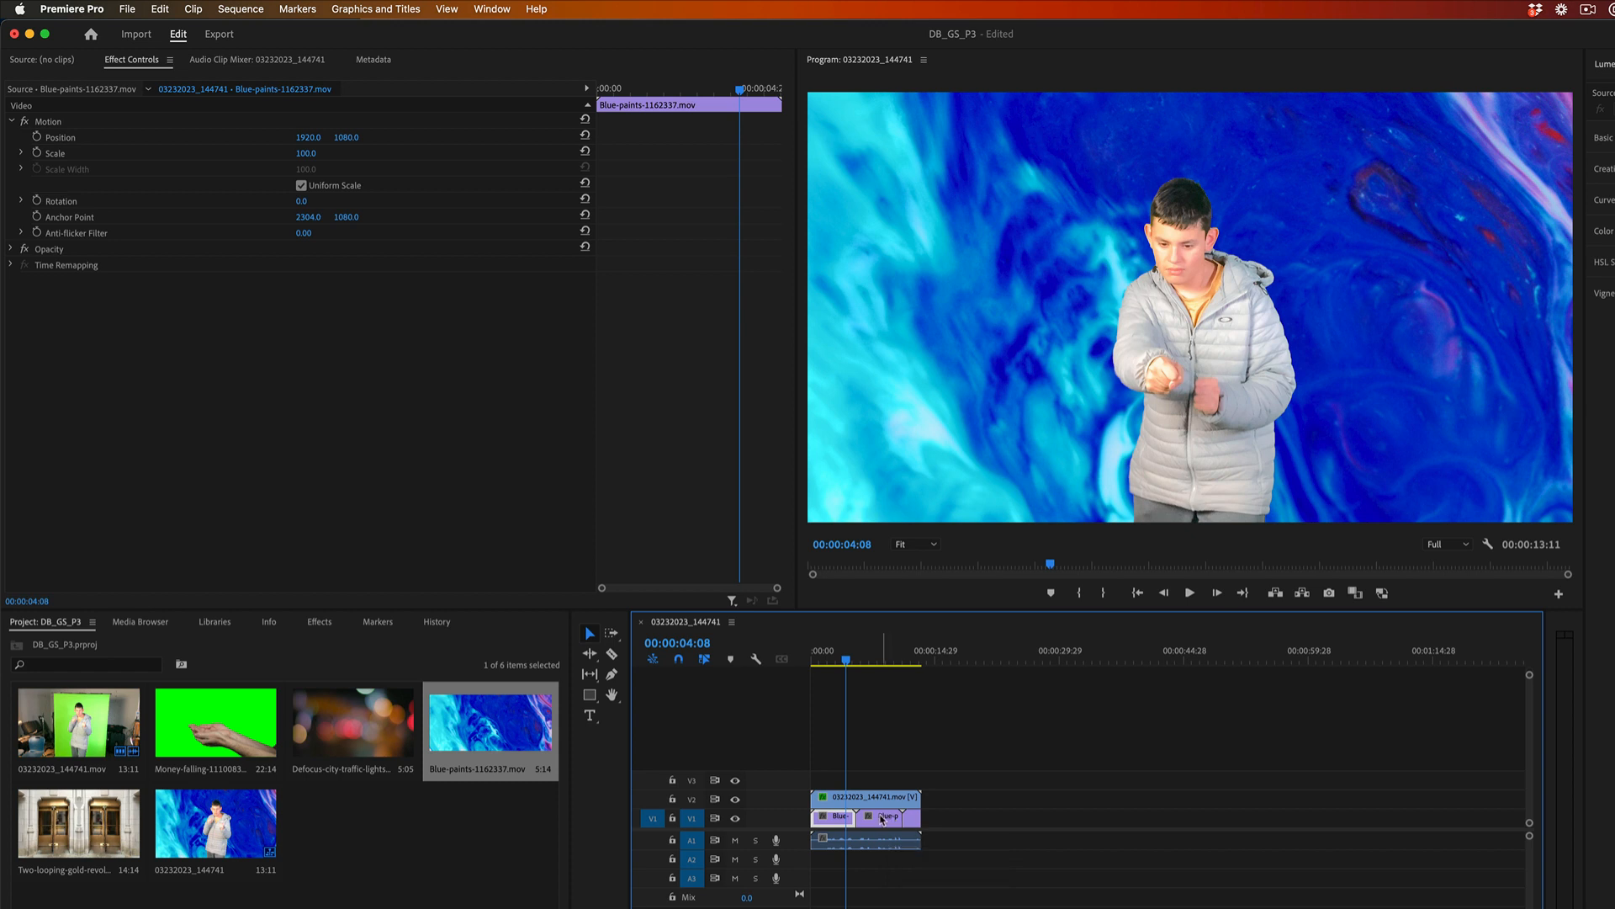
Replace the Blue-paints clips on V1 with the Two-looping-gold-revolving-glass-doors clip and trim it to the keyed clip's end.
{"action": "left_click_drag", "start_coordinate": [940, 823], "coordinate": [828, 824]}
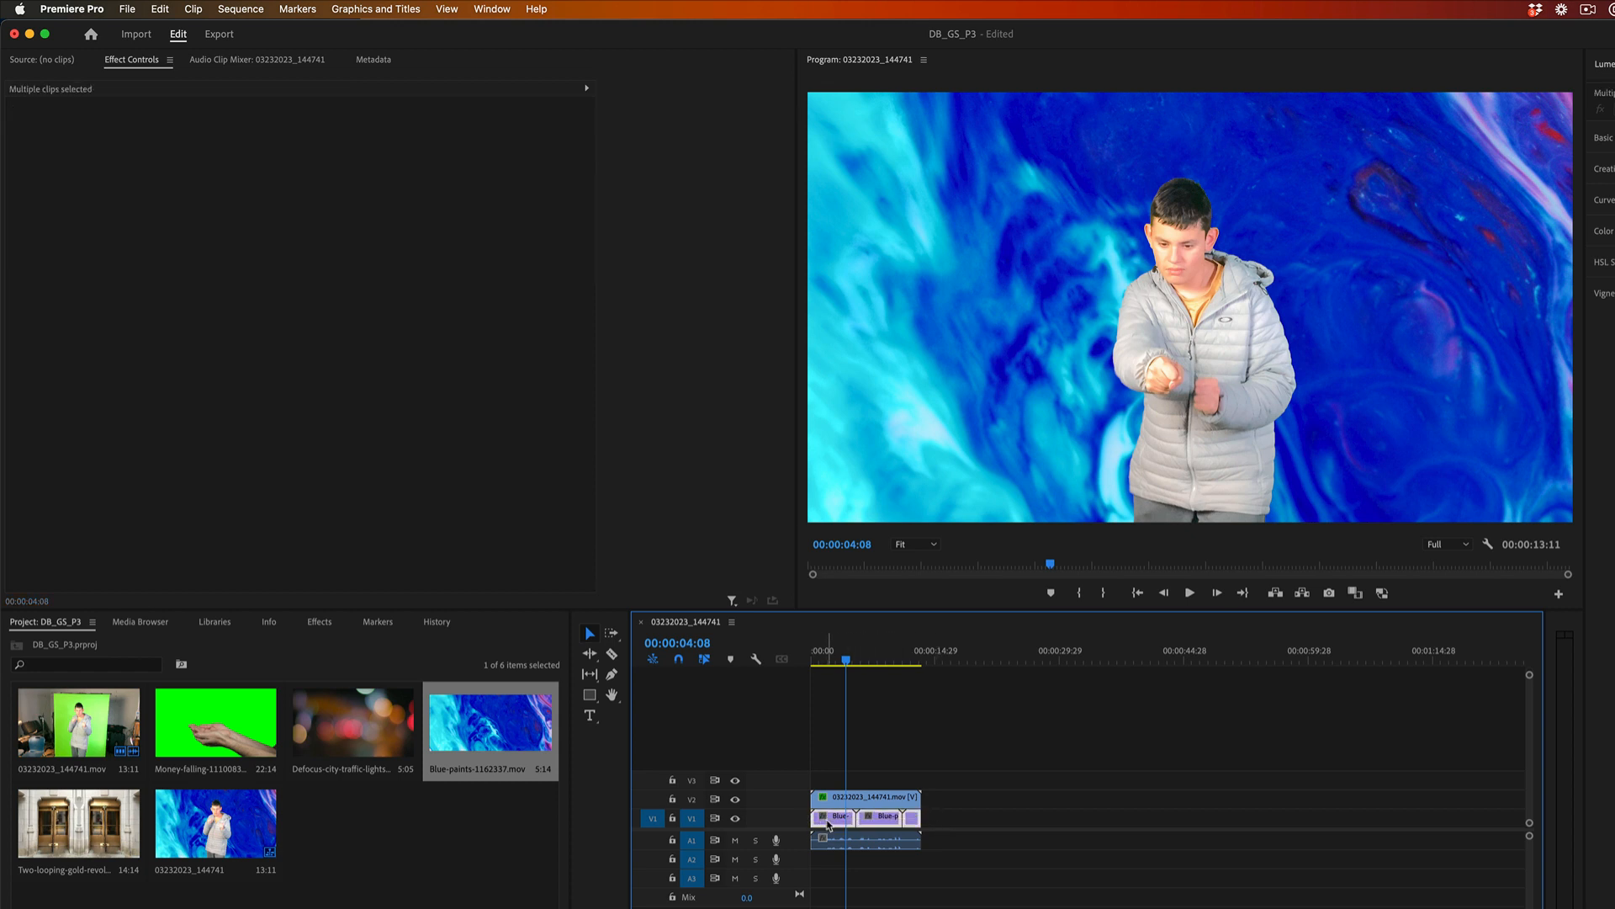
{"action": "key", "text": "Delete"}
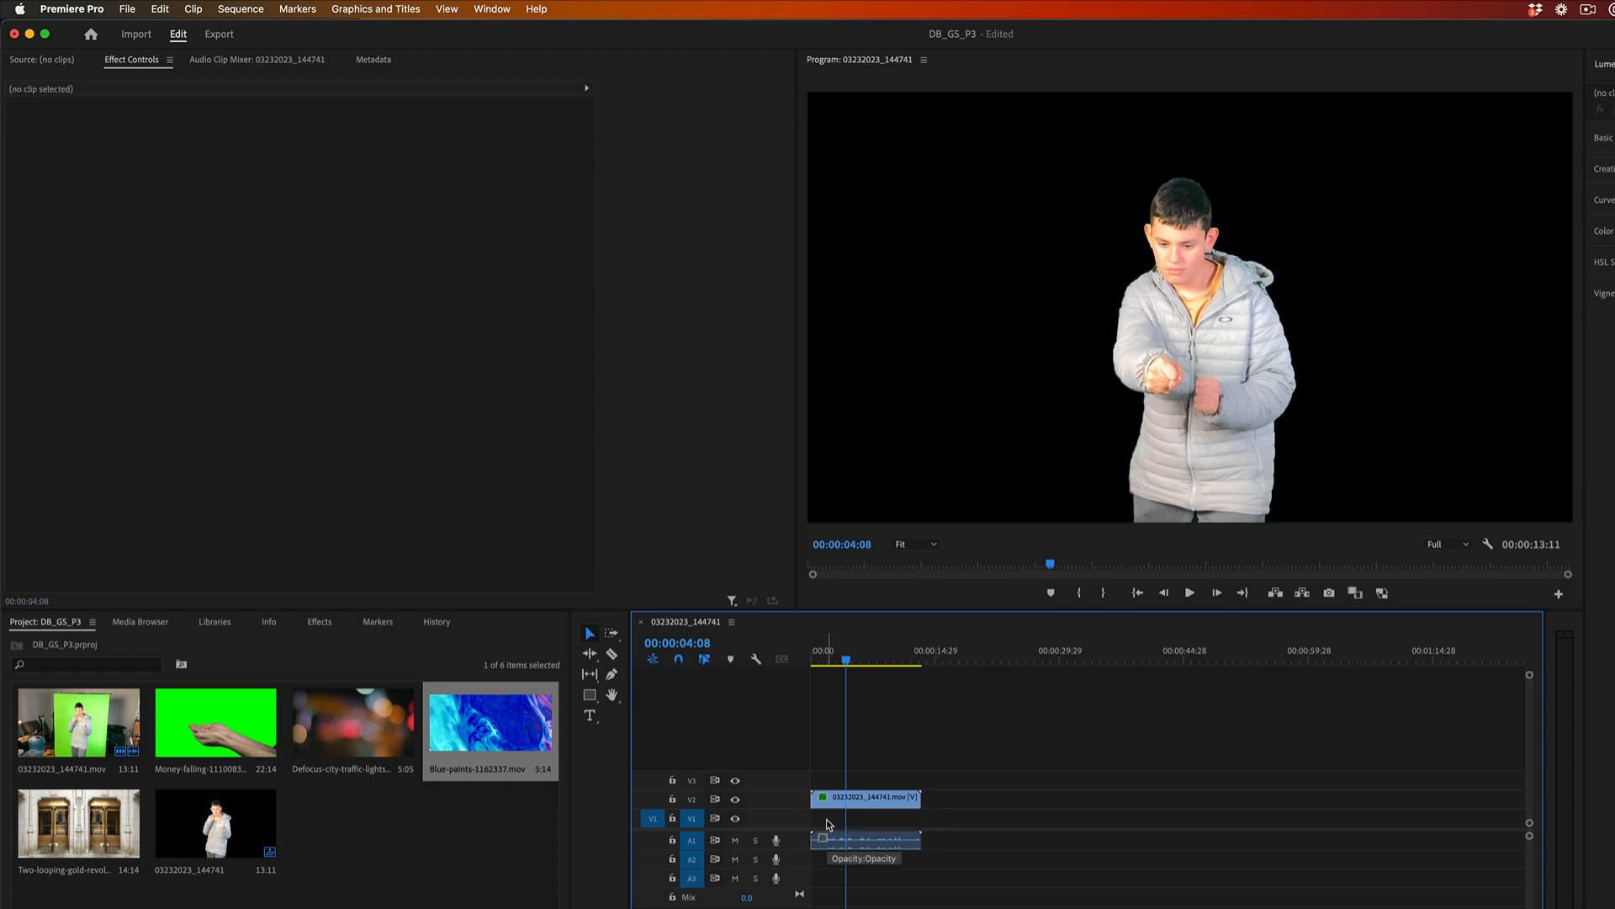
{"action": "left_click_drag", "start_coordinate": [87, 811], "coordinate": [821, 832]}
{"action": "left_click_drag", "start_coordinate": [811, 827], "coordinate": [811, 826]}
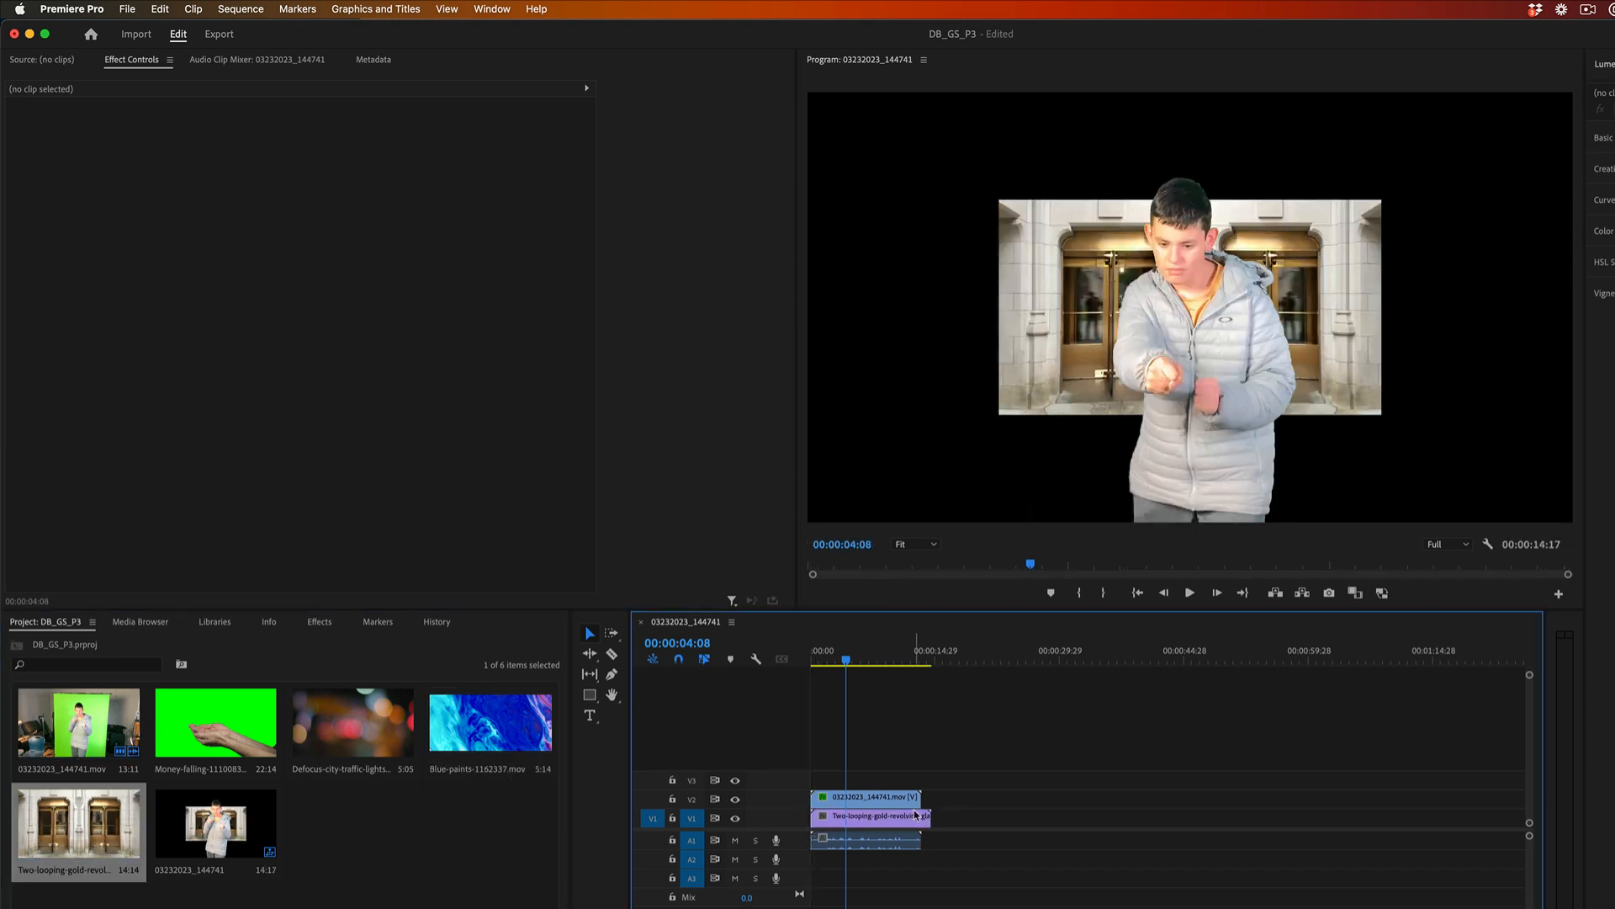
{"action": "left_click_drag", "start_coordinate": [936, 816], "coordinate": [921, 818]}
Set the revolving-doors clip's Scale to 208 so it fills the frame, and play the sequence from the start.
{"action": "left_click", "coordinate": [897, 825]}
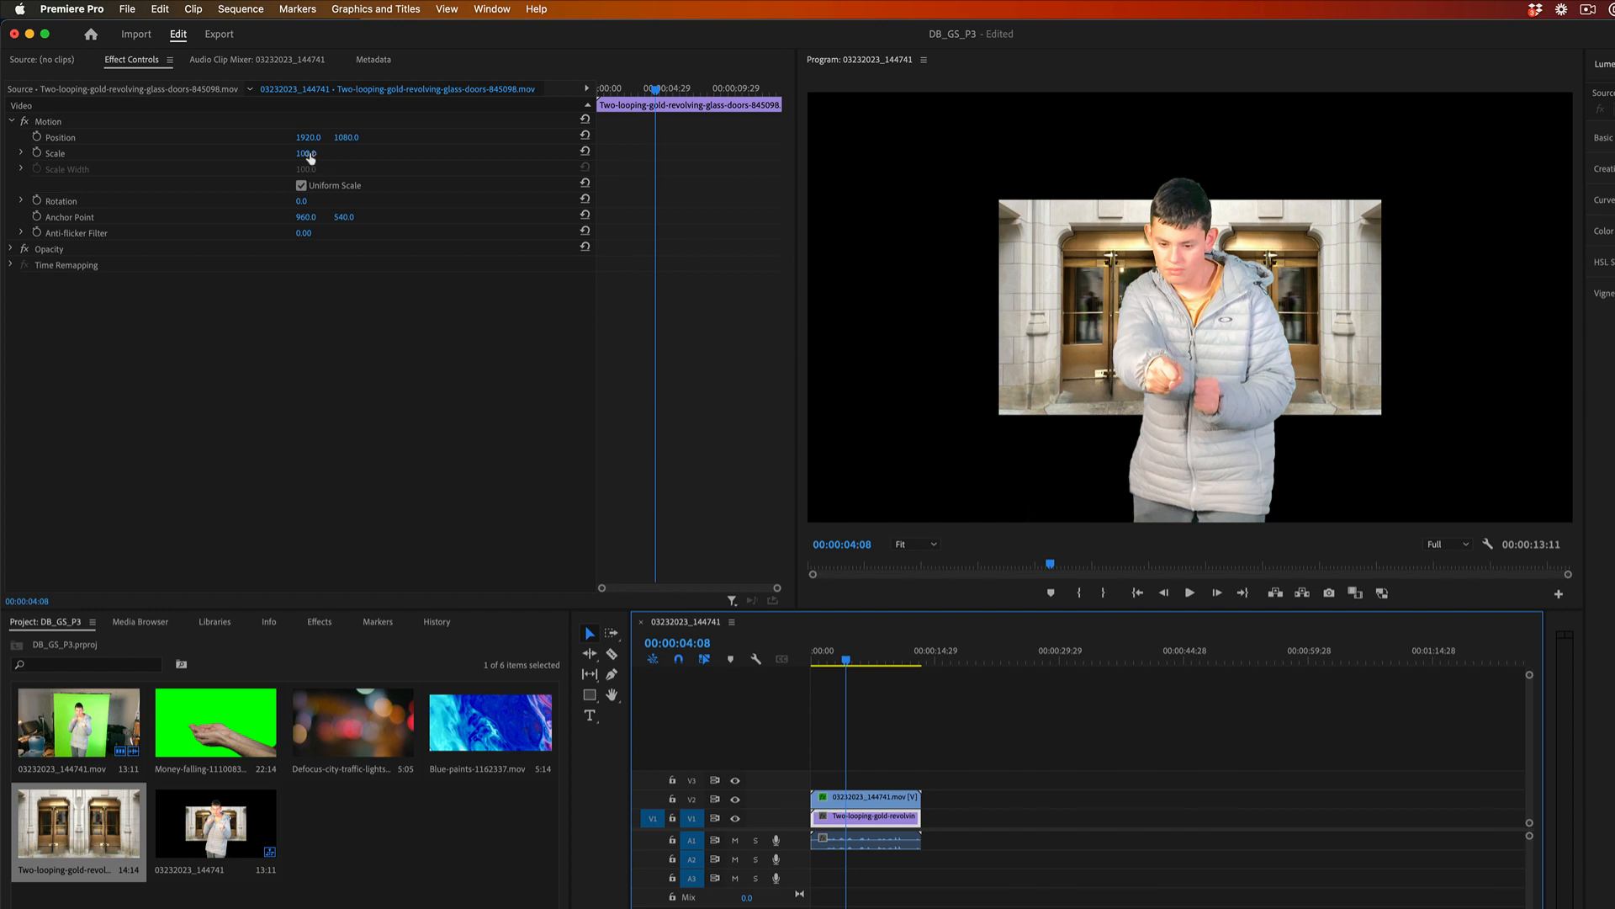
{"action": "left_click_drag", "start_coordinate": [325, 159], "coordinate": [416, 159]}
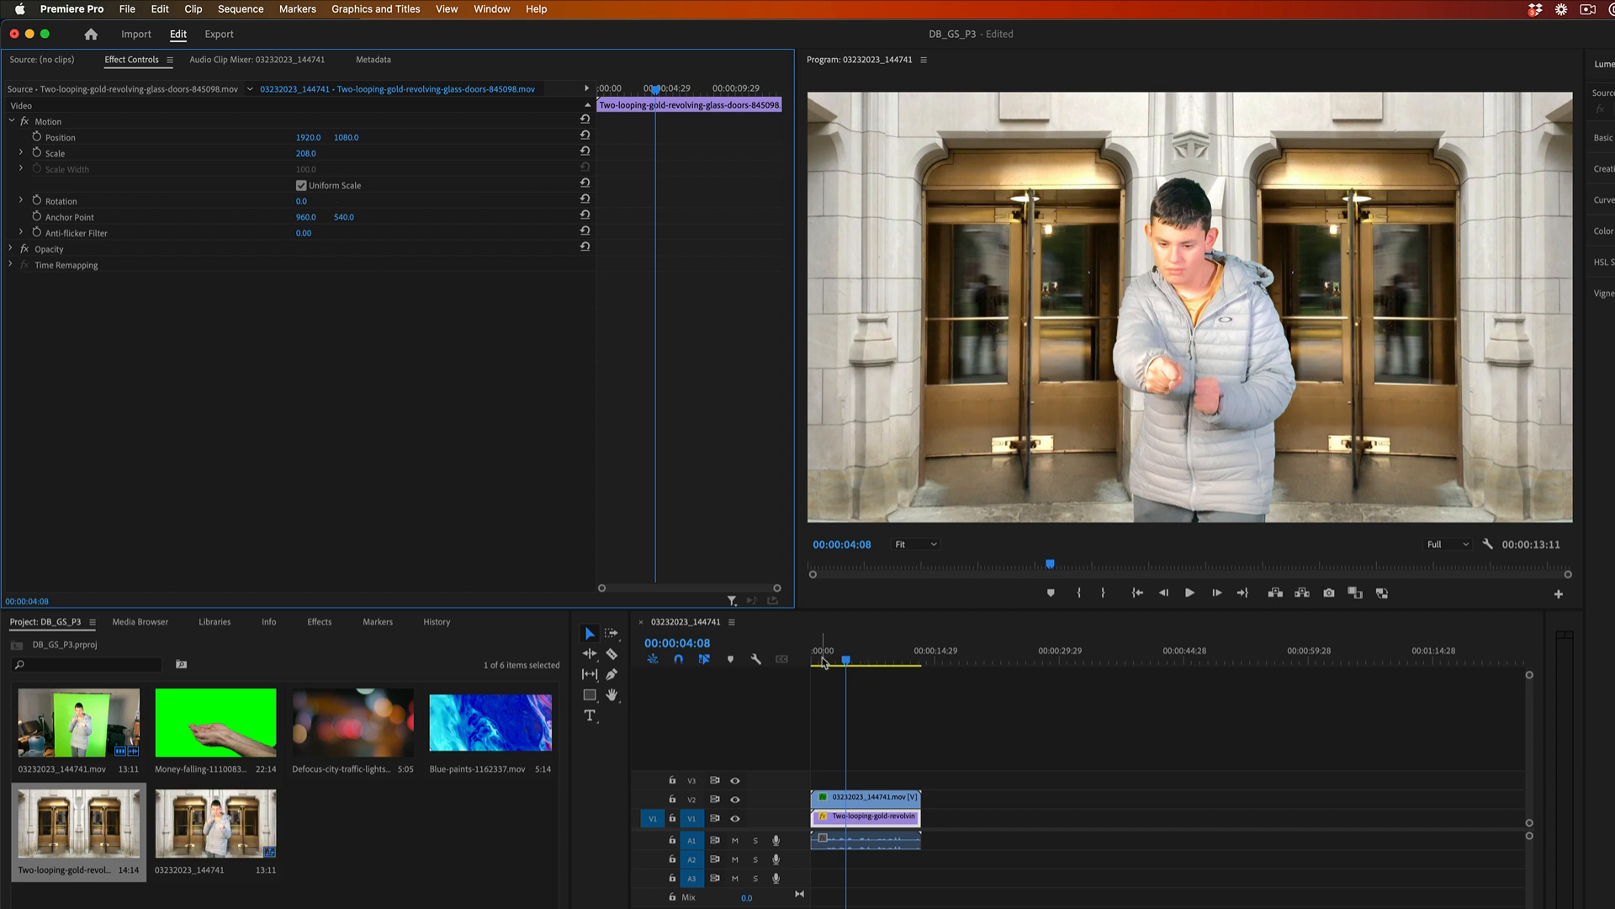
{"action": "left_click_drag", "start_coordinate": [825, 663], "coordinate": [805, 664]}
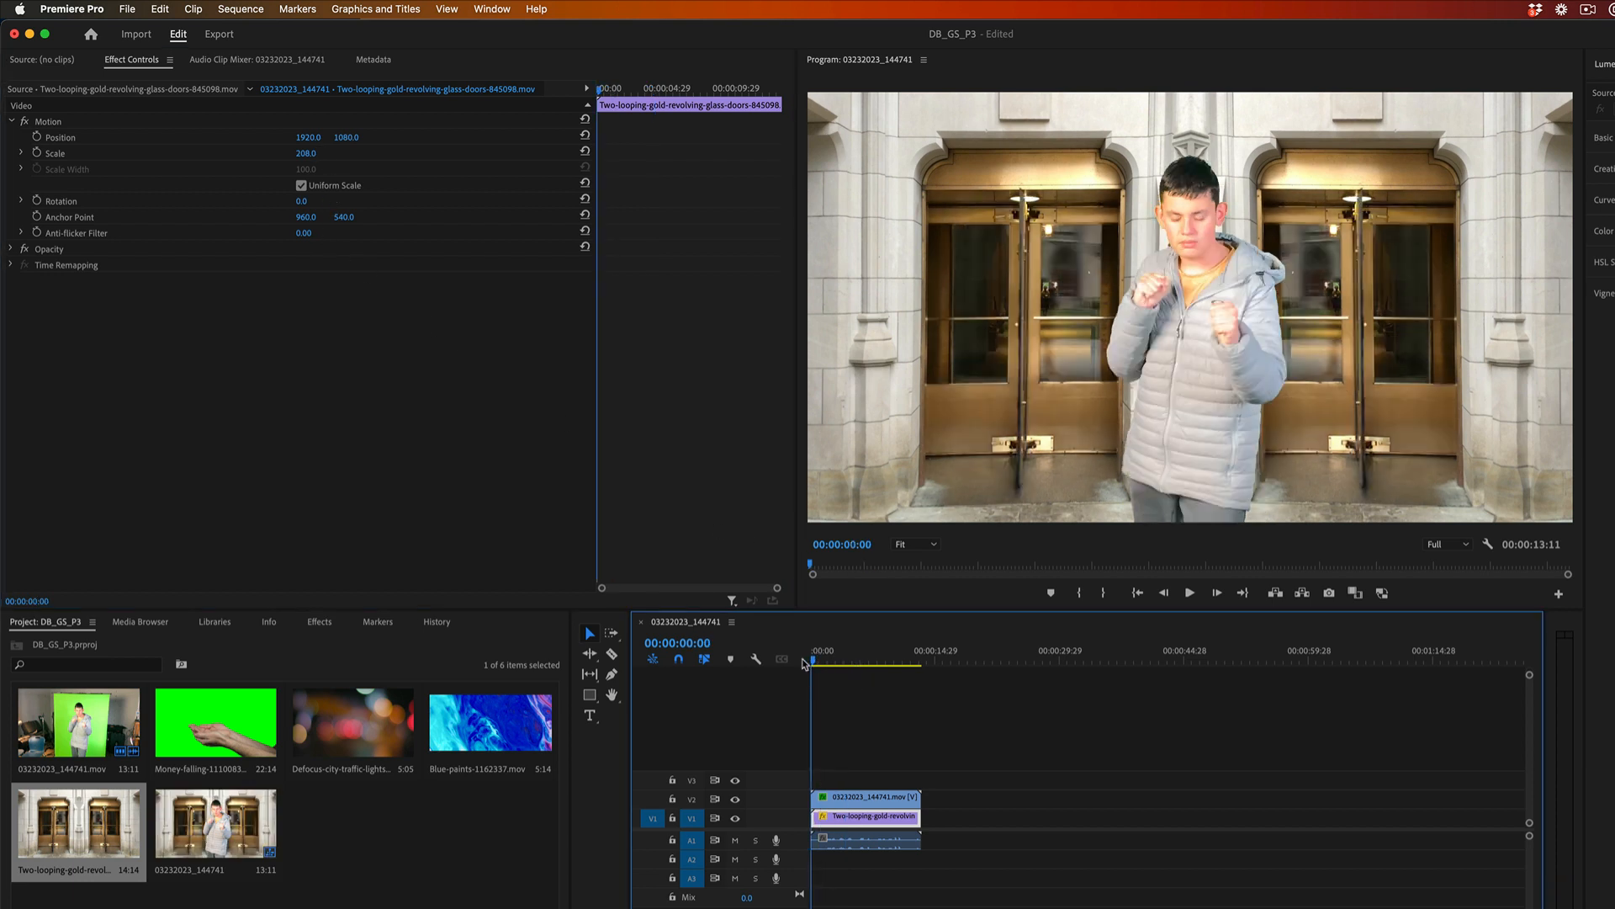
{"action": "key", "text": "space"}
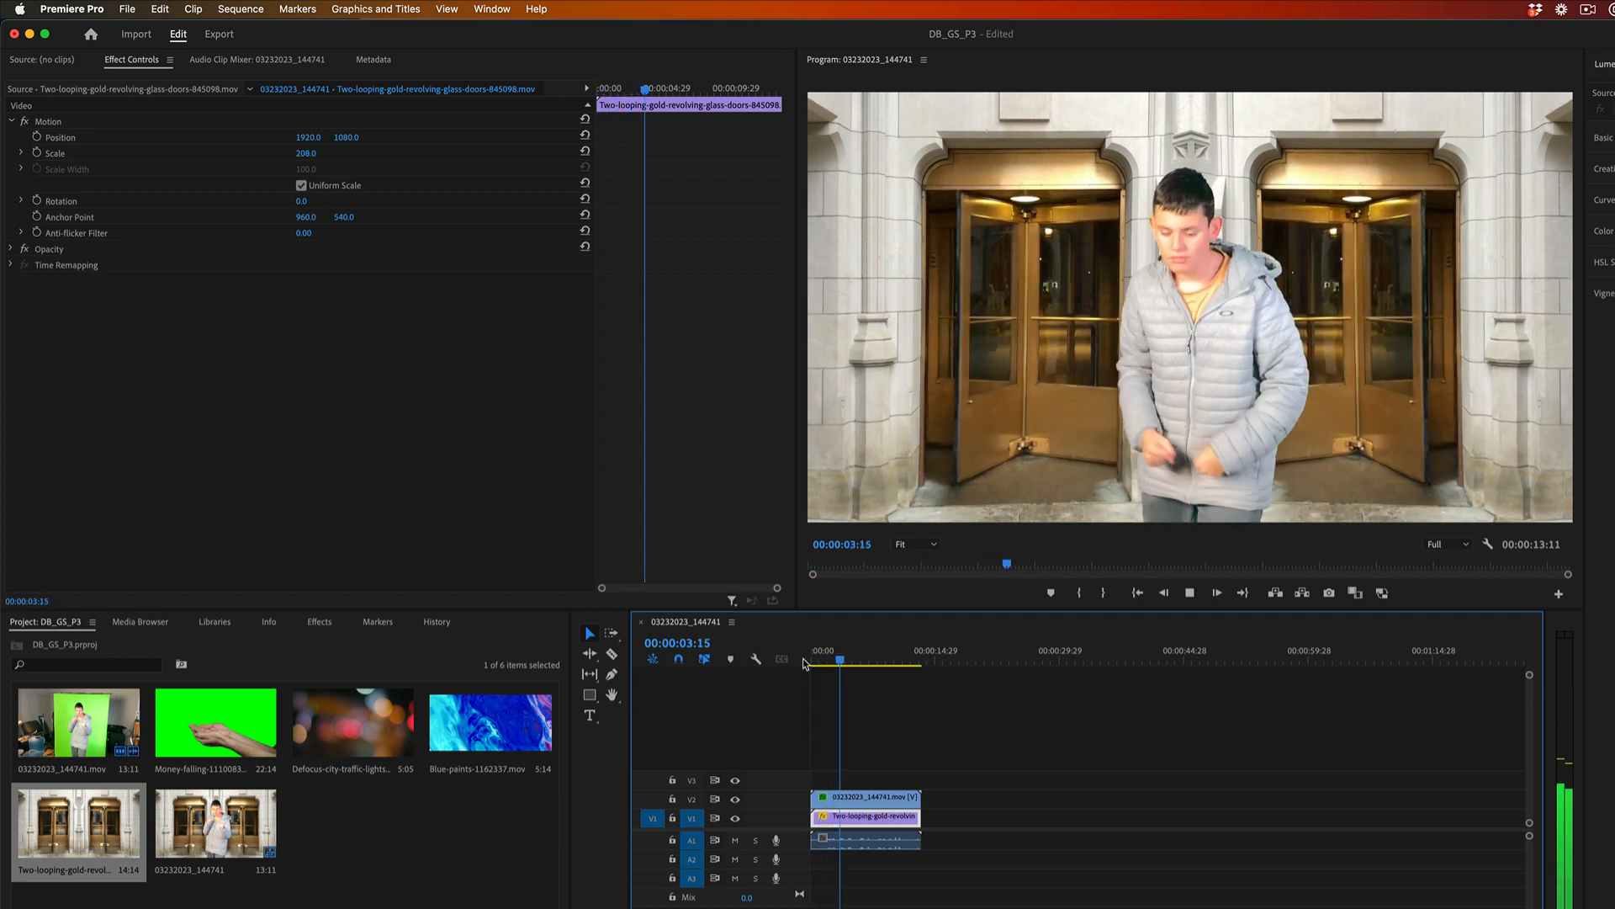
{"action": "key", "text": "space"}
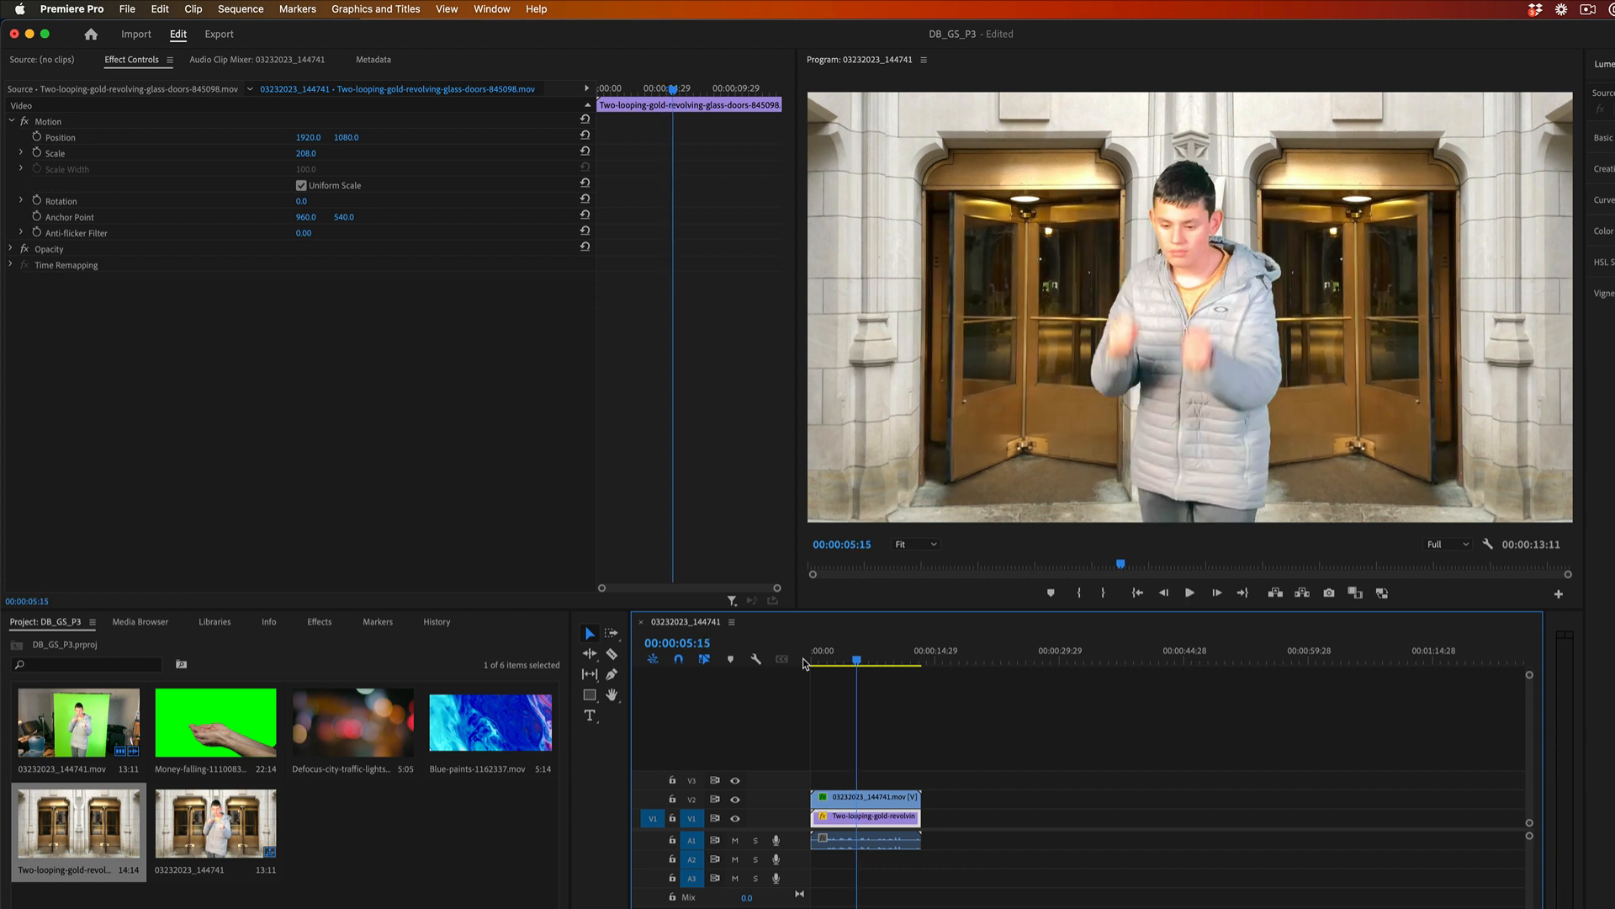
Mute audio track A1, replay the sequence from the start, and move the playhead to 00:00:03:20.
{"action": "left_click", "coordinate": [737, 841]}
{"action": "left_click_drag", "start_coordinate": [854, 659], "coordinate": [795, 661]}
{"action": "key", "text": "space"}
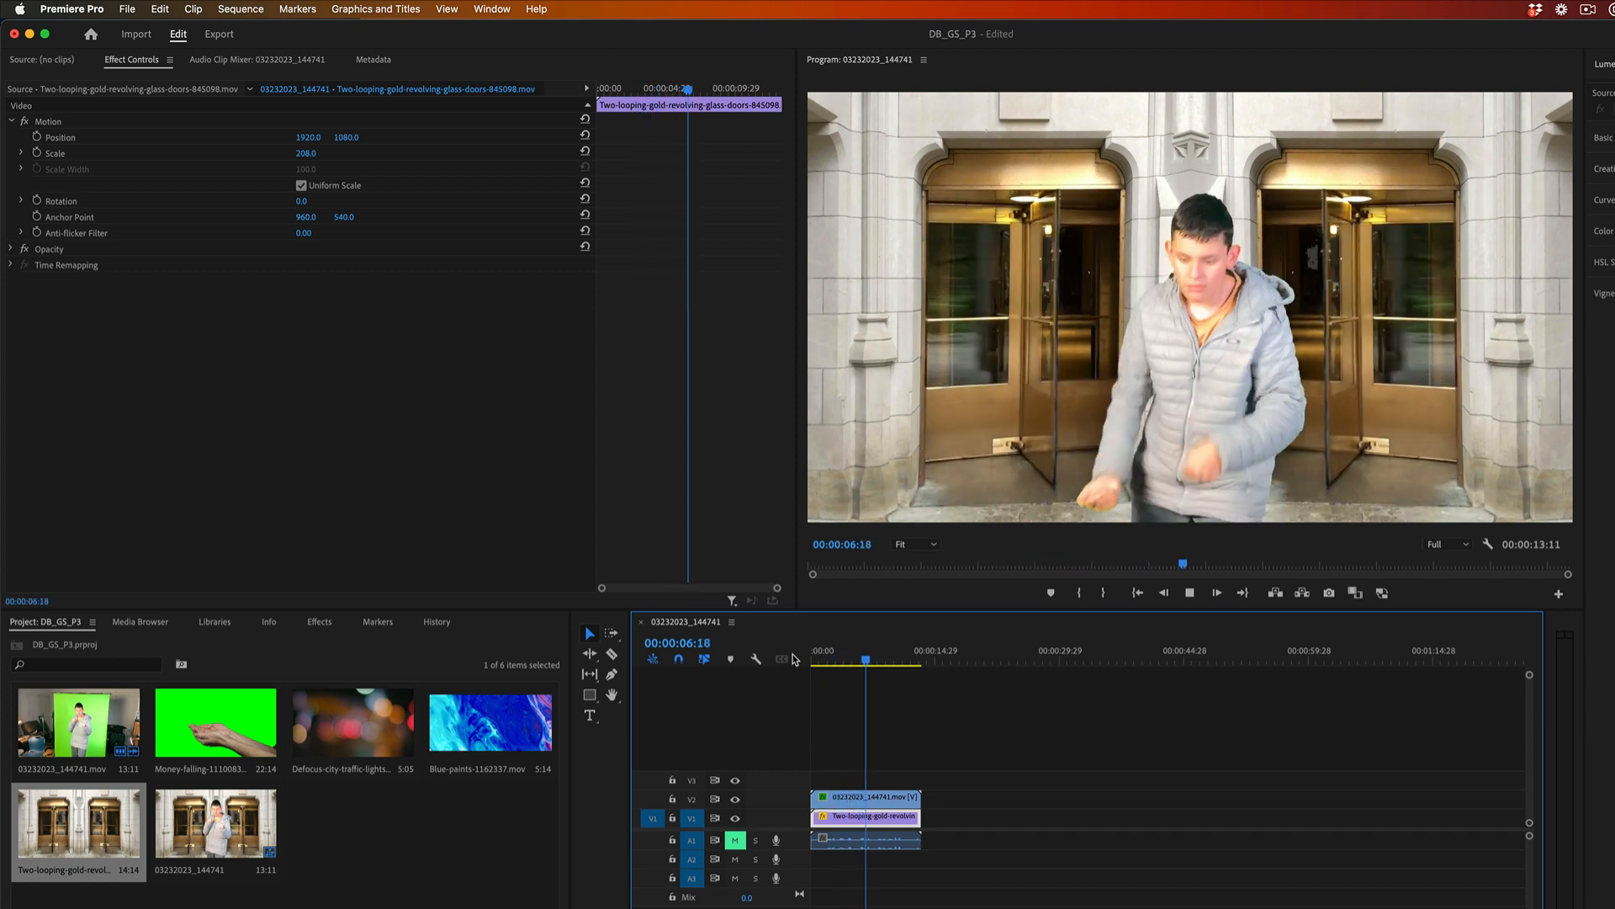
{"action": "key", "text": "space"}
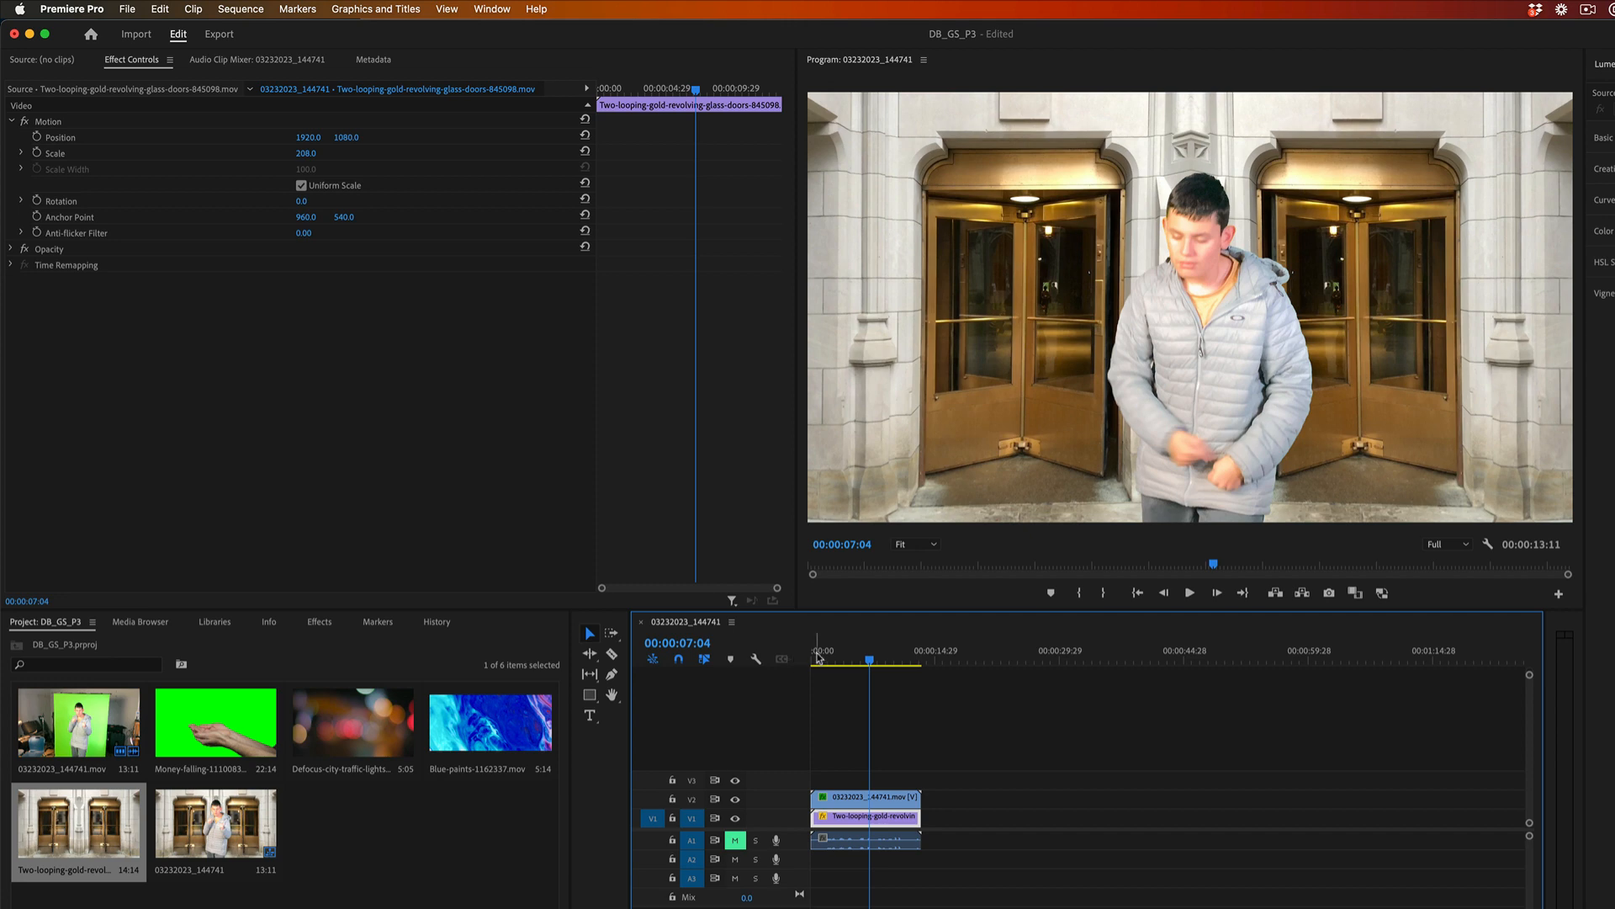
{"action": "left_click", "coordinate": [842, 662]}
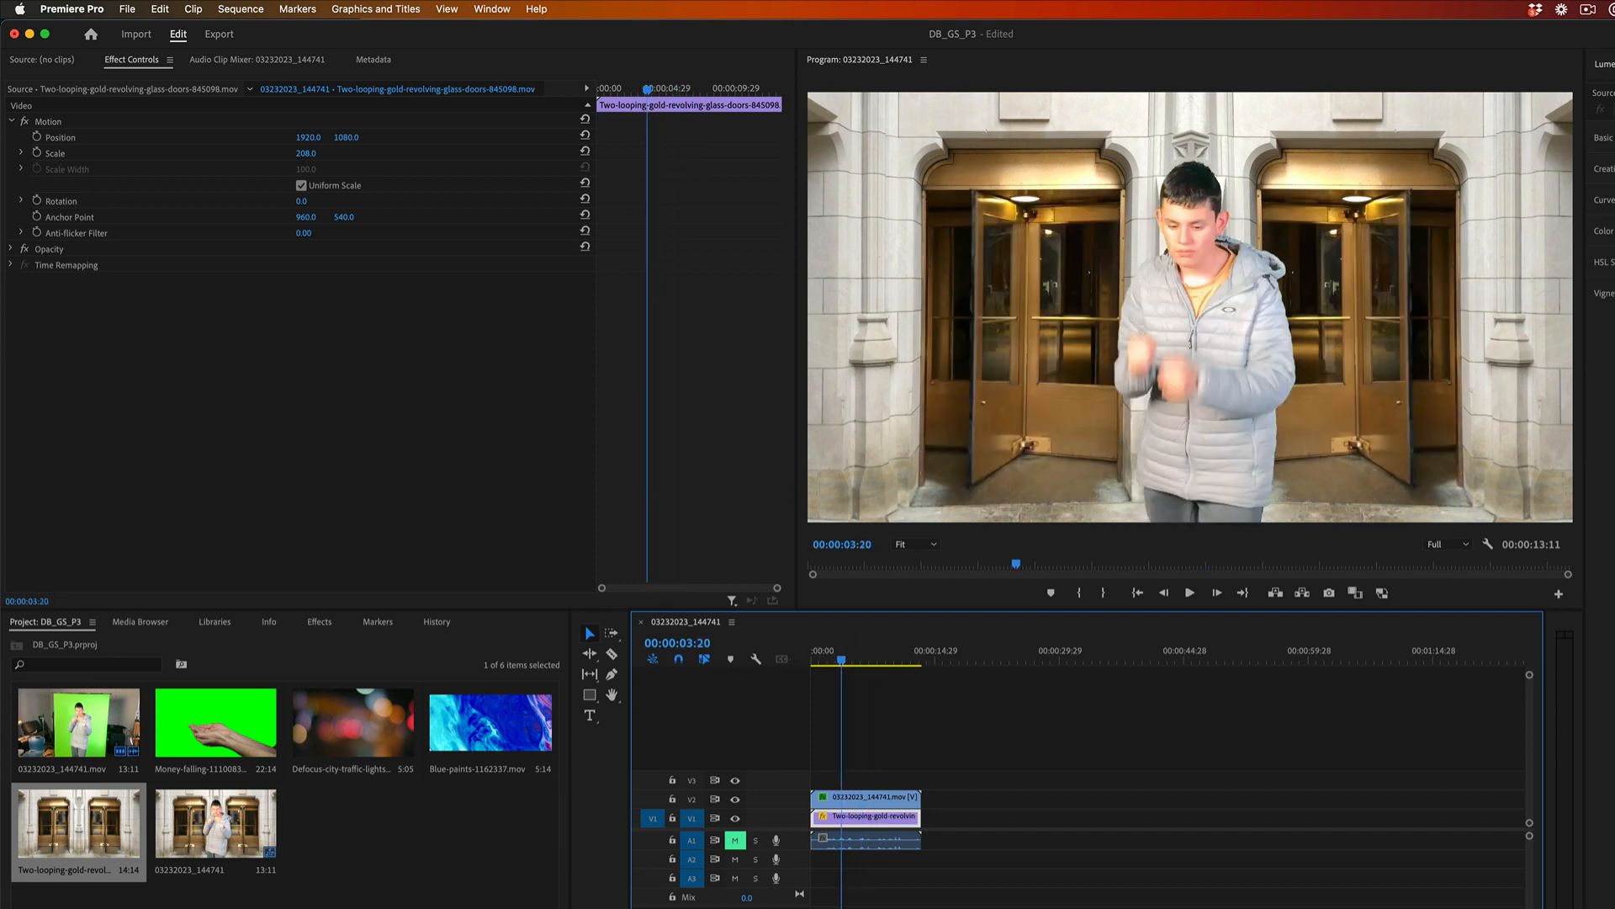
Create a 3840 x 2160 adjustment layer at 23.976 fps with square pixels in the project.
{"action": "left_click", "coordinate": [516, 906]}
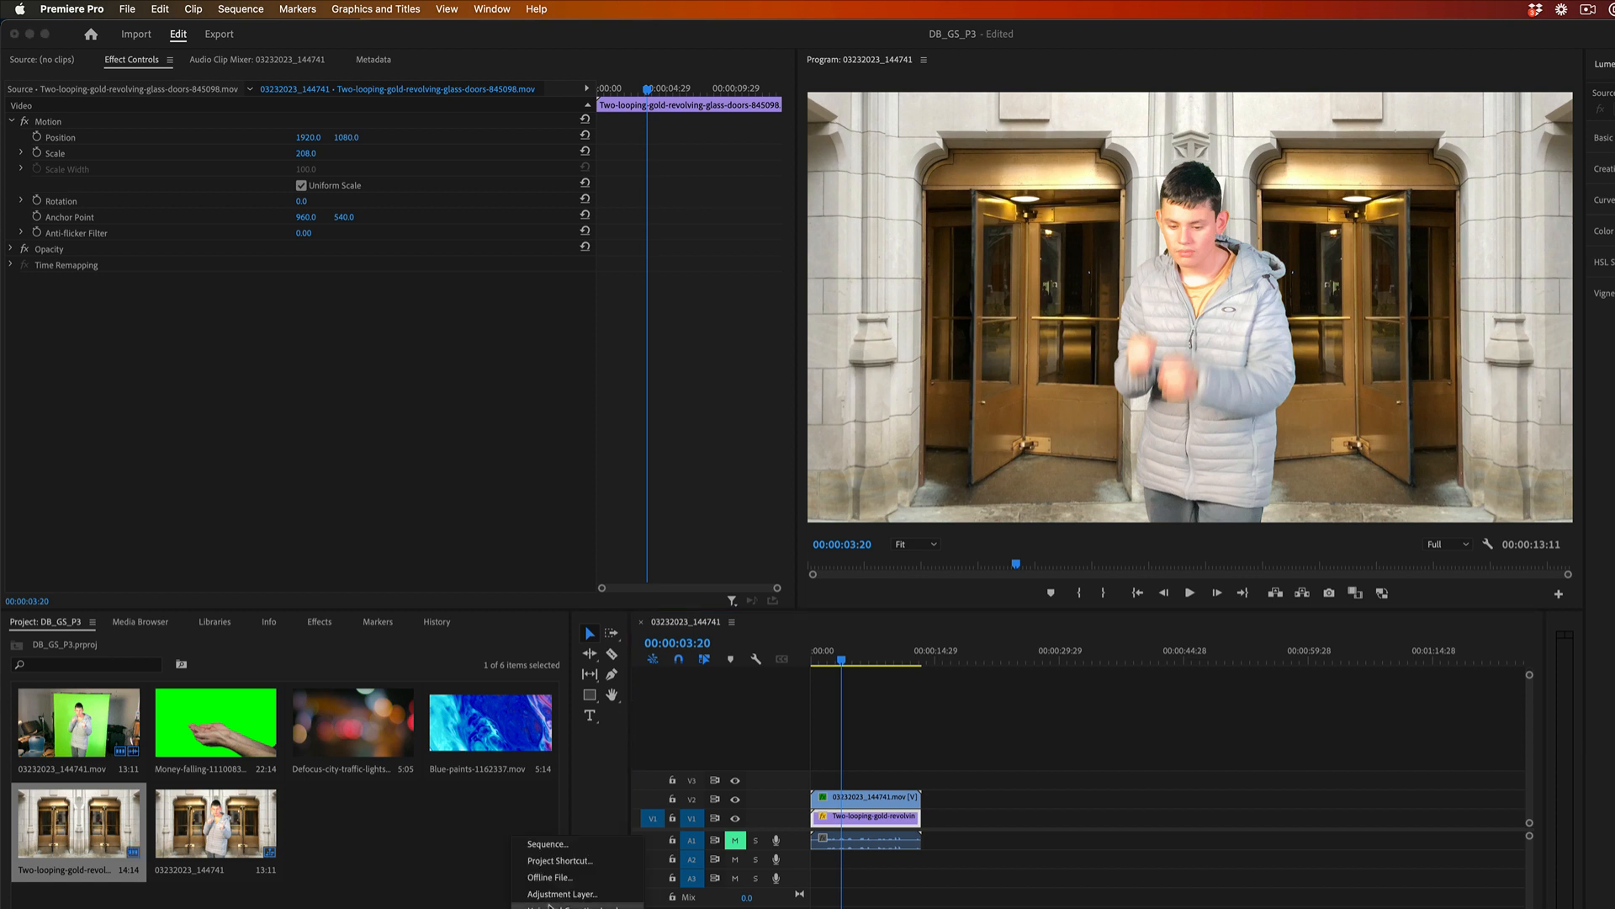
{"action": "left_click", "coordinate": [558, 895]}
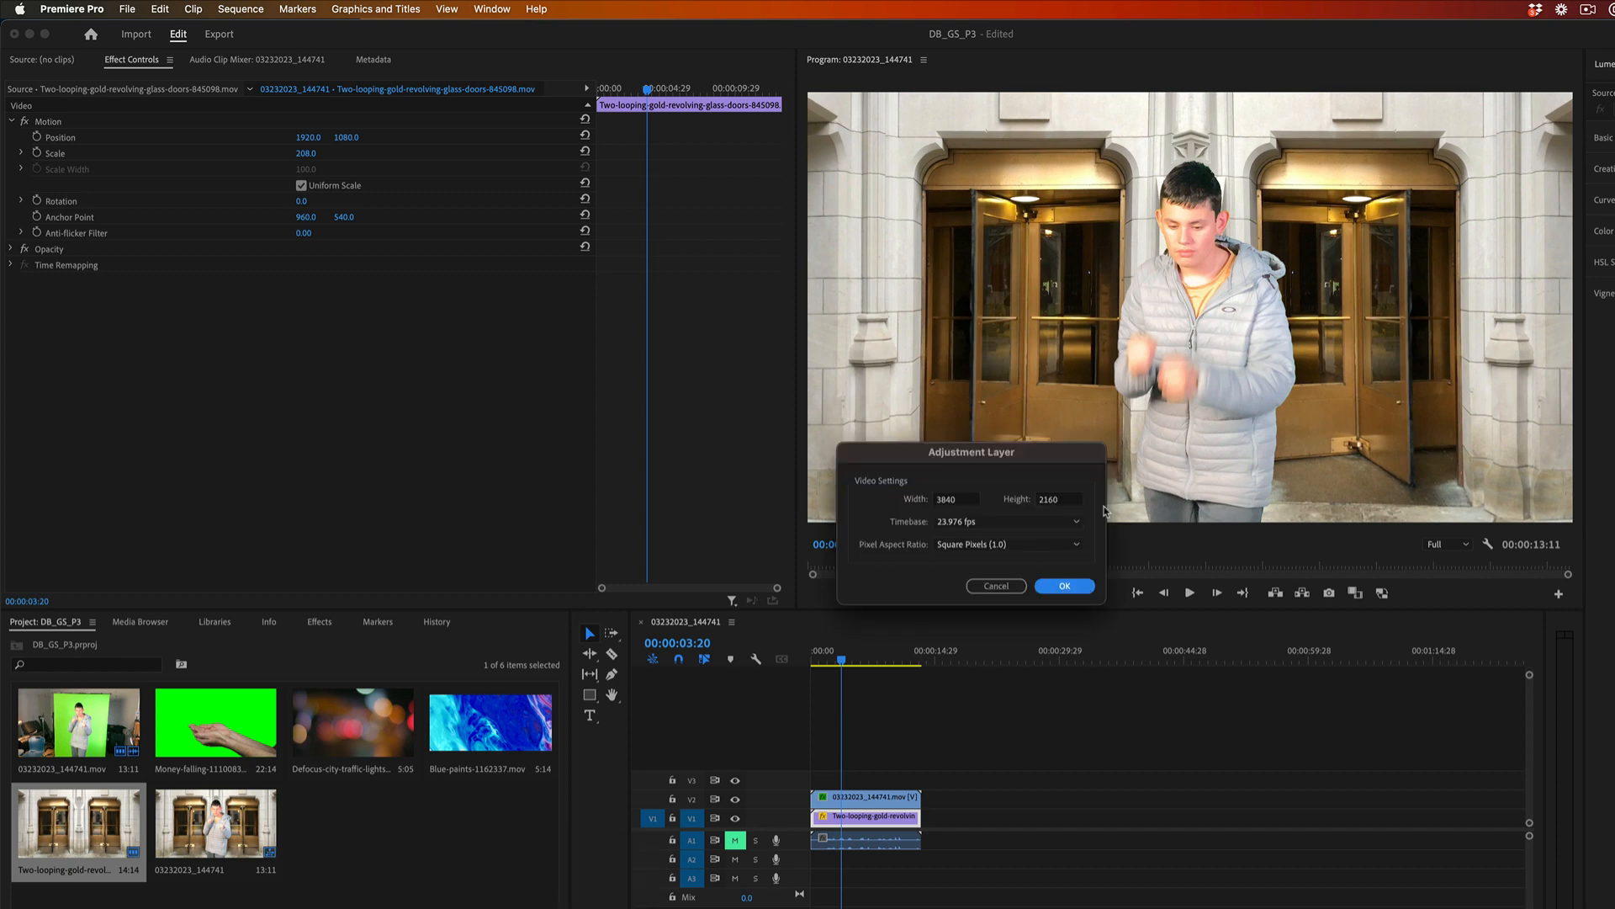
{"action": "left_click", "coordinate": [1061, 582]}
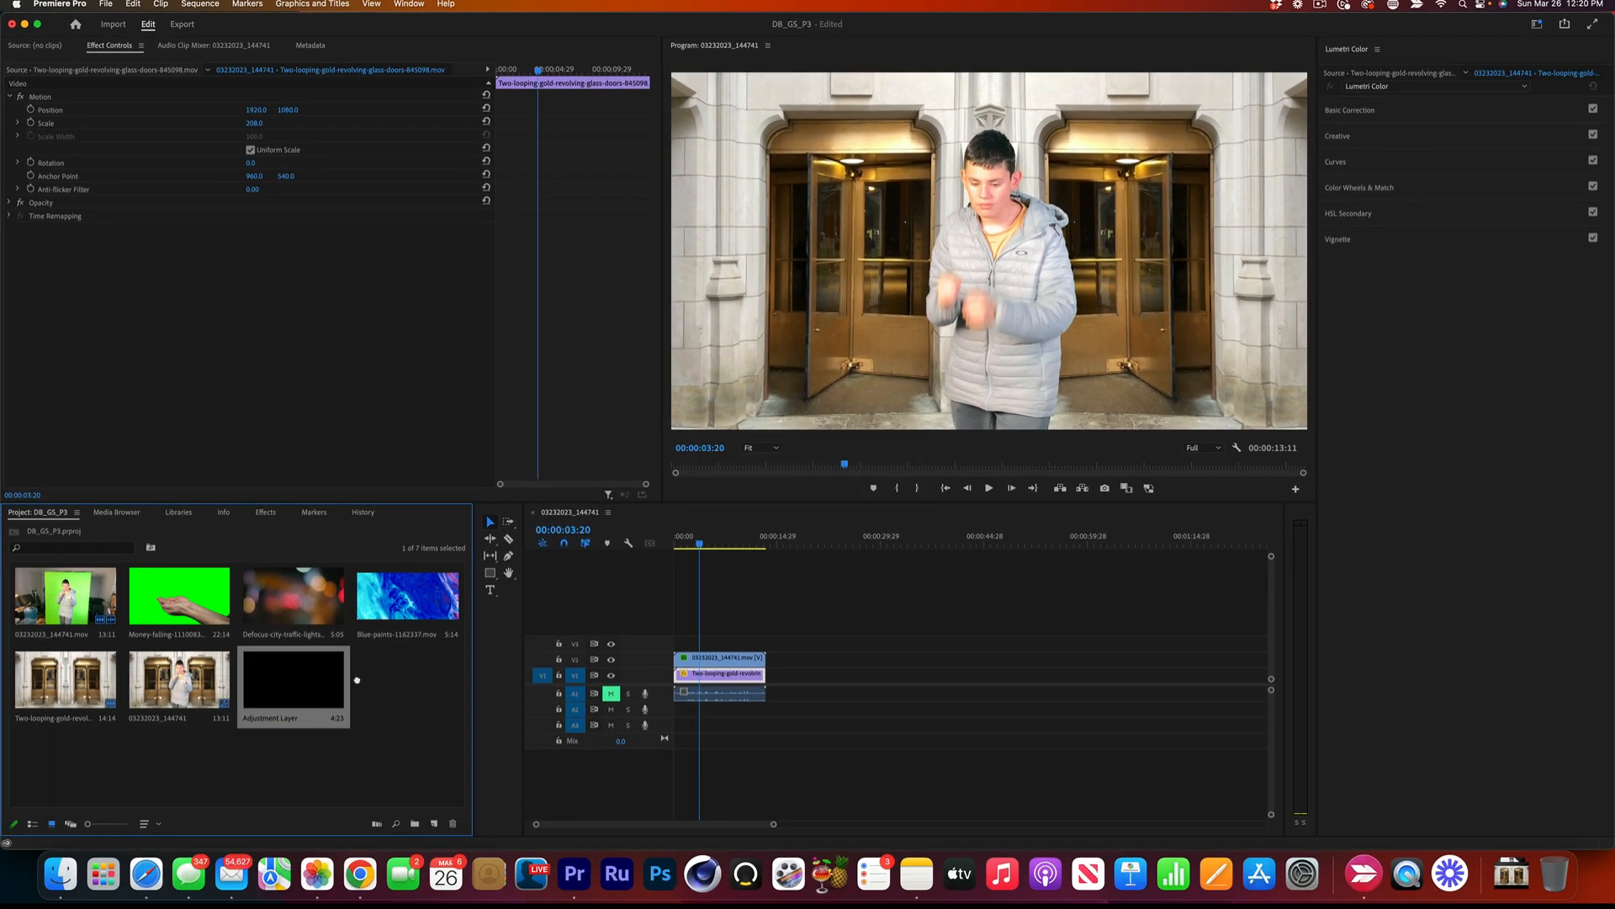
Place the adjustment layer on V3 above the keyed clip, extend it to that clip's end, and open its Lumetri Basic Correction settings.
{"action": "left_click_drag", "start_coordinate": [368, 837], "coordinate": [767, 788]}
{"action": "left_click_drag", "start_coordinate": [642, 649], "coordinate": [764, 642]}
{"action": "left_click", "coordinate": [703, 641]}
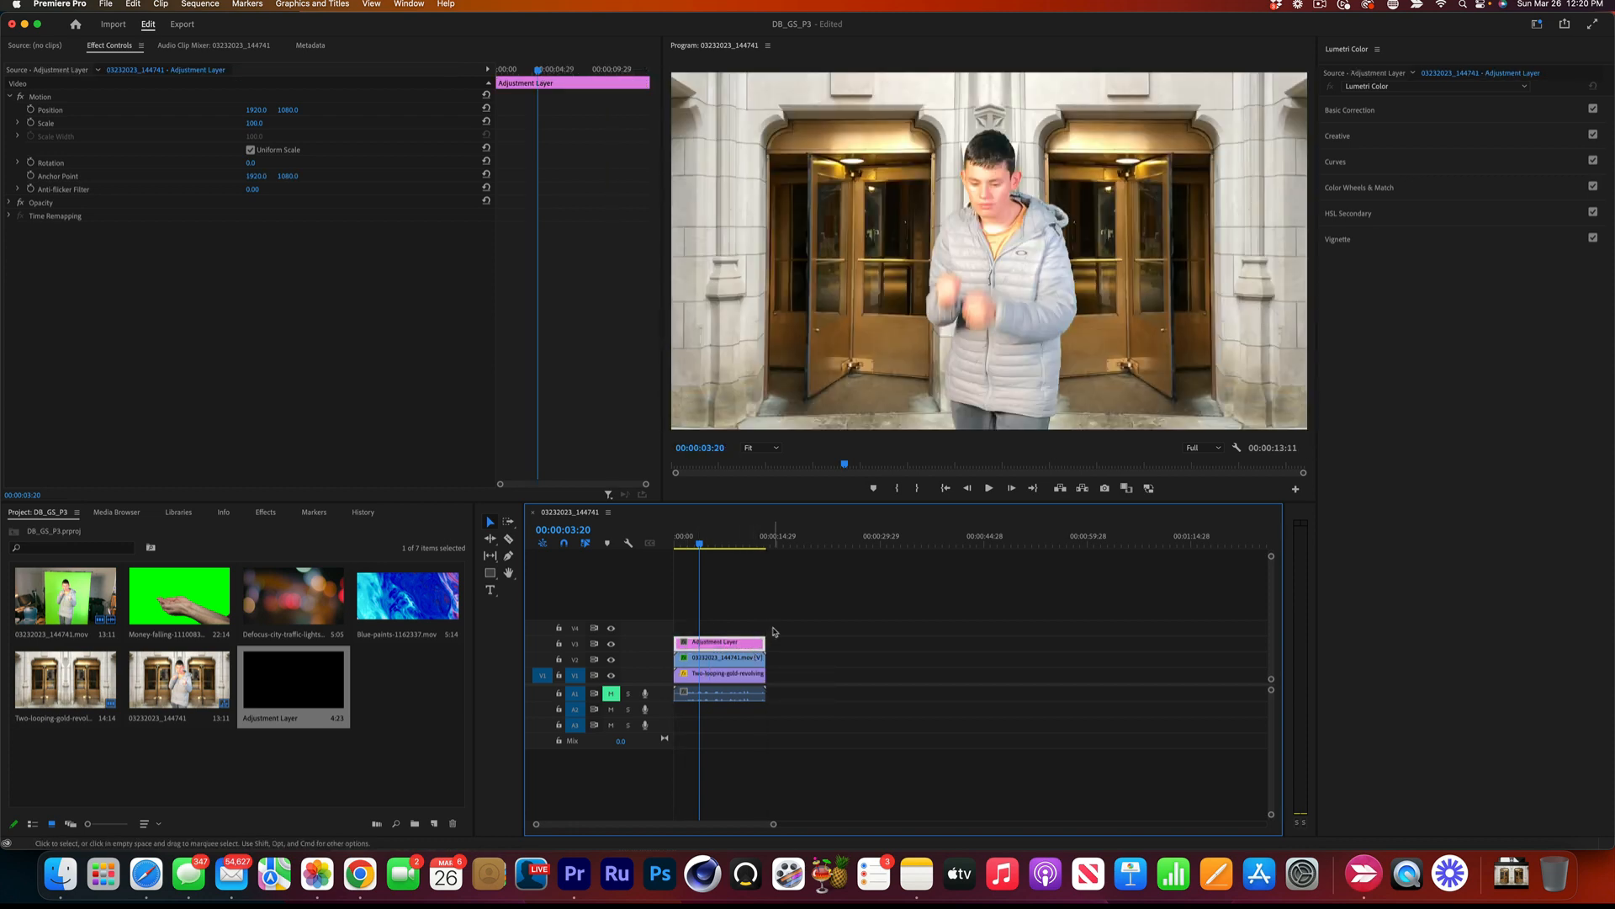
{"action": "left_click", "coordinate": [1351, 110]}
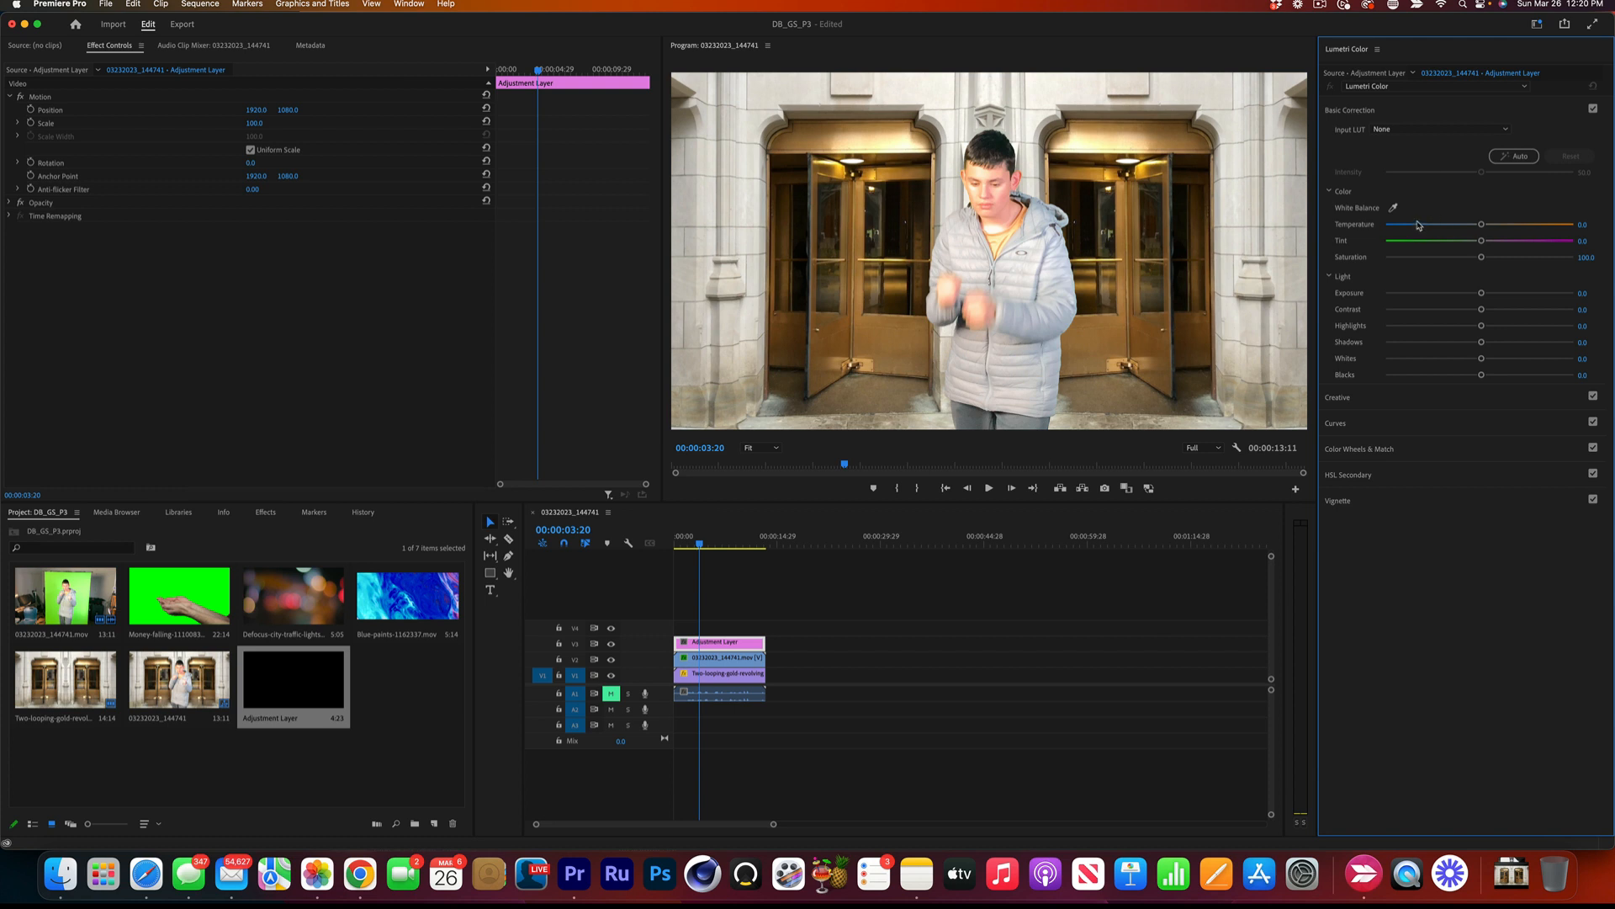
Try the AMIRA_Default_LogC2Rec709 and D-21_delogC_EI0200_B1 input LUTs on the adjustment layer and return the Input LUT to None.
{"action": "left_click", "coordinate": [1390, 132]}
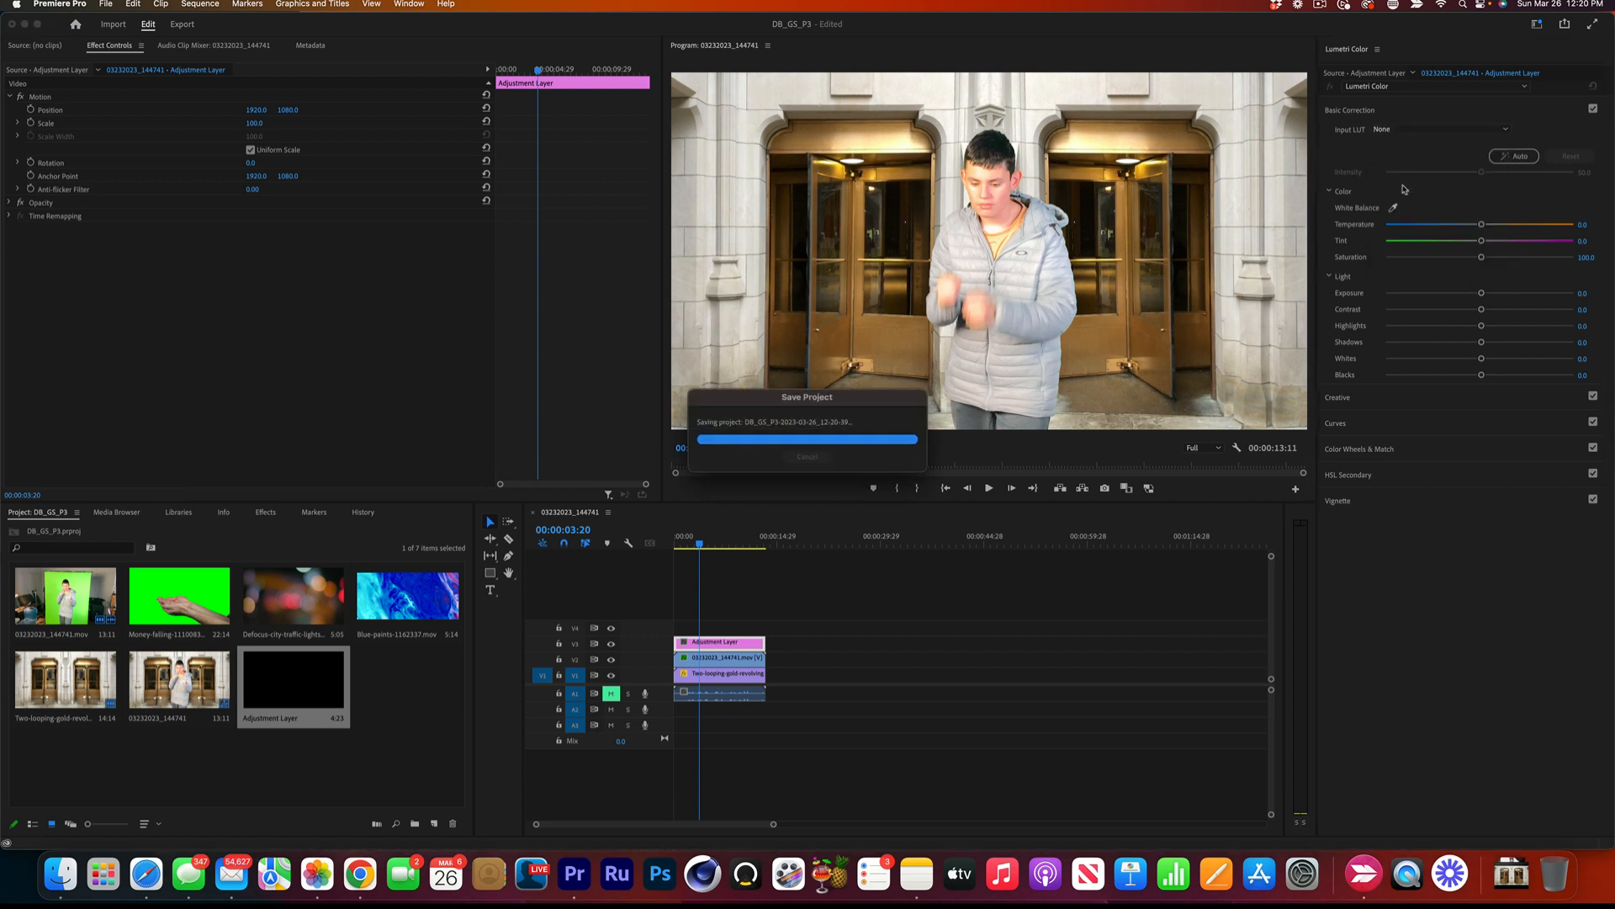
{"action": "left_click", "coordinate": [1391, 130]}
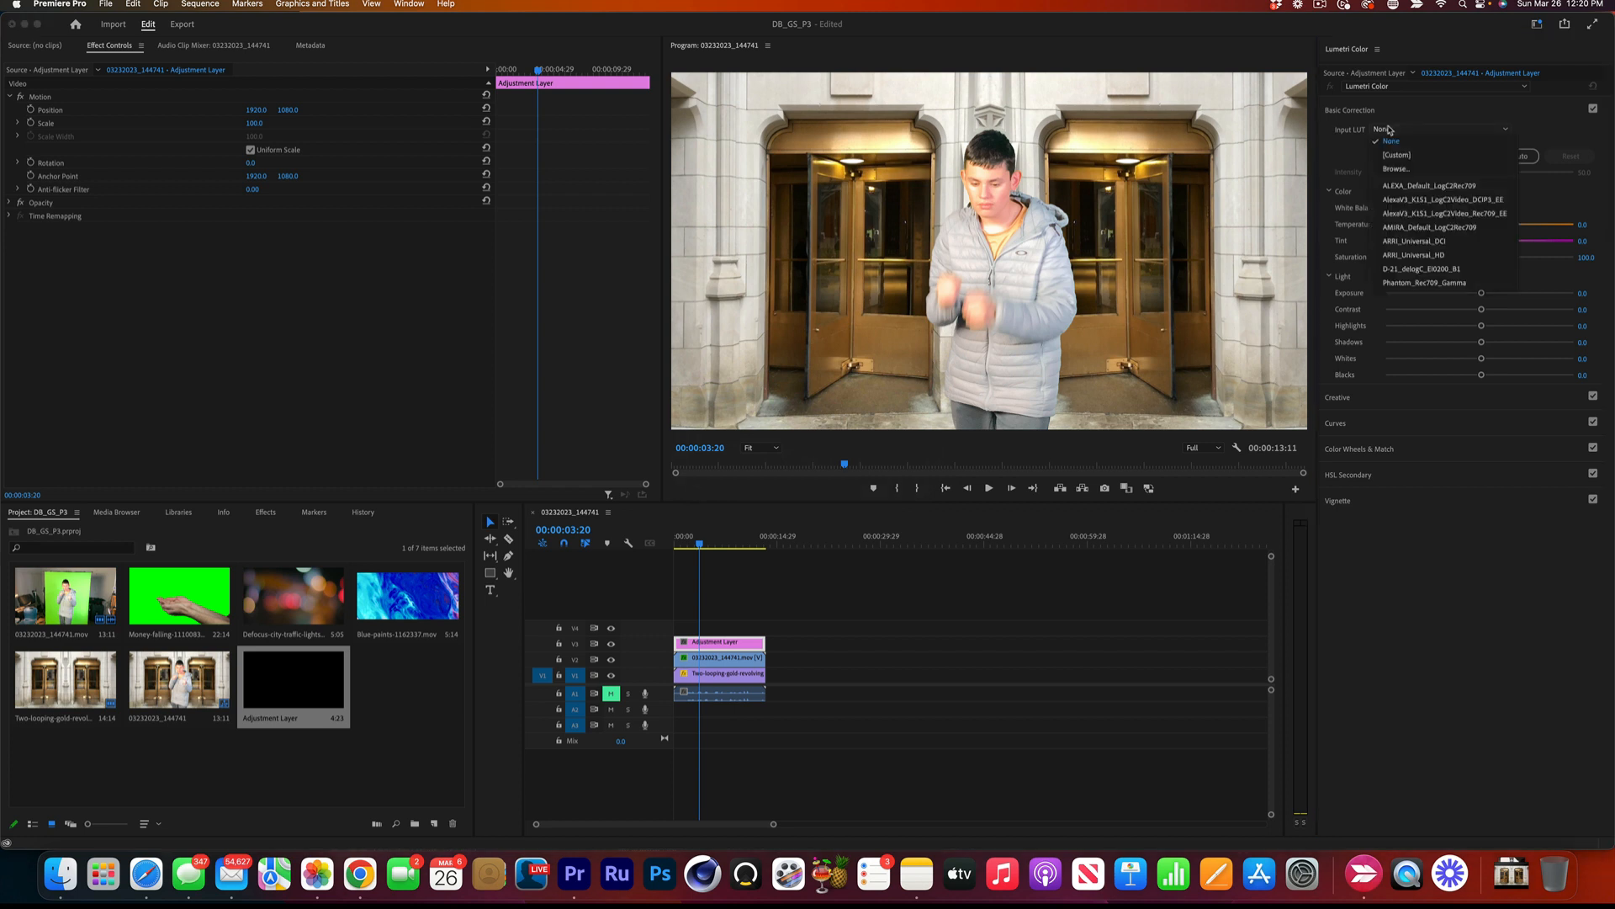
{"action": "left_click", "coordinate": [1418, 227]}
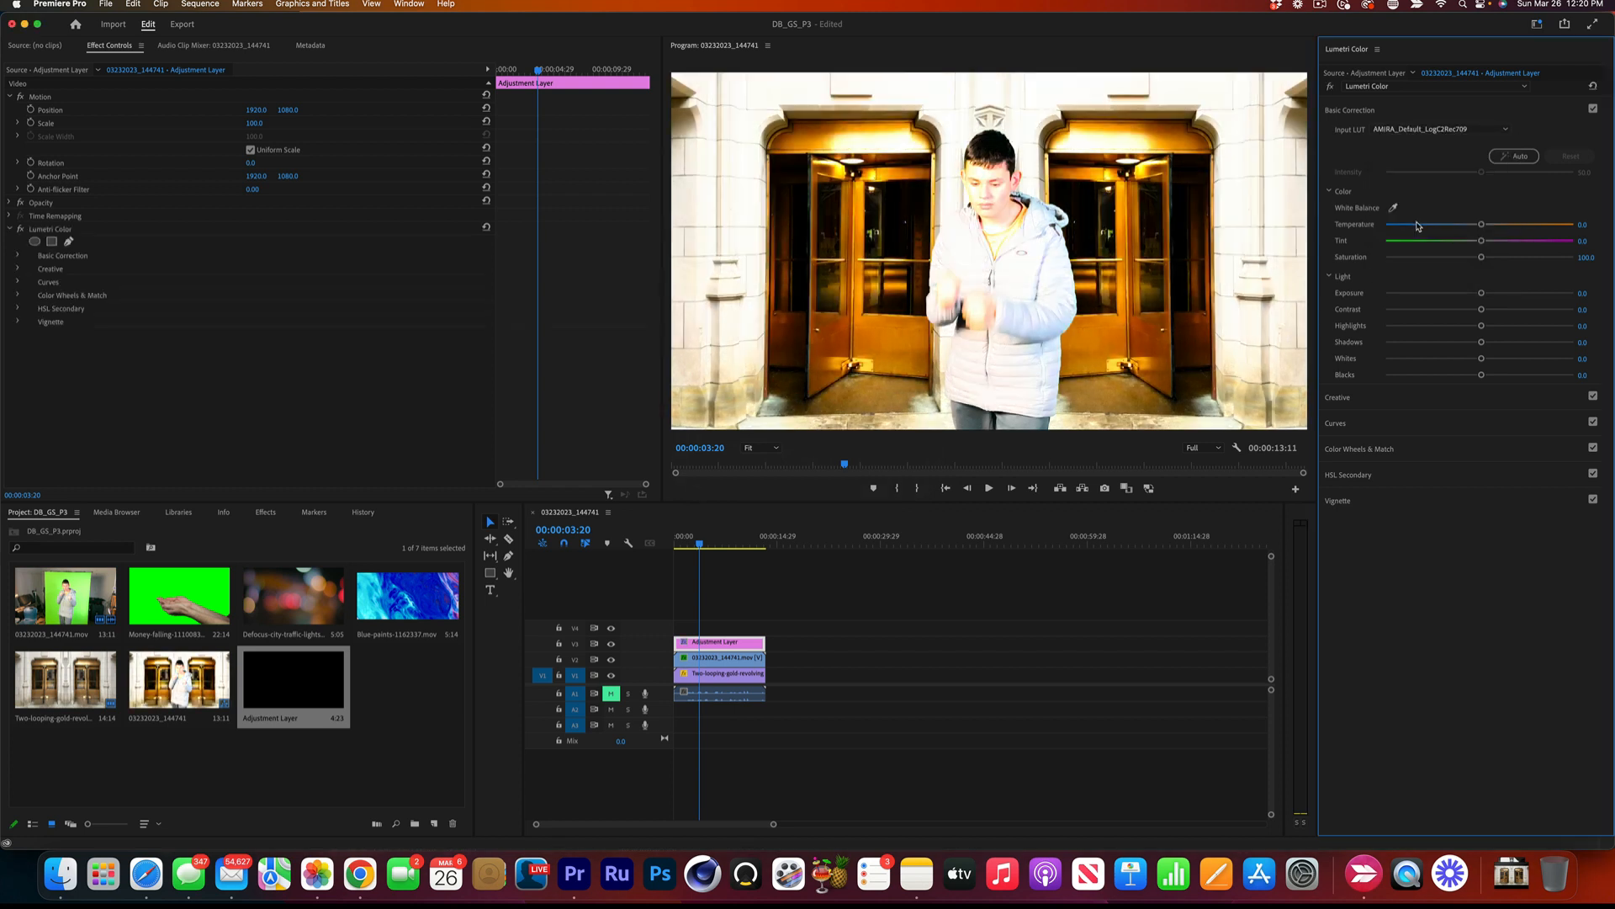
{"action": "left_click", "coordinate": [1390, 131]}
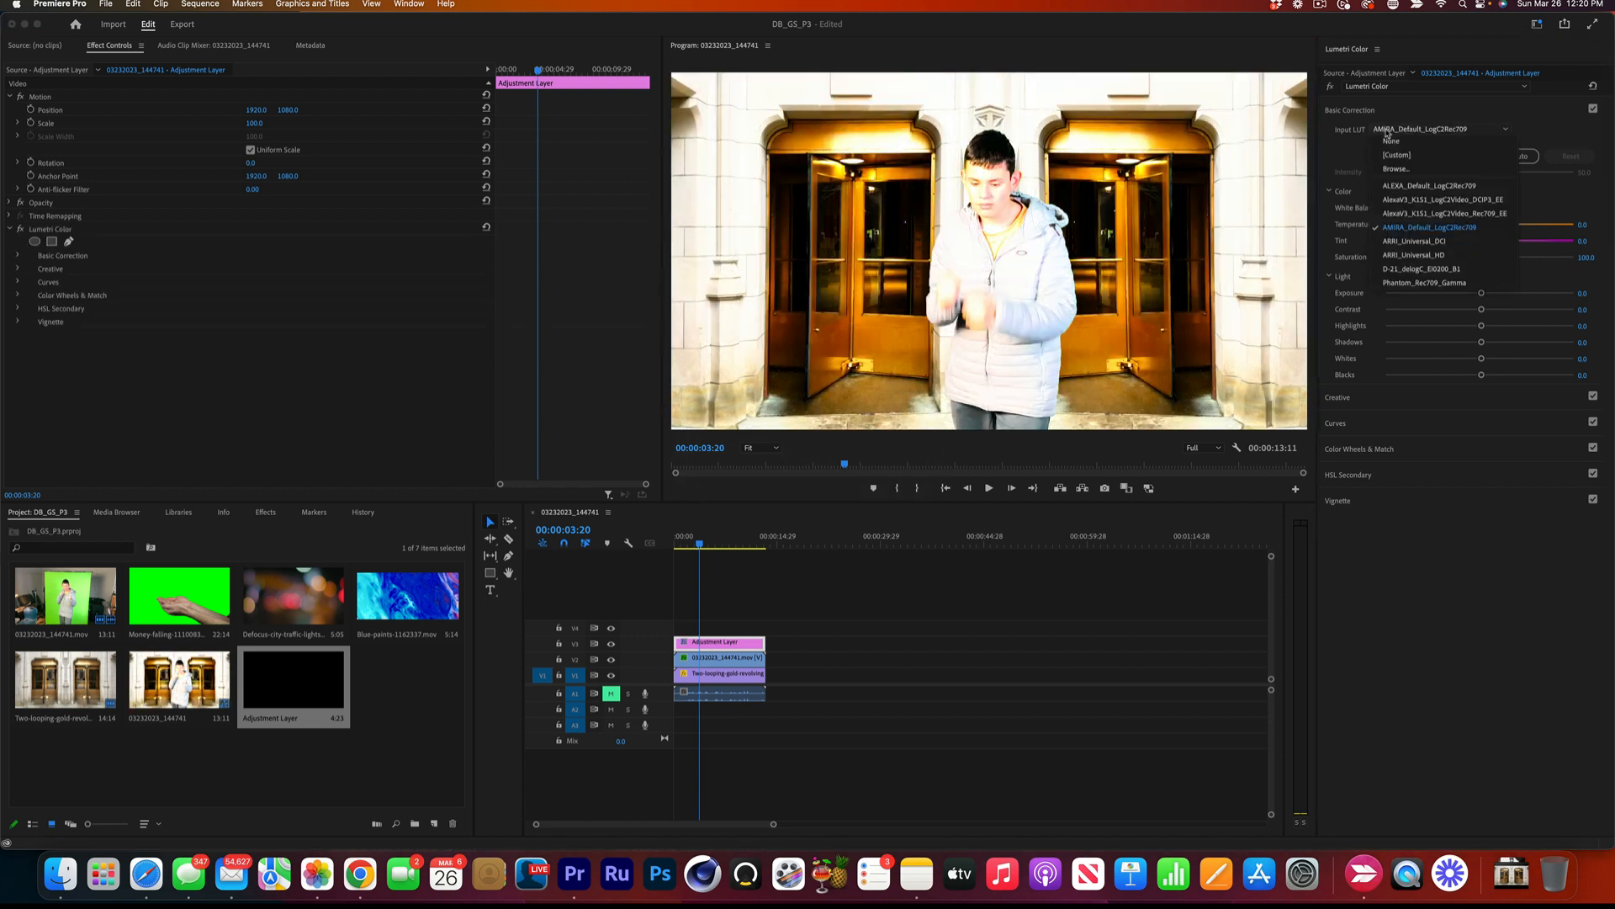
{"action": "left_click", "coordinate": [1395, 188]}
{"action": "left_click", "coordinate": [1395, 129]}
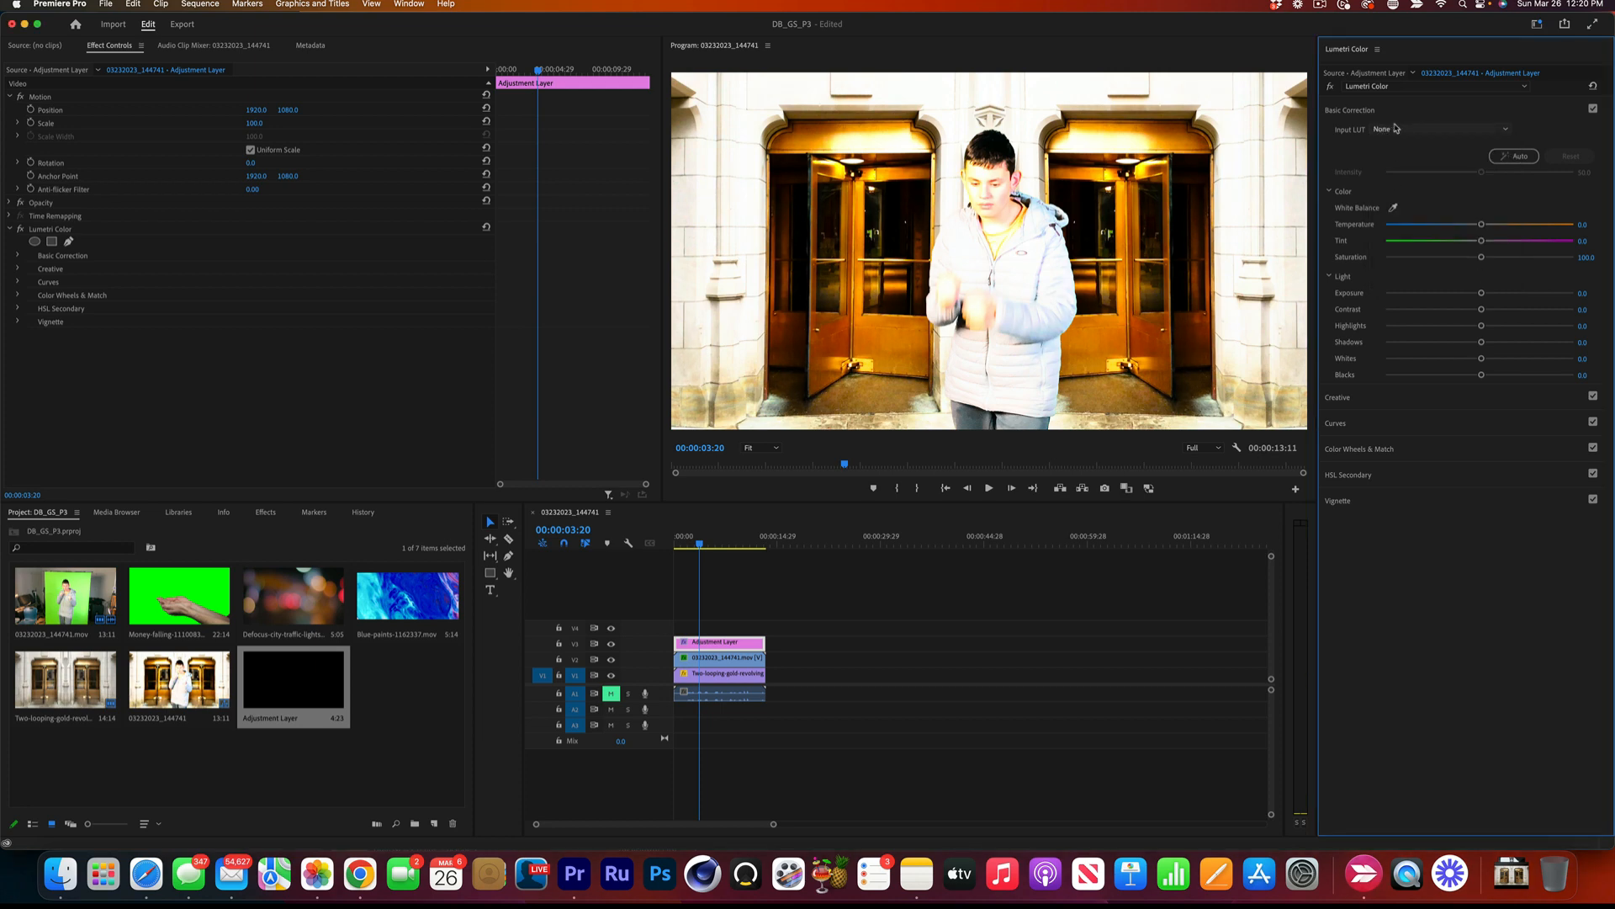
{"action": "scroll", "coordinate": [1395, 128], "scroll_direction": "down", "scroll_amount": 1}
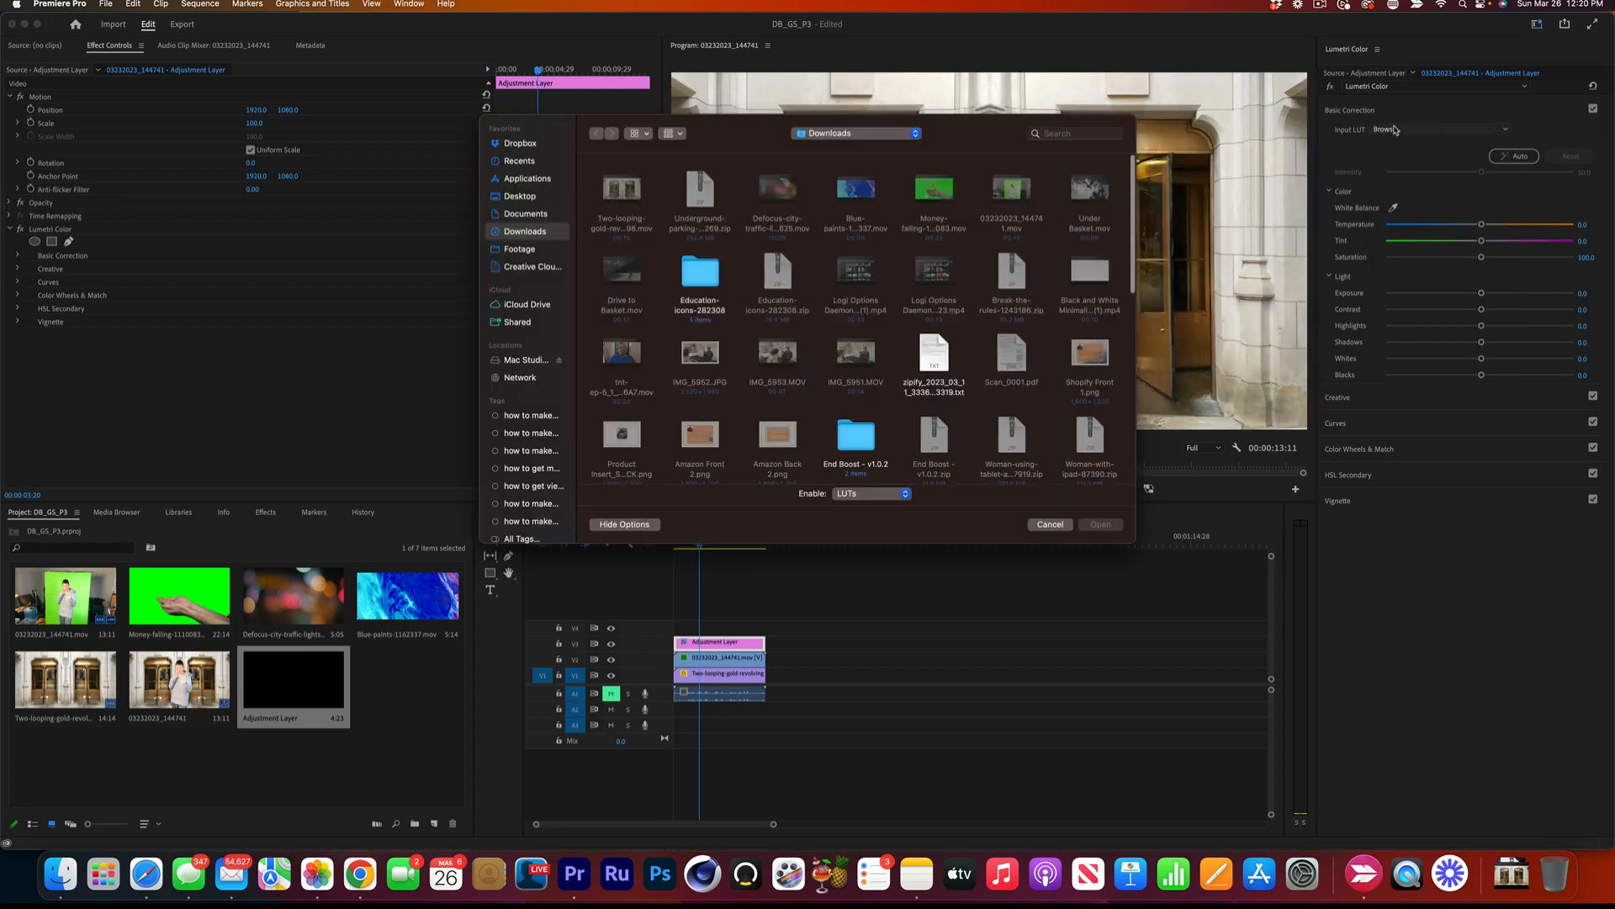
{"action": "left_click", "coordinate": [1064, 525]}
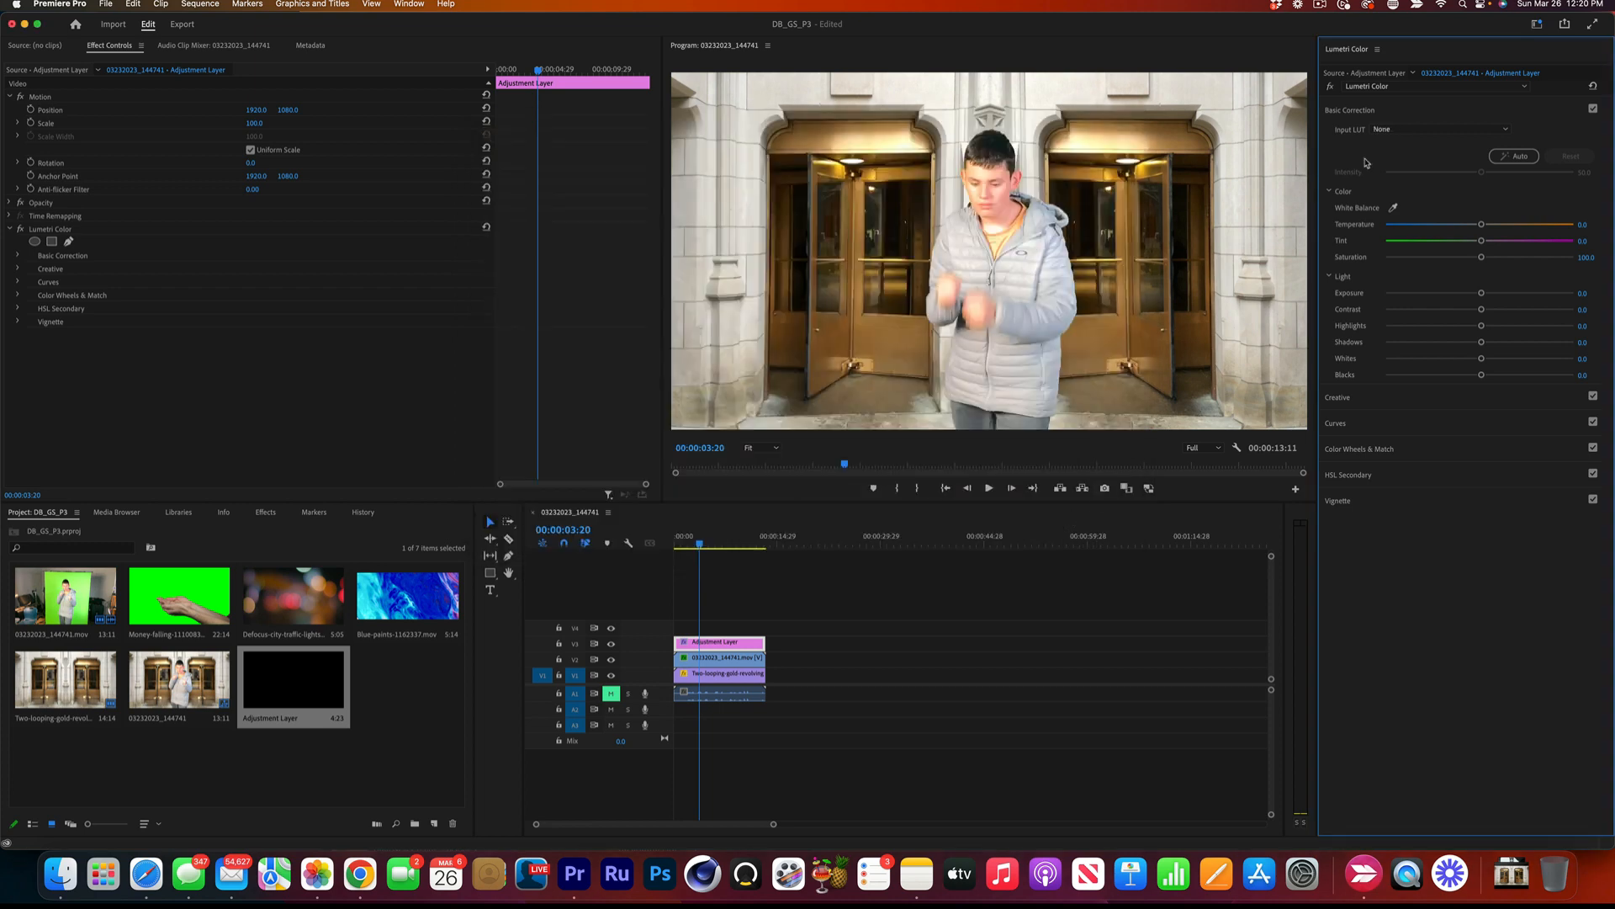
{"action": "left_click", "coordinate": [1399, 130]}
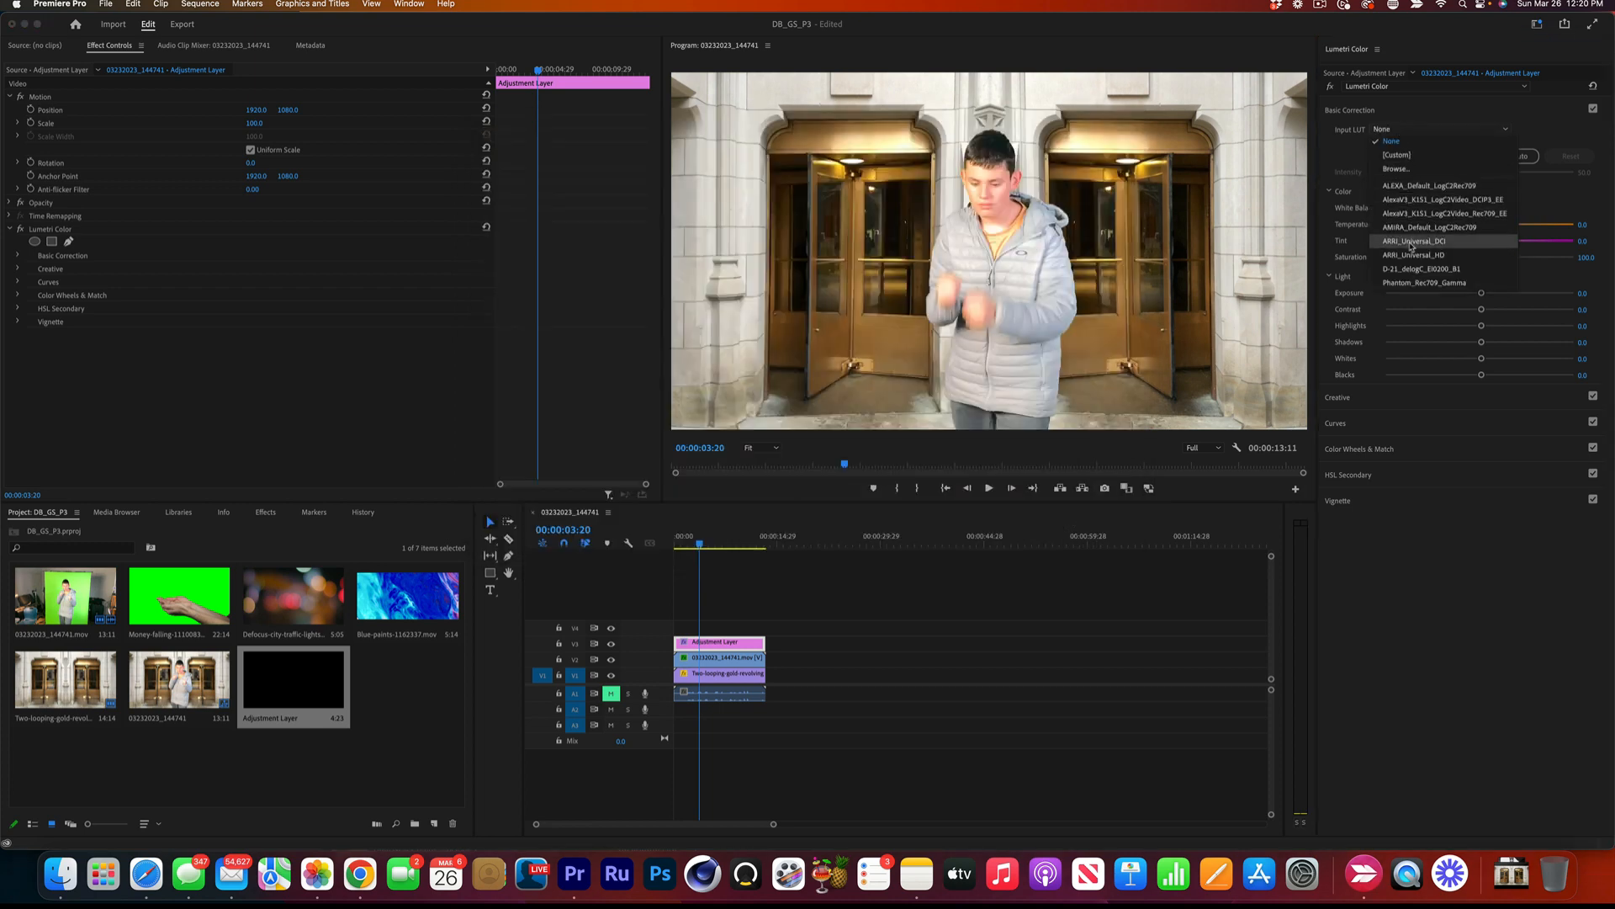
{"action": "left_click", "coordinate": [1402, 269]}
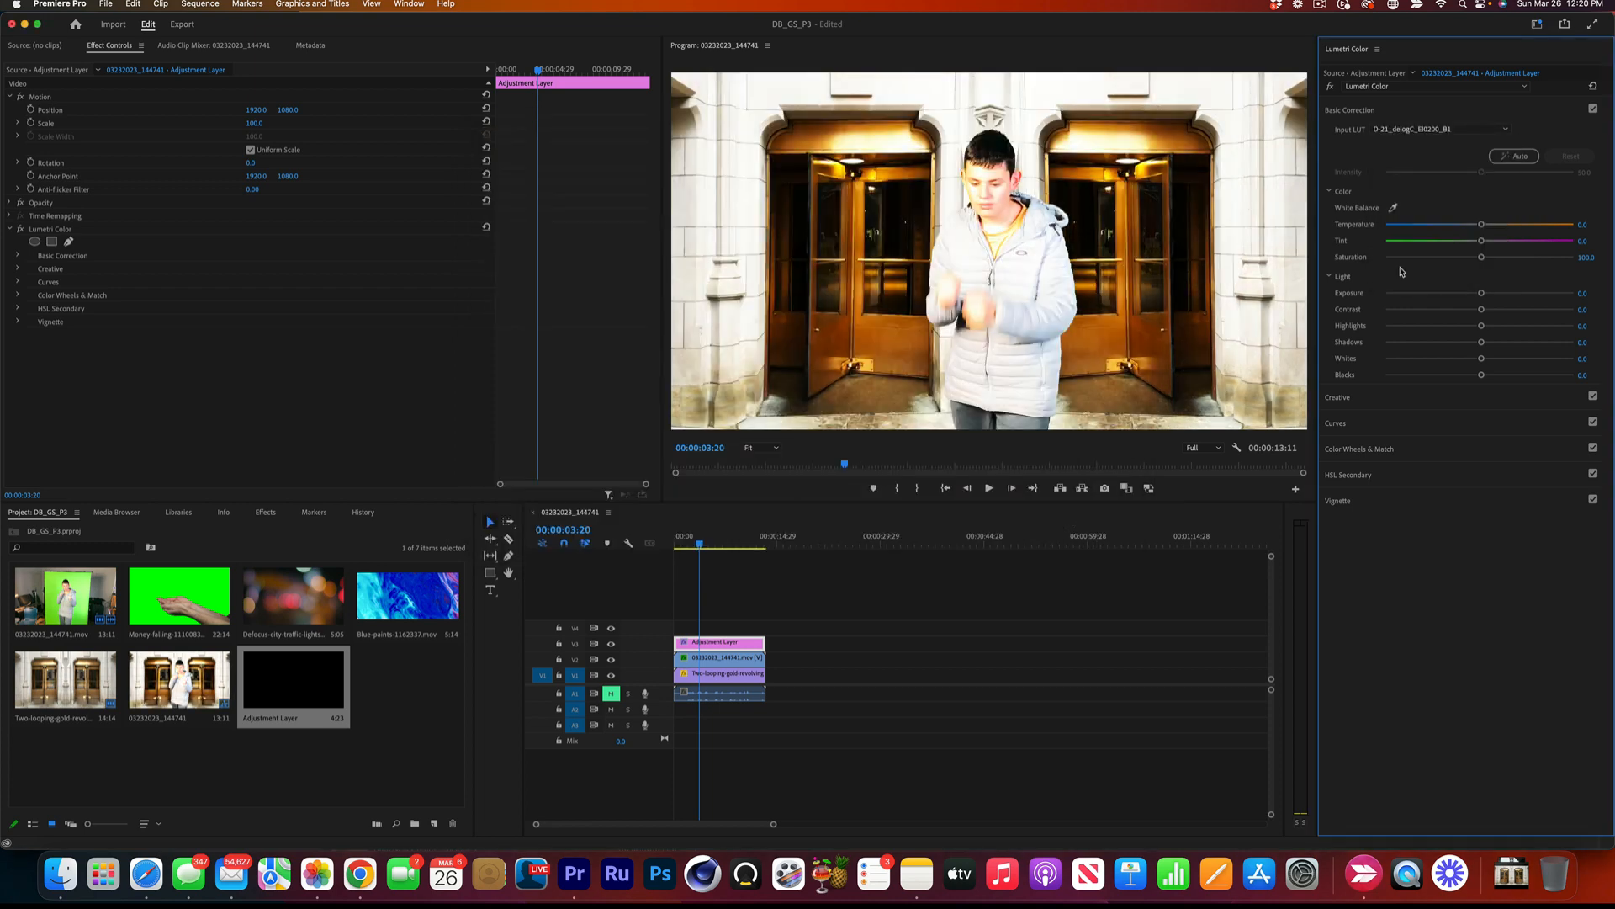
{"action": "left_click", "coordinate": [1395, 127]}
{"action": "left_click", "coordinate": [1413, 203]}
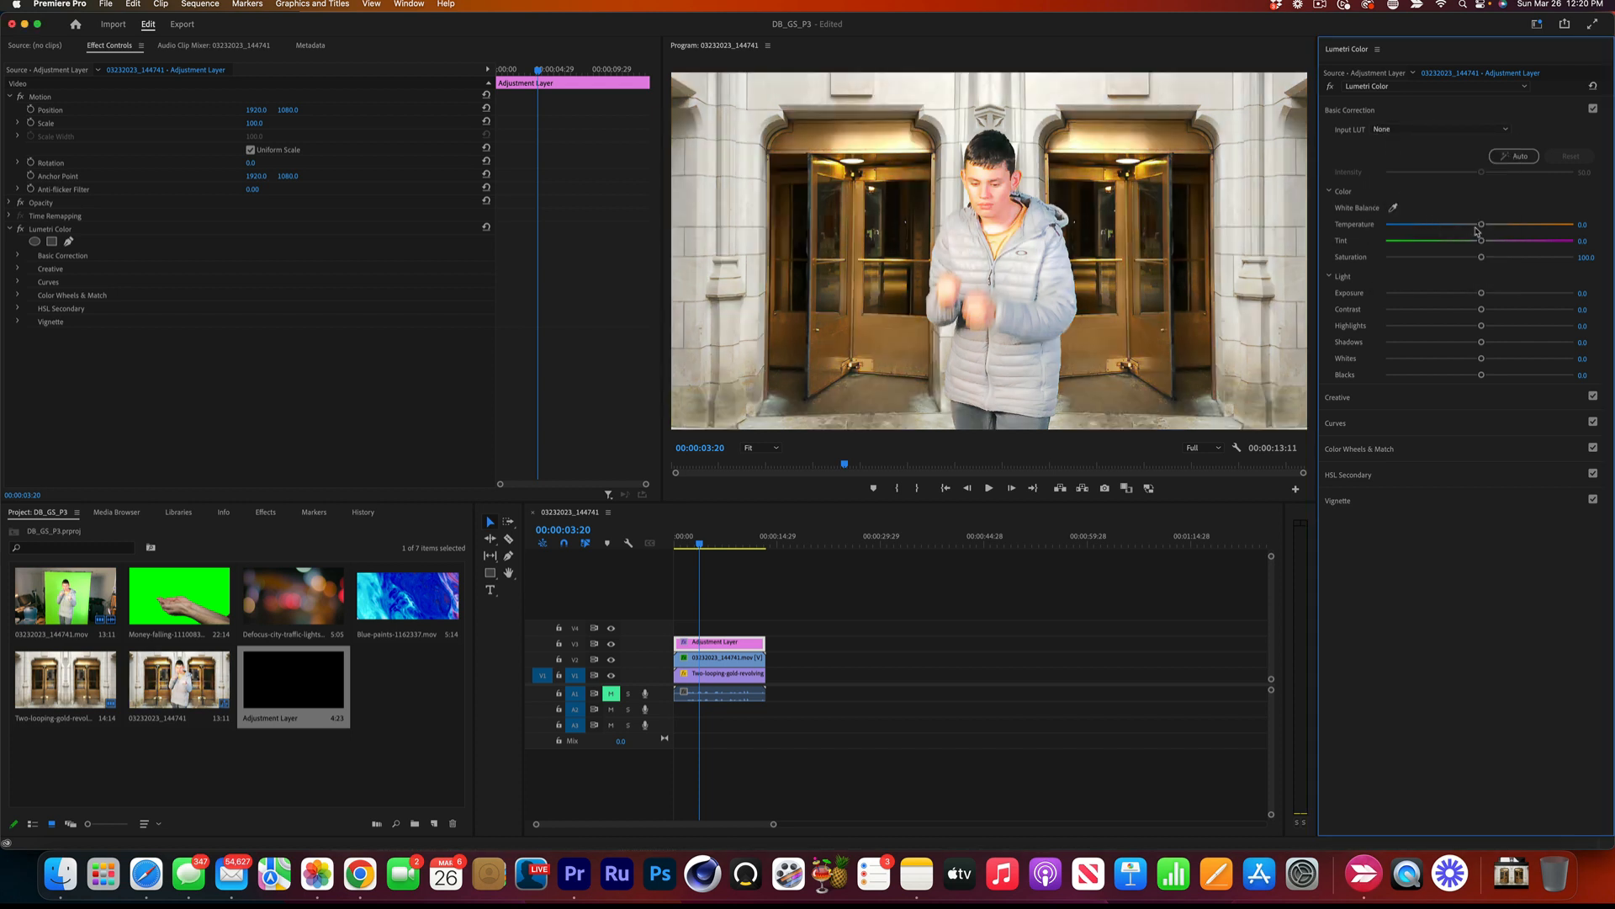
Set the adjustment layer's Temperature to -100, Tint to -1 and Saturation to 0, and play the sequence from the start.
{"action": "left_click_drag", "start_coordinate": [1476, 230], "coordinate": [1374, 231]}
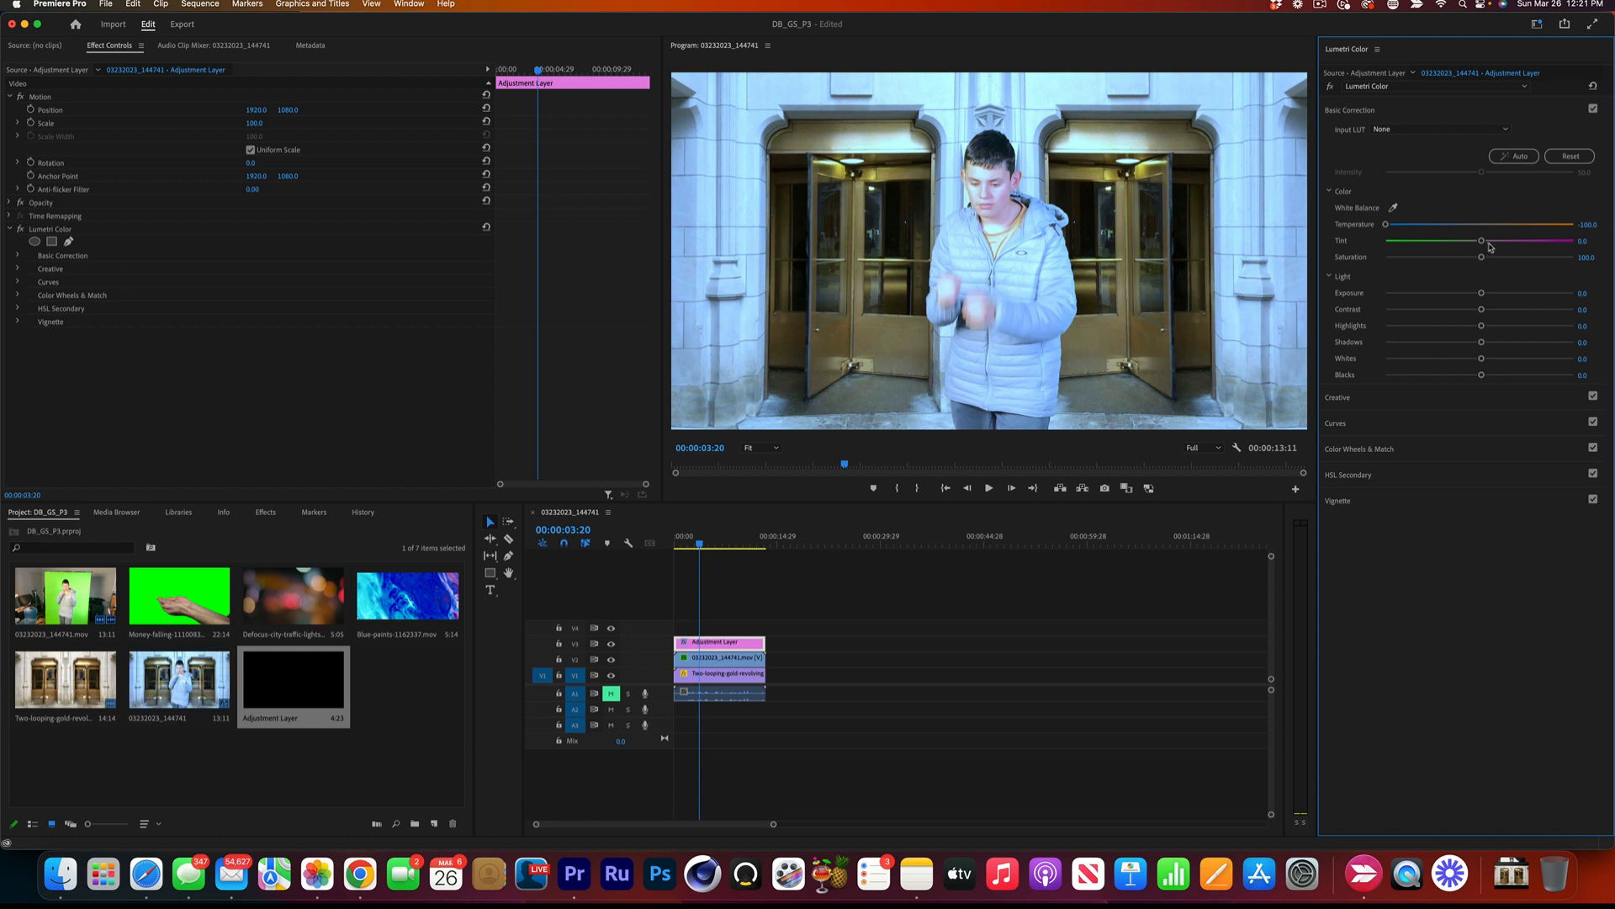
{"action": "left_click_drag", "start_coordinate": [1486, 243], "coordinate": [1354, 260]}
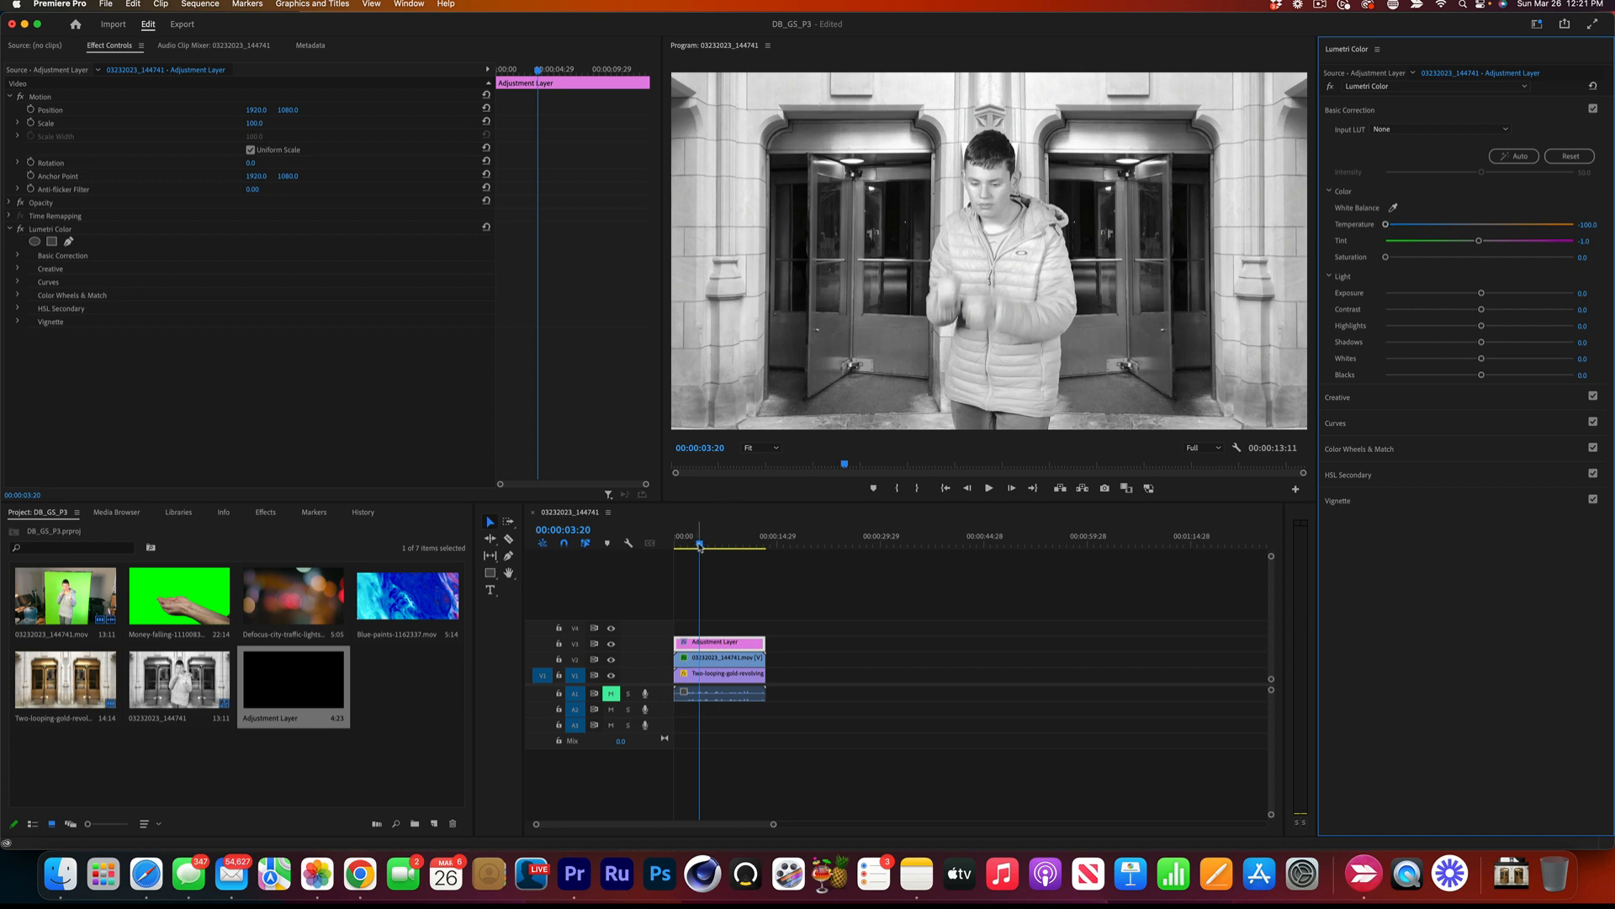
{"action": "left_click_drag", "start_coordinate": [700, 543], "coordinate": [678, 542]}
{"action": "key", "text": "space"}
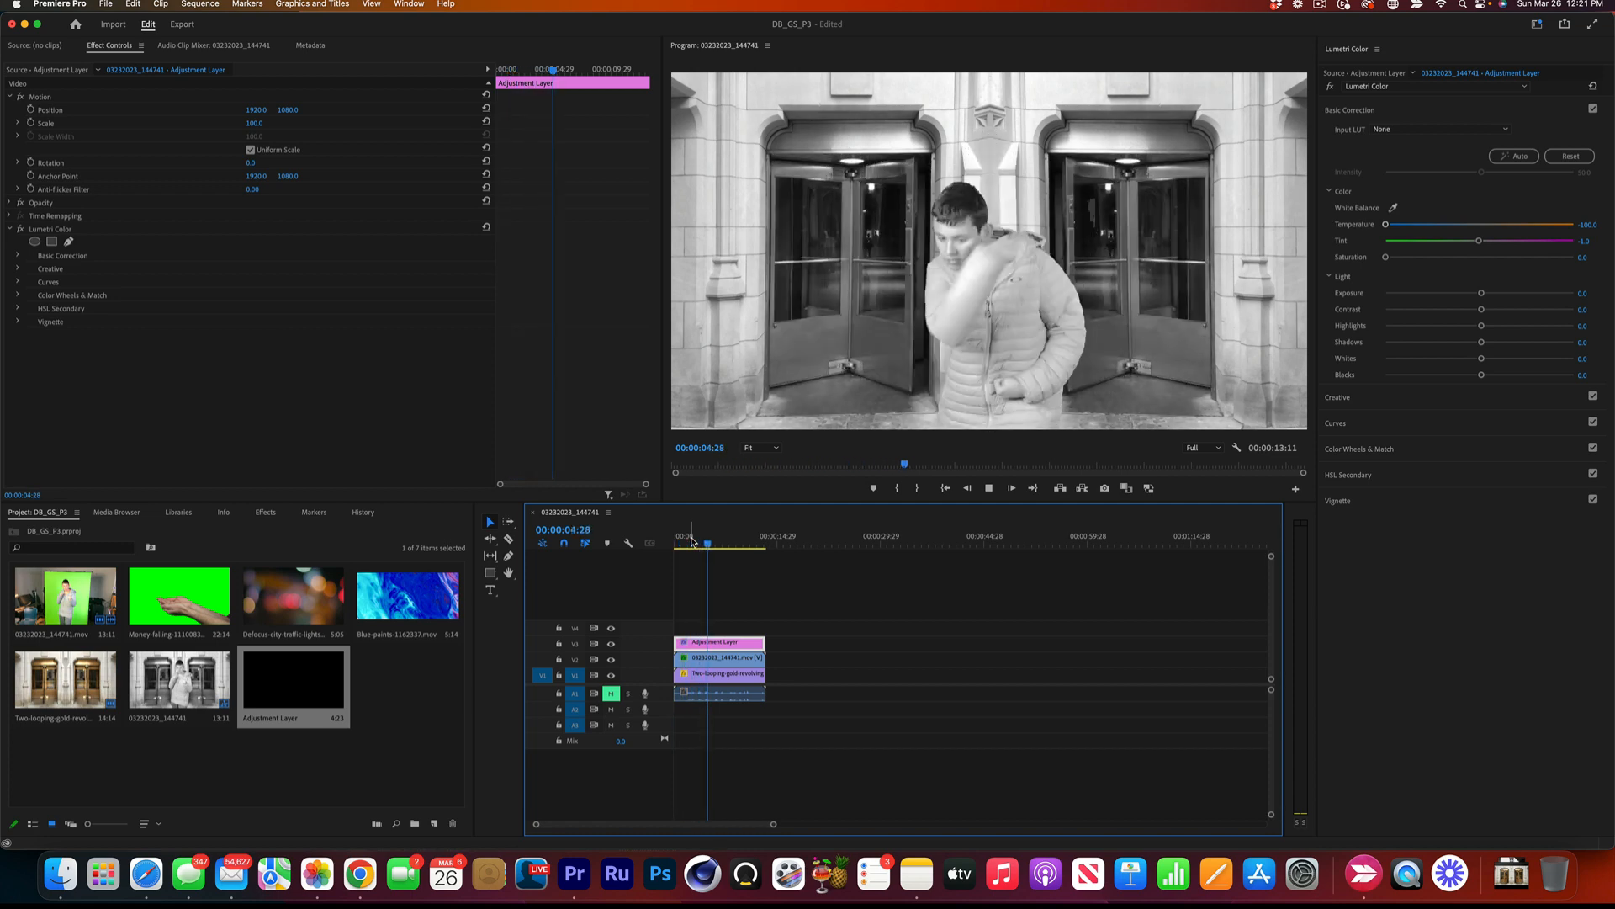
{"action": "key", "text": "space"}
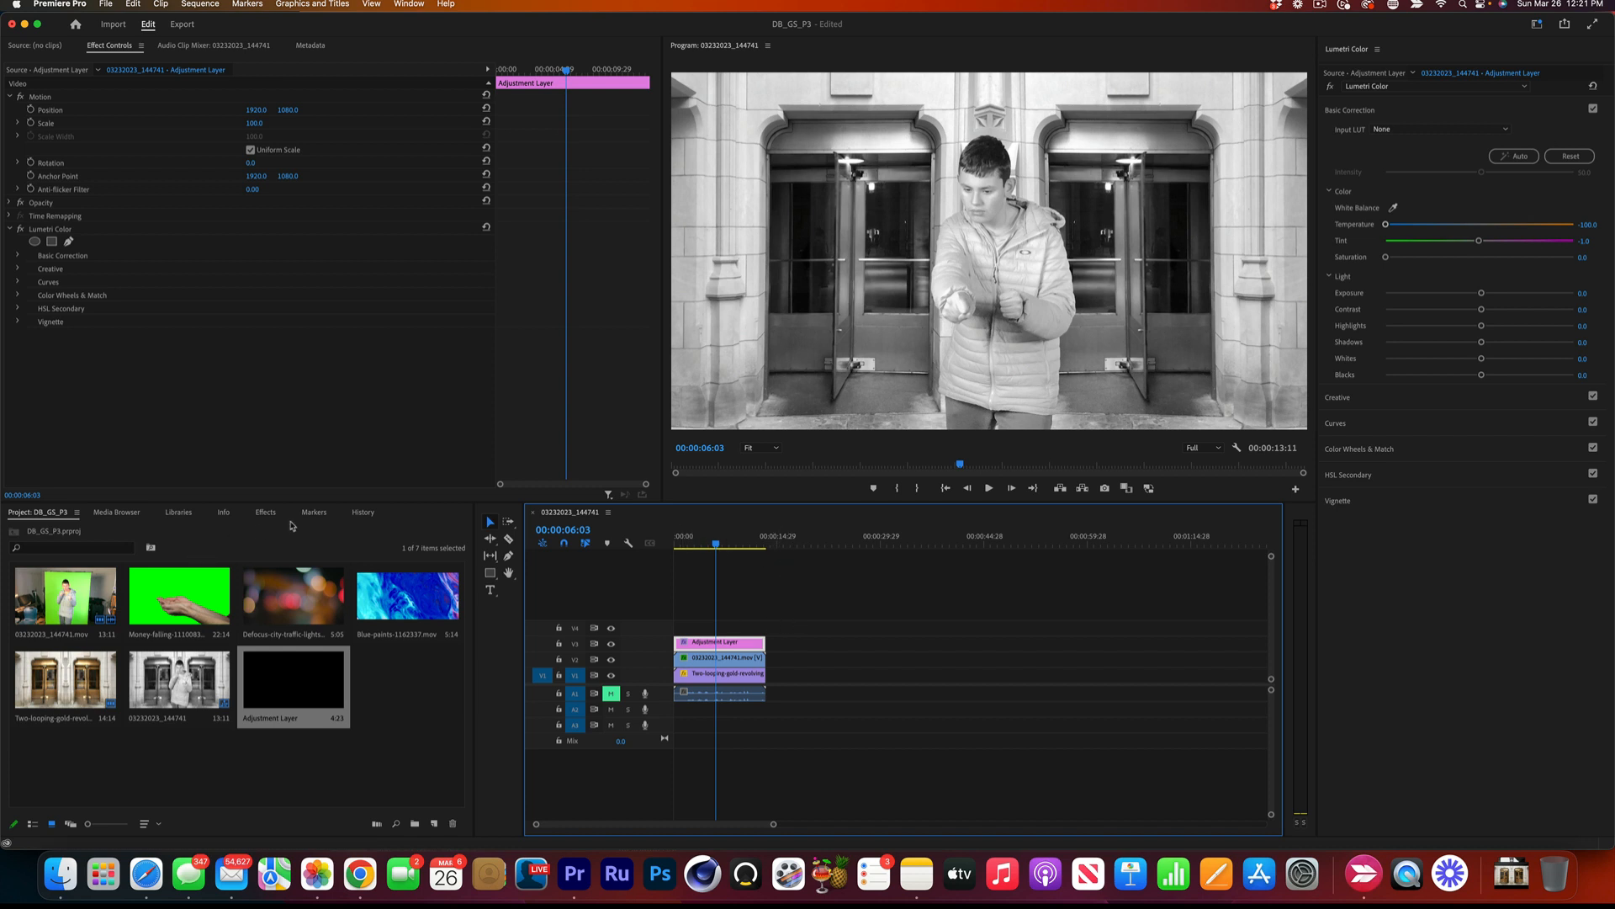
Apply the Gaussian Blur video effect to the revolving-doors clip on V1 and set its Blurriness to 3.
{"action": "left_click", "coordinate": [264, 515]}
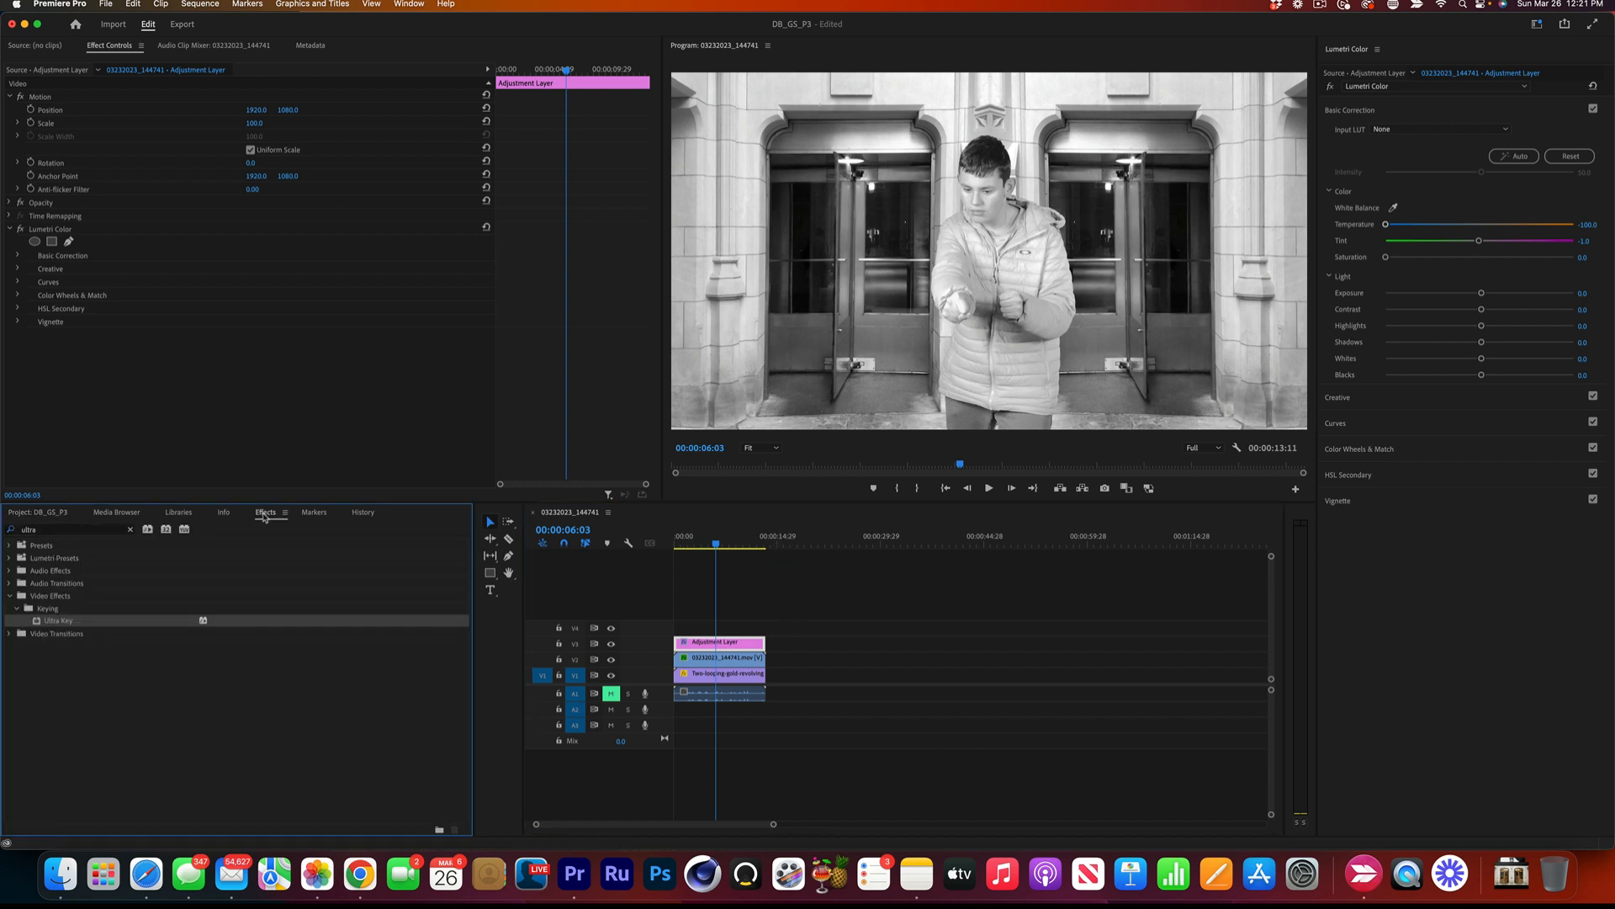
{"action": "left_click", "coordinate": [127, 531]}
{"action": "left_click", "coordinate": [97, 528]}
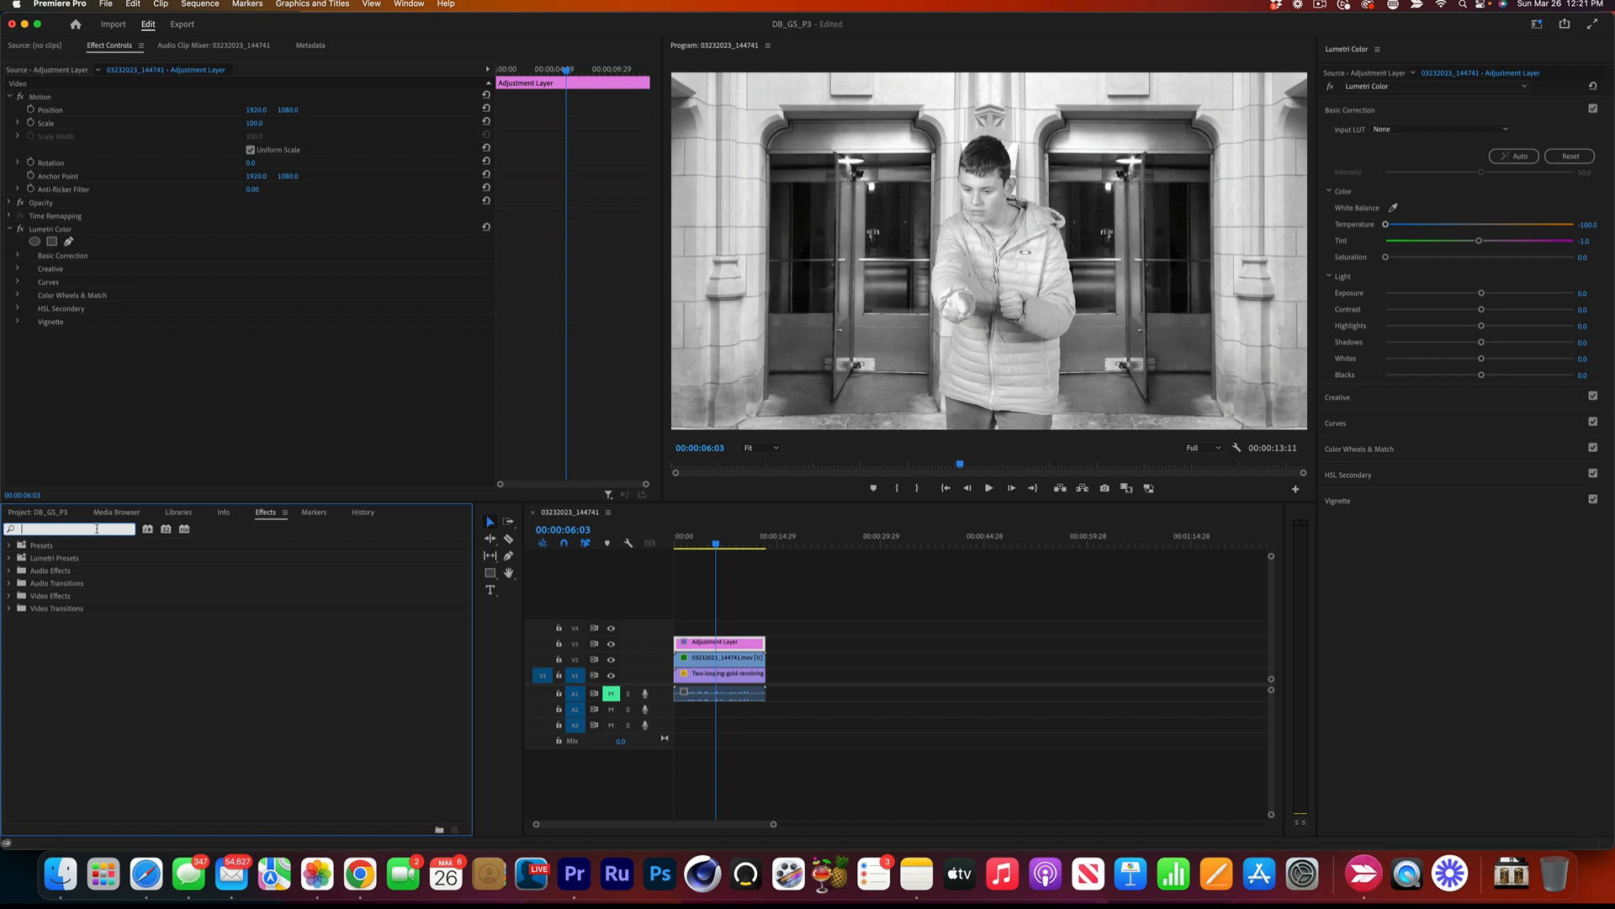
{"action": "type", "text": "blur"}
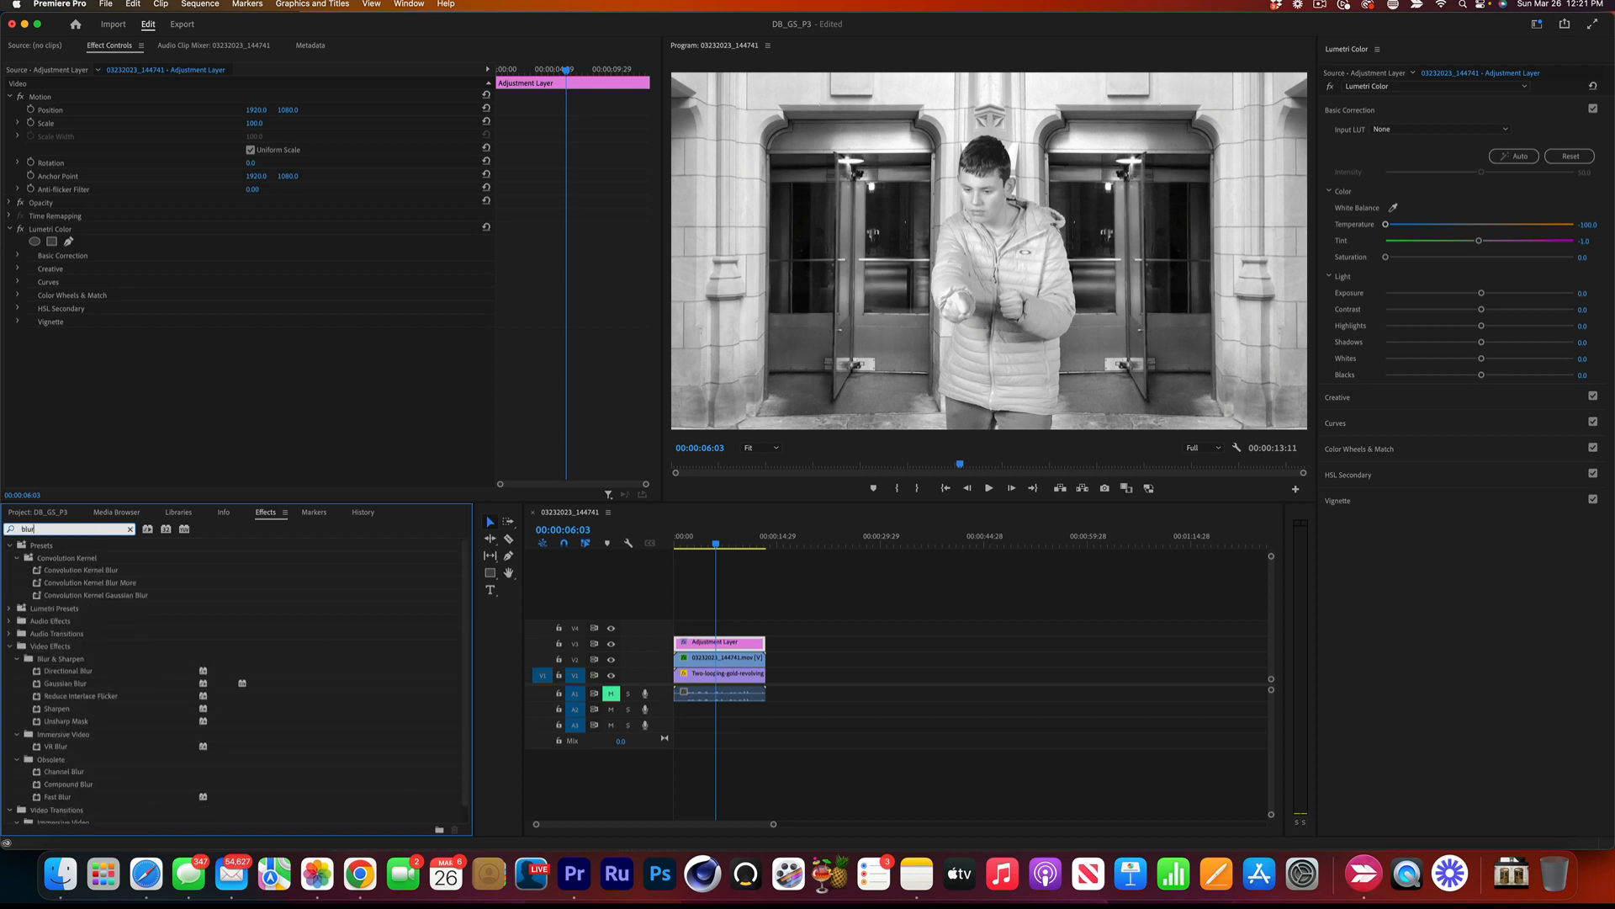
{"action": "scroll", "coordinate": [93, 610], "scroll_direction": "down", "scroll_amount": 1}
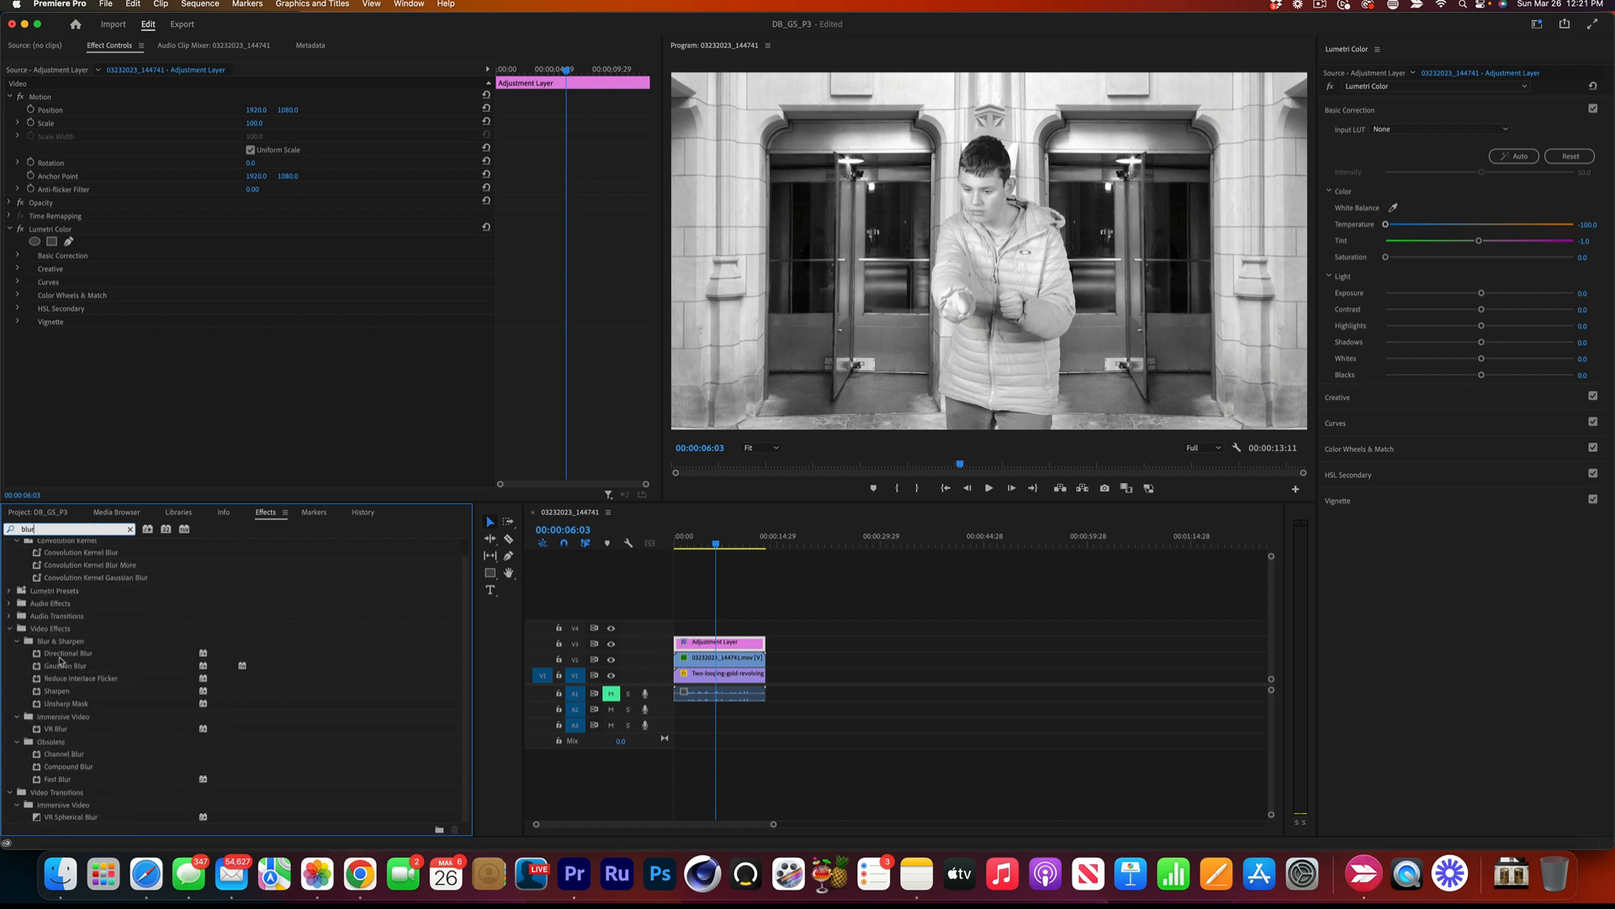
{"action": "left_click", "coordinate": [39, 669]}
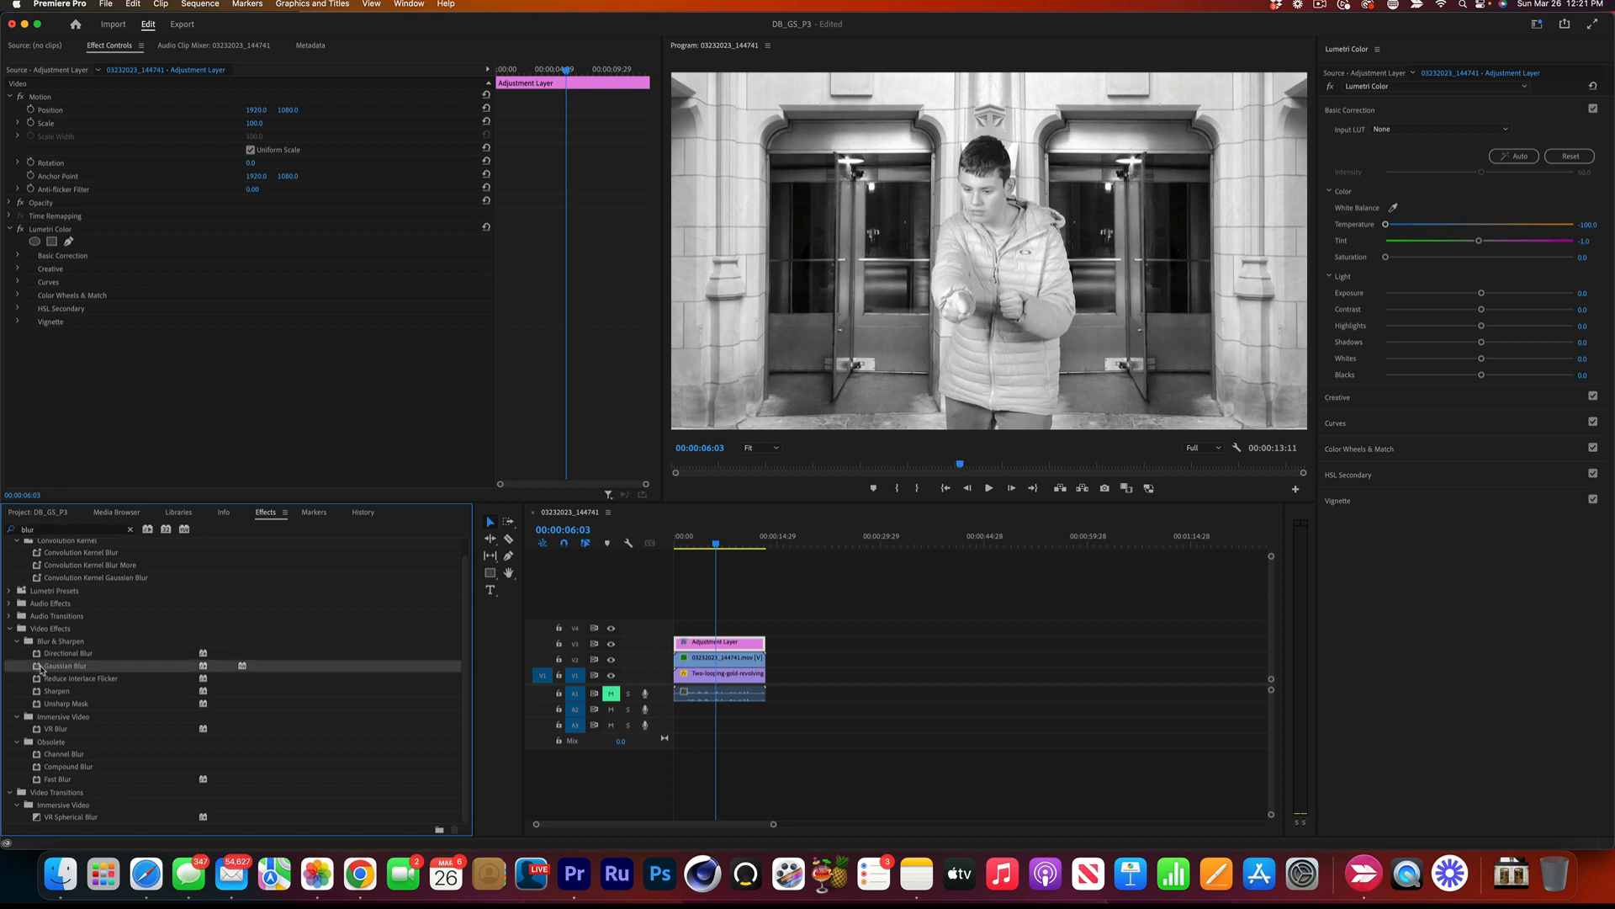
{"action": "left_click_drag", "start_coordinate": [282, 665], "coordinate": [702, 681]}
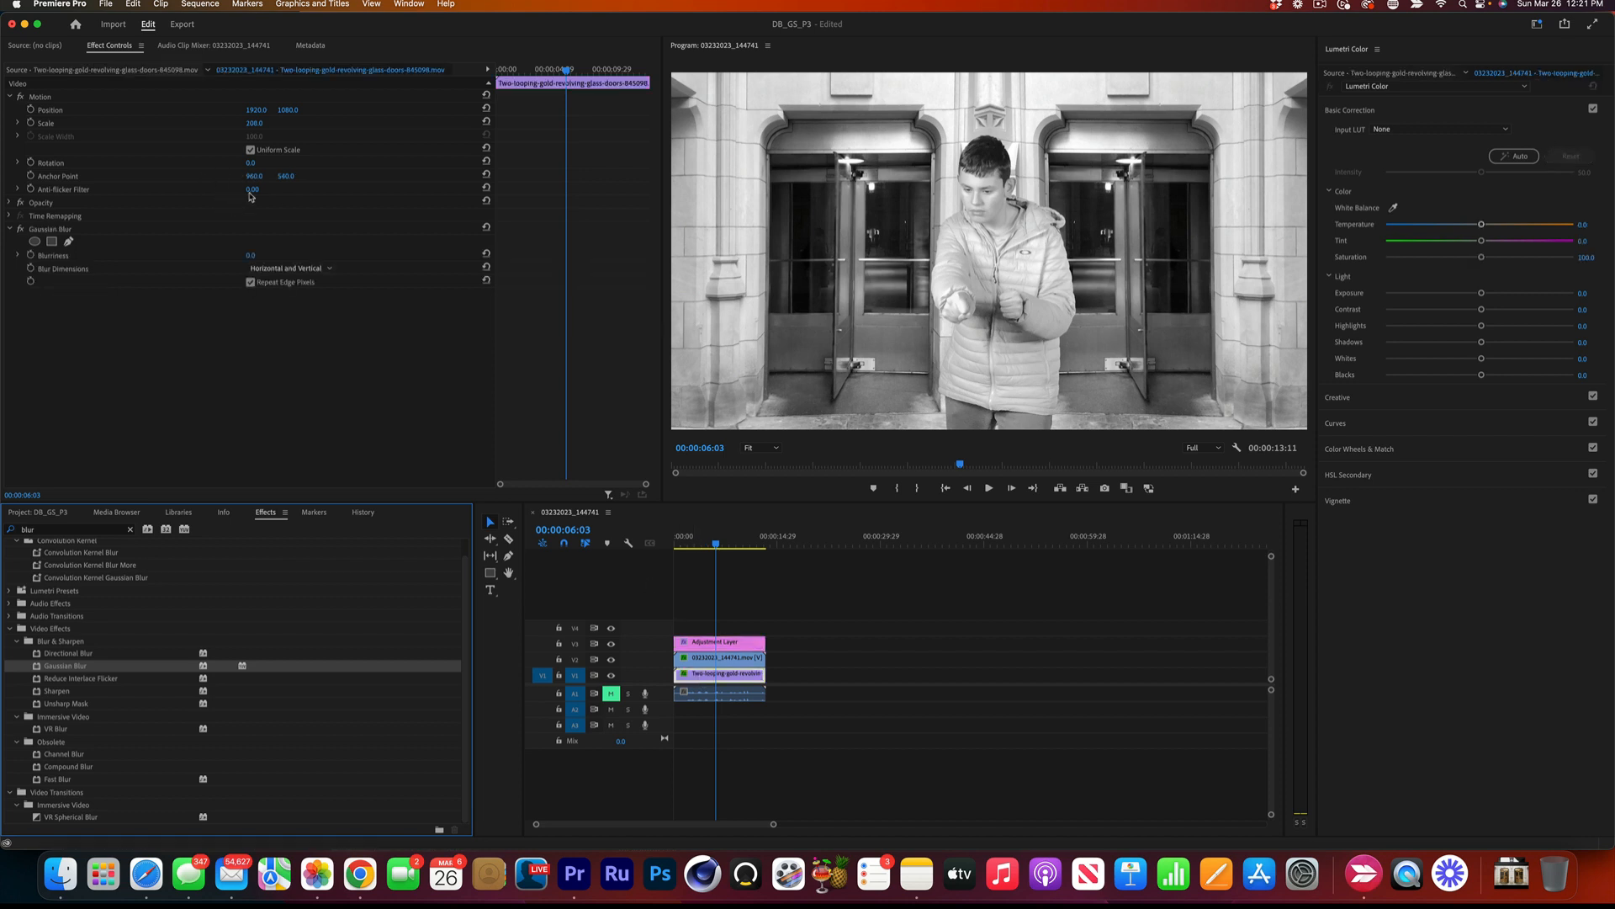
{"action": "left_click", "coordinate": [248, 255]}
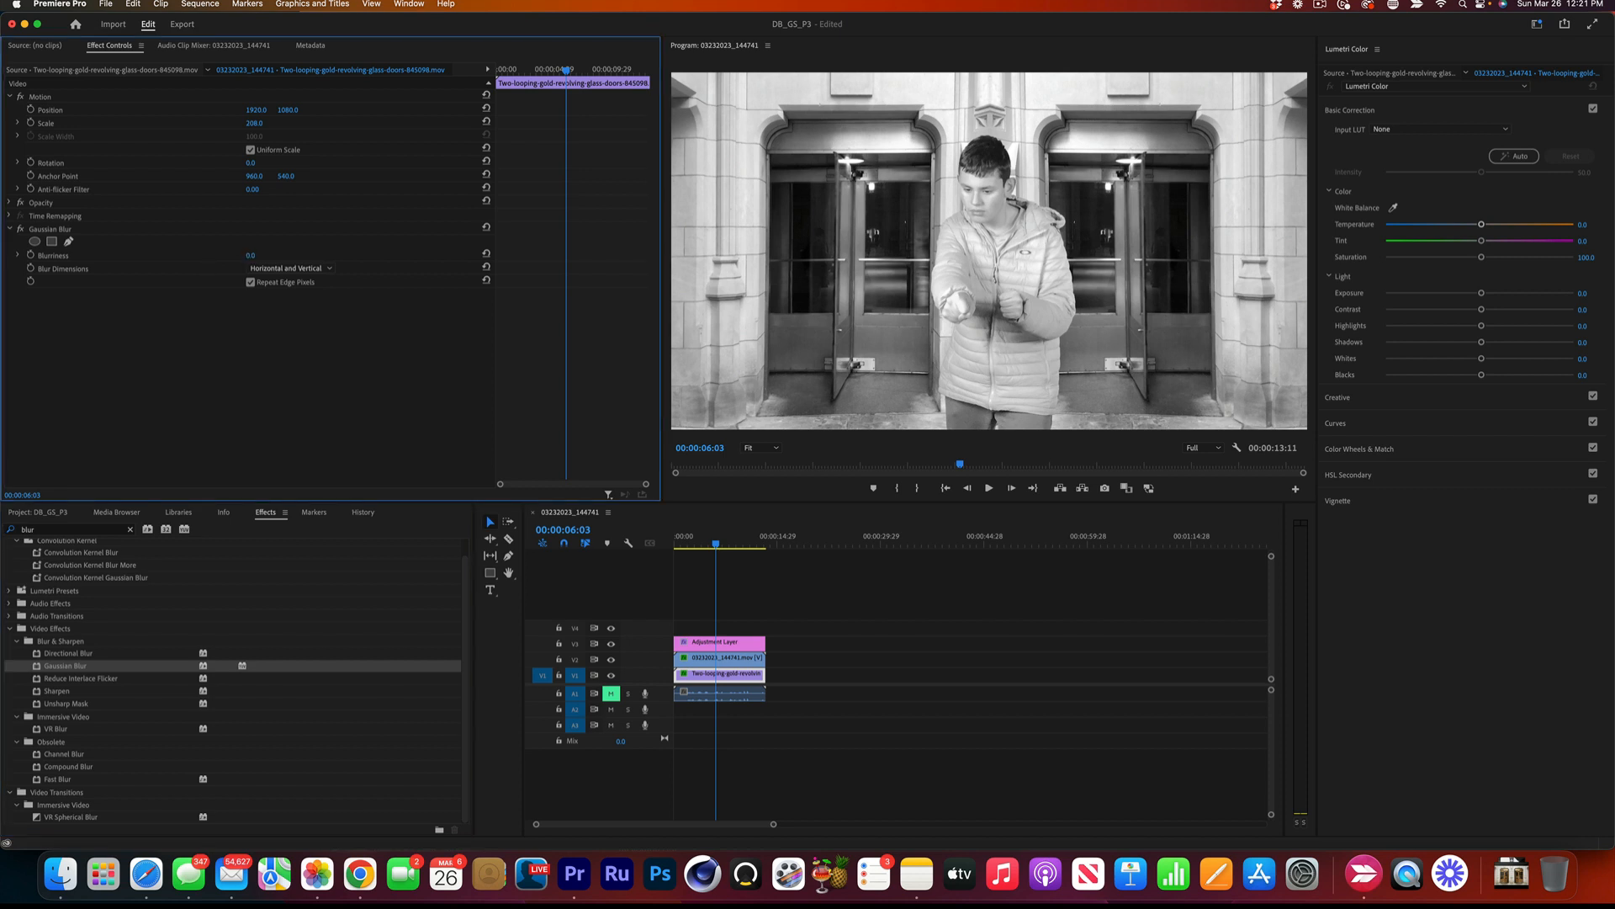
{"action": "mouse_move", "coordinate": [249, 256]}
{"action": "left_mouse_down"}
{"action": "mouse_move", "coordinate": [268, 256]}
{"action": "mouse_move", "coordinate": [245, 256]}
{"action": "left_mouse_up"}
Play the sequence from the start to preview the subject over the blurred doors, pausing at 00:00:05:12 and stopping at 00:00:07:09.
{"action": "left_click_drag", "start_coordinate": [680, 537], "coordinate": [664, 543]}
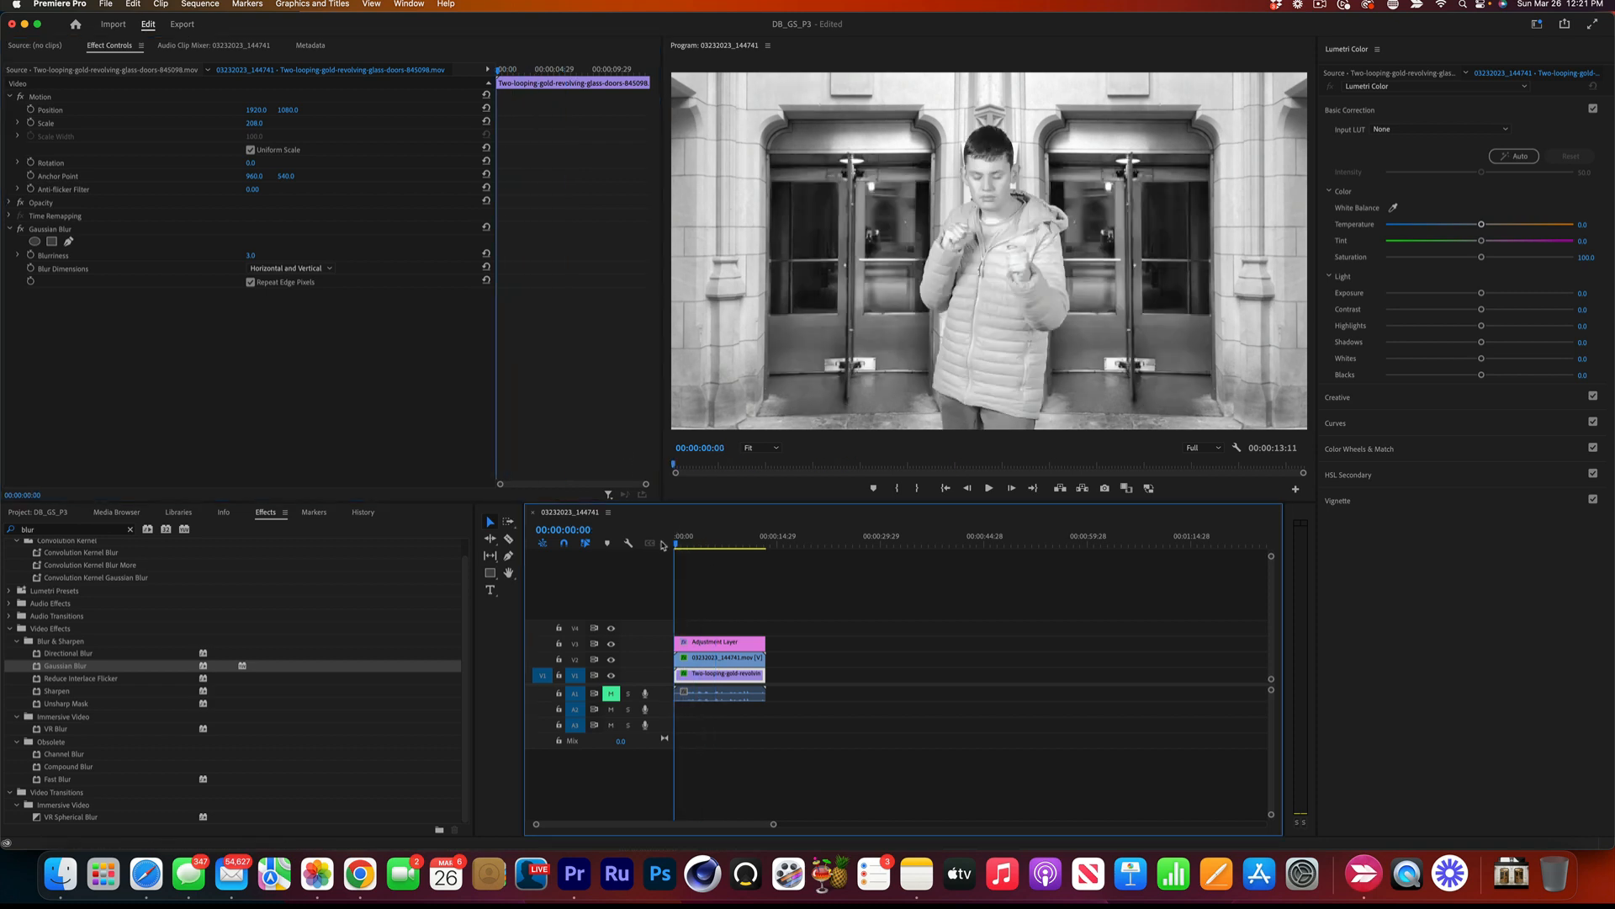
{"action": "key", "text": "space"}
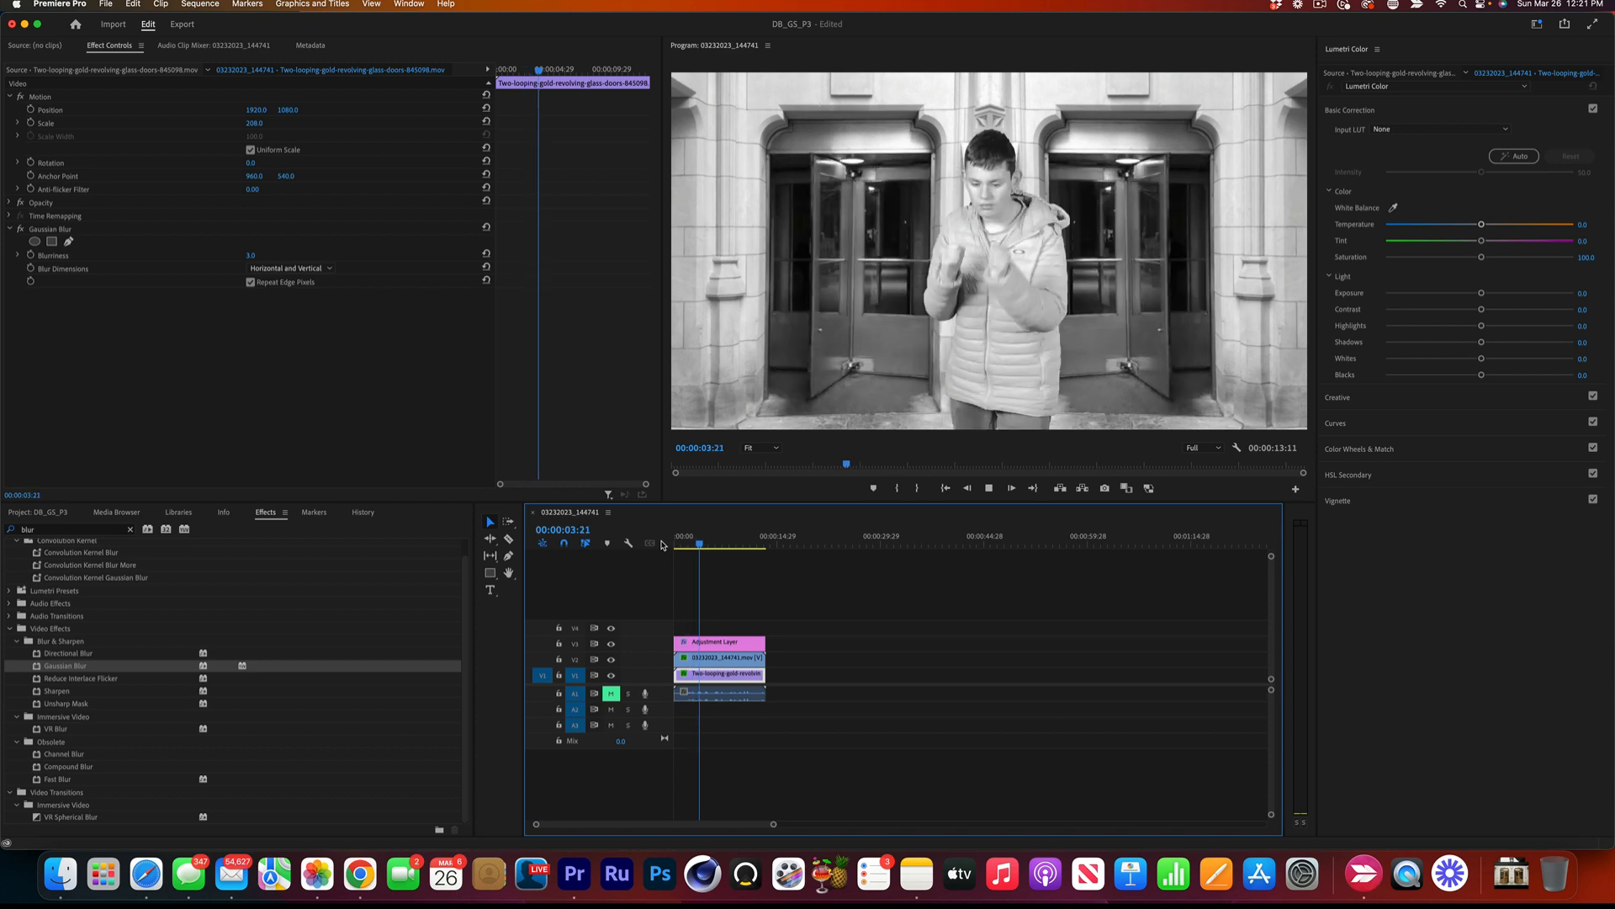
{"action": "key", "text": "space"}
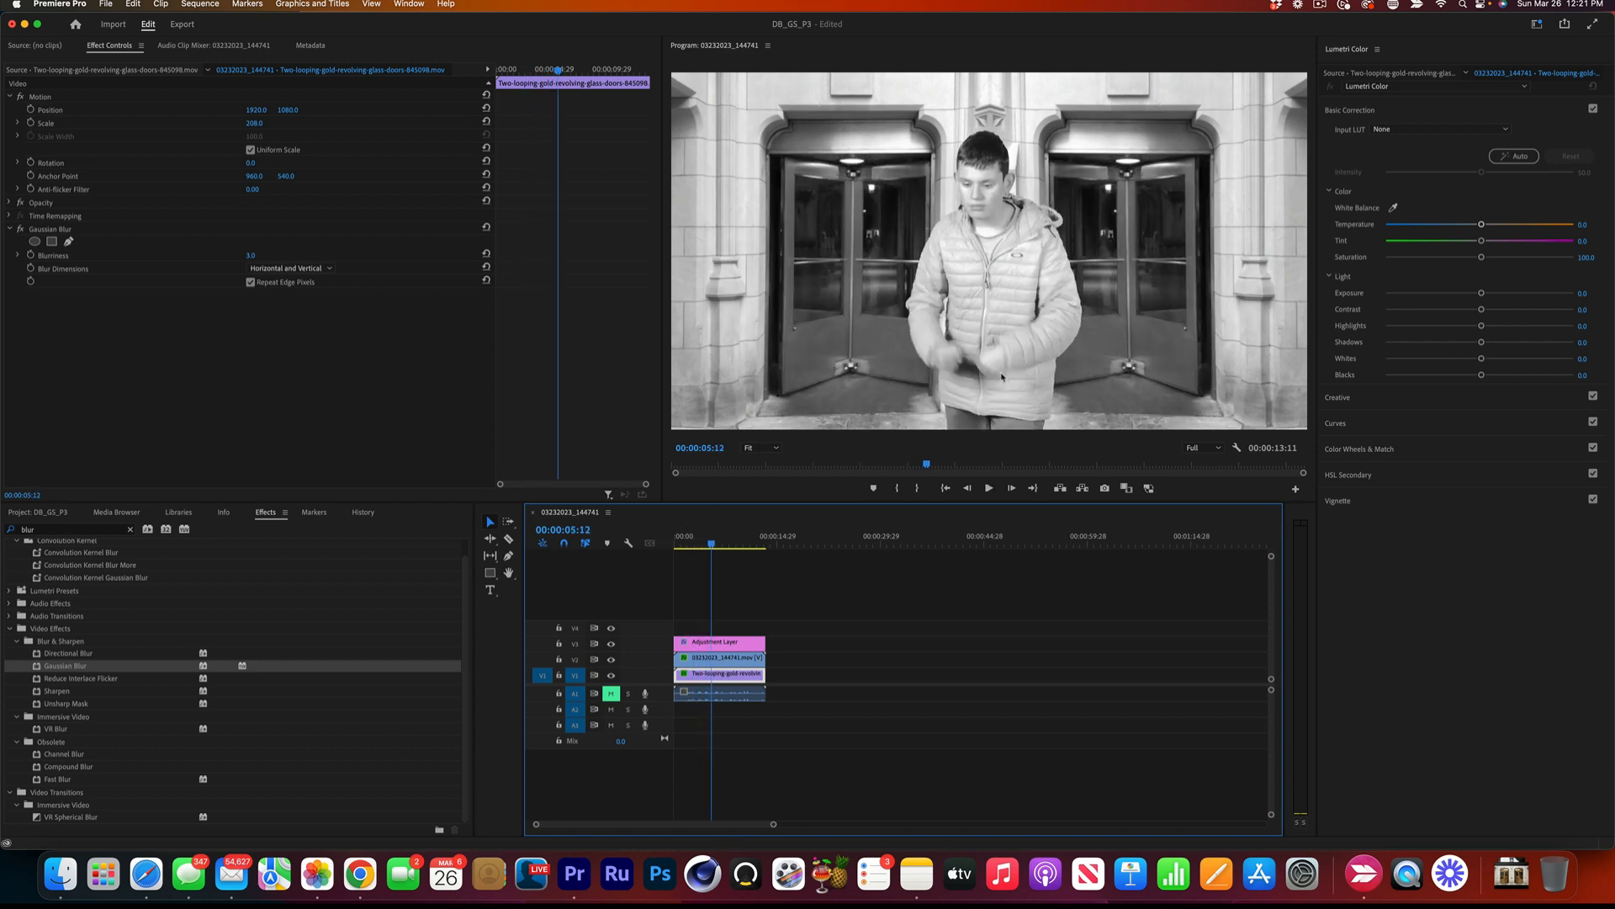
{"action": "key", "text": "space"}
{"action": "key", "text": "space"}
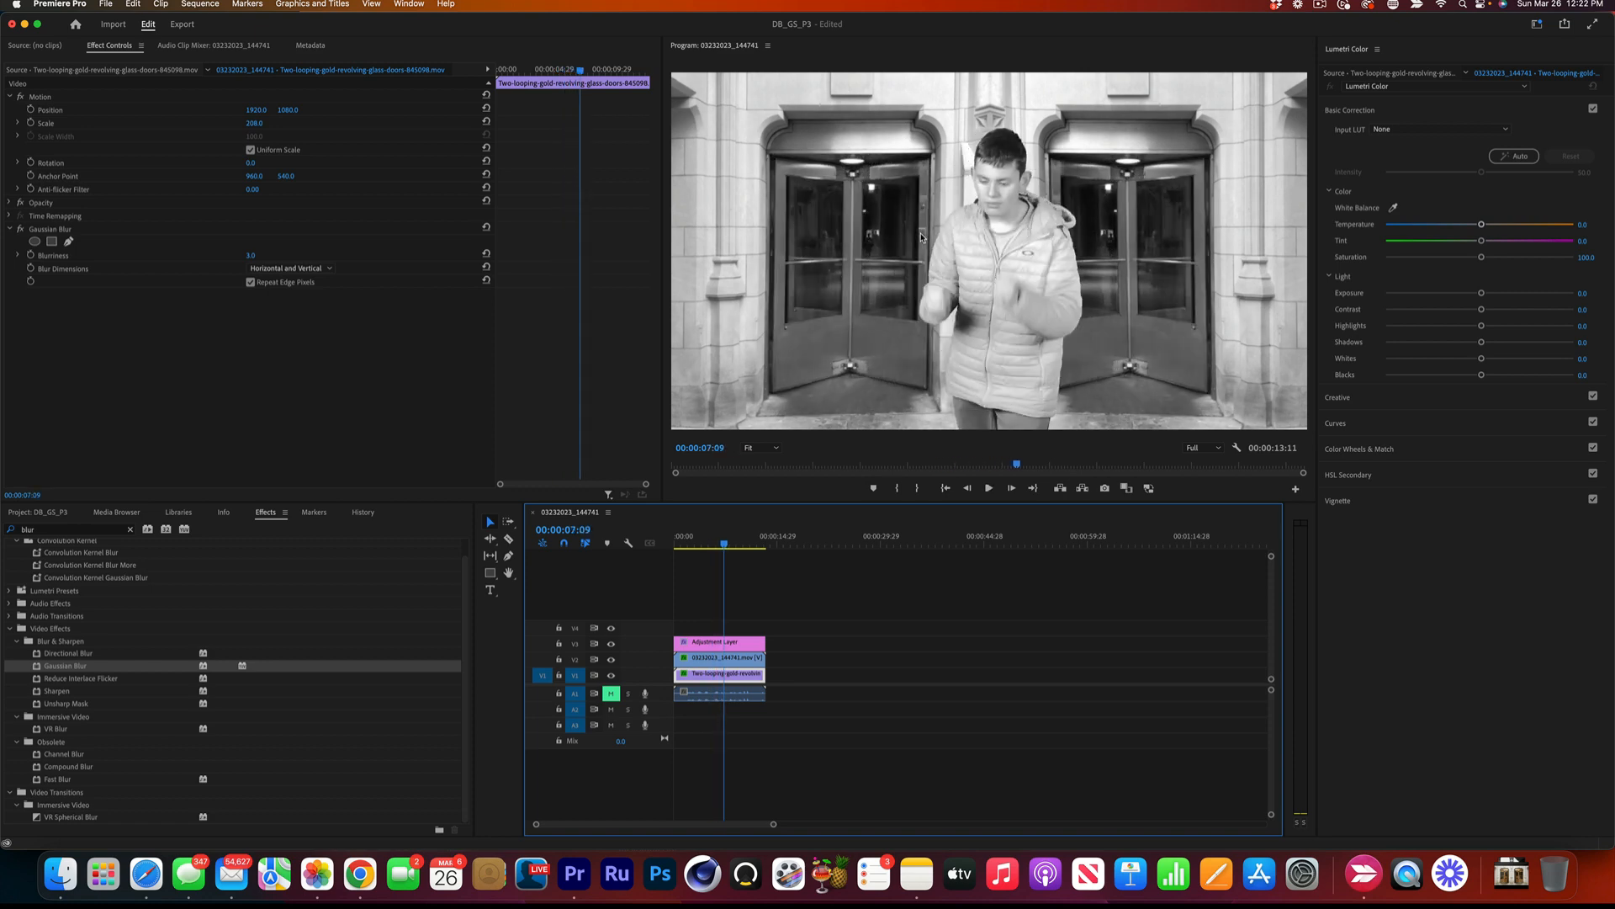